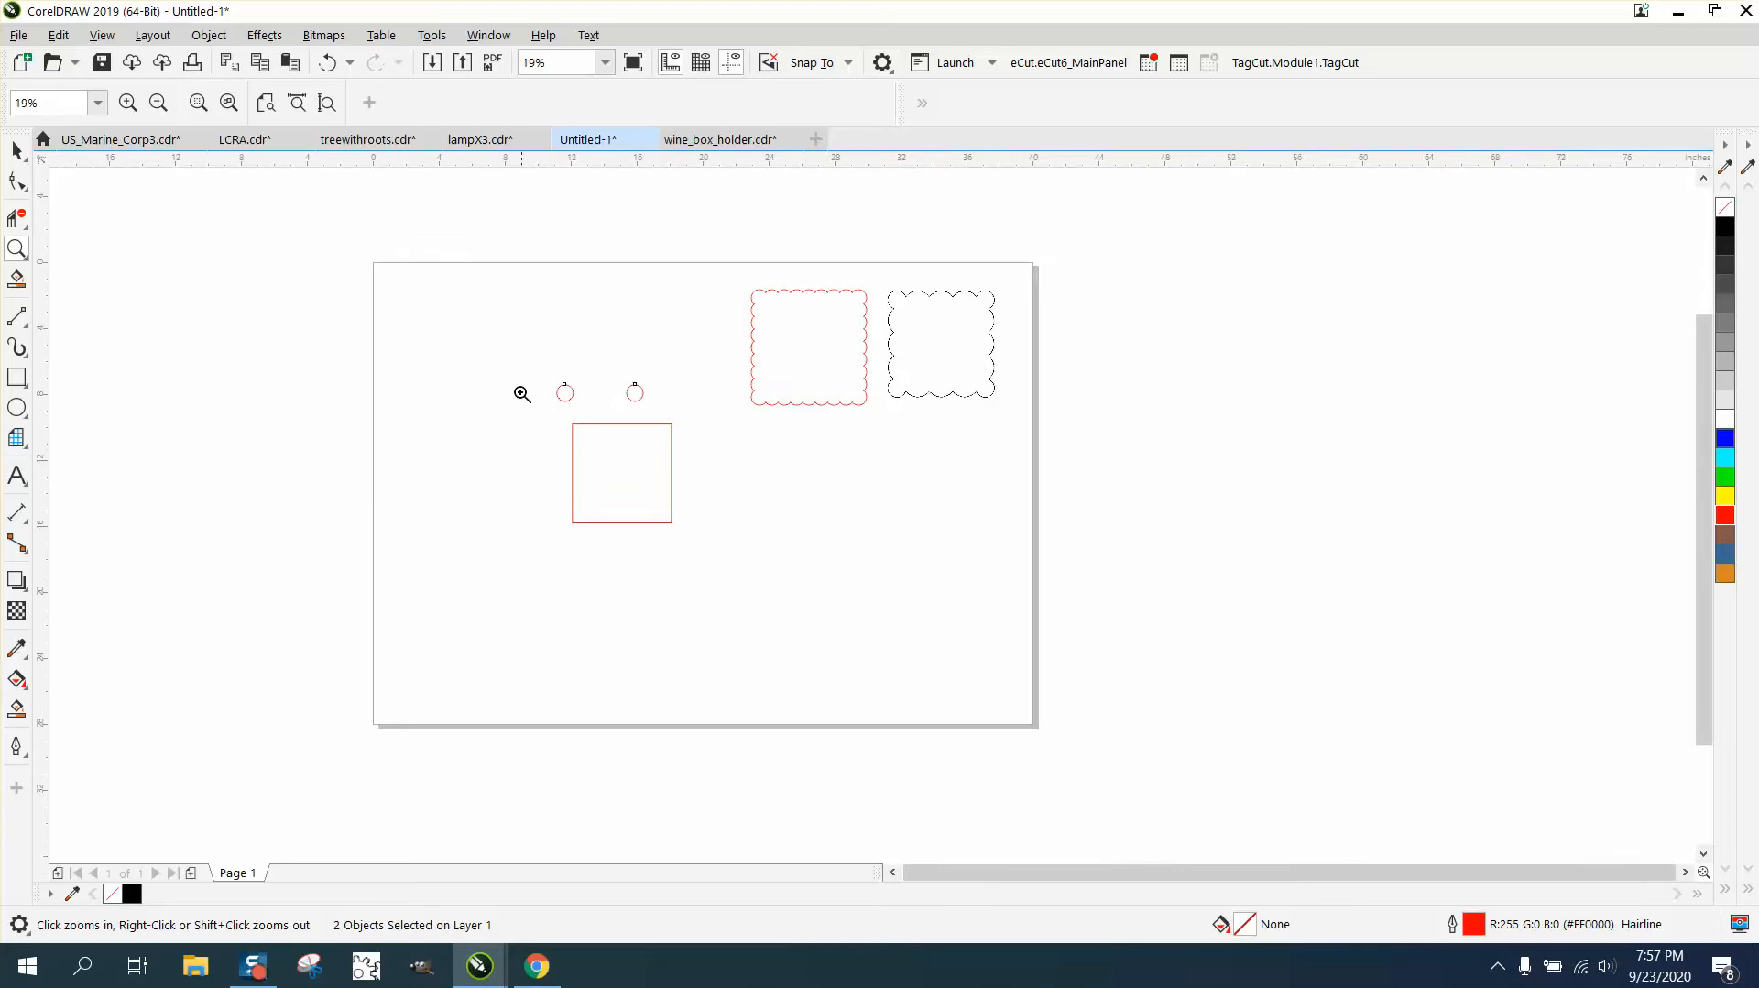
- Blend the two small red circles above the square using 50 steps
drag(503, 354, 959, 596)
click(17, 152)
drag(278, 203, 711, 332)
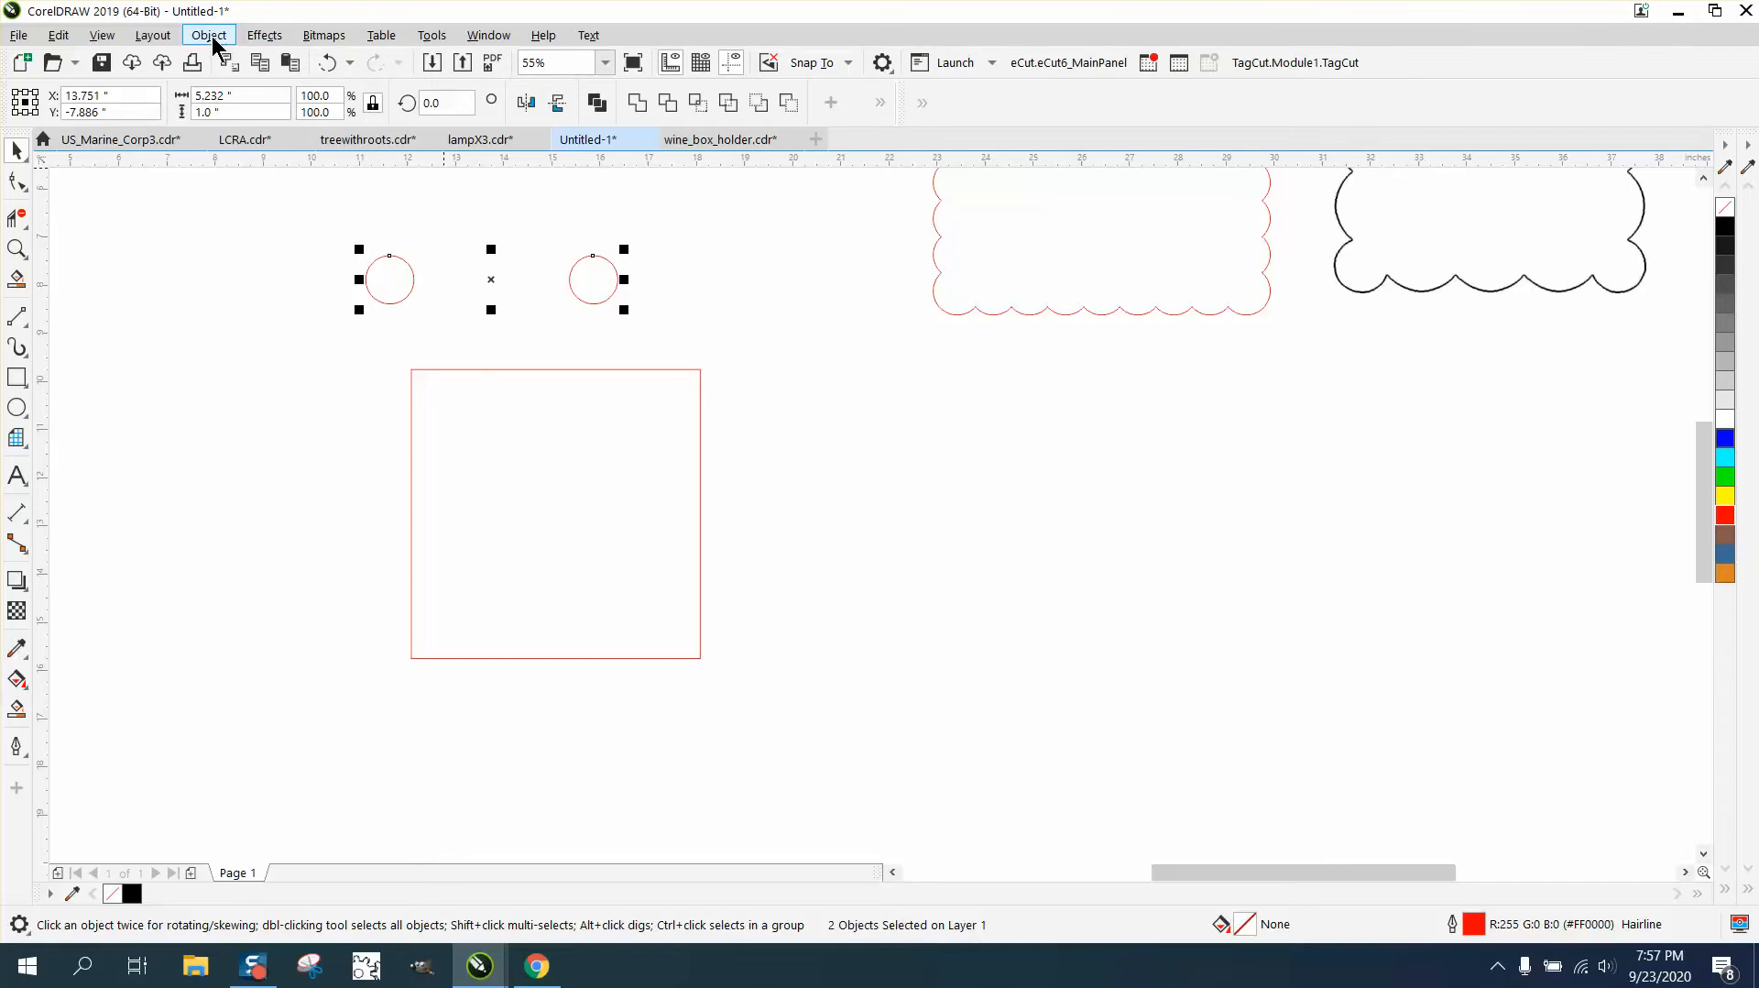
click(264, 36)
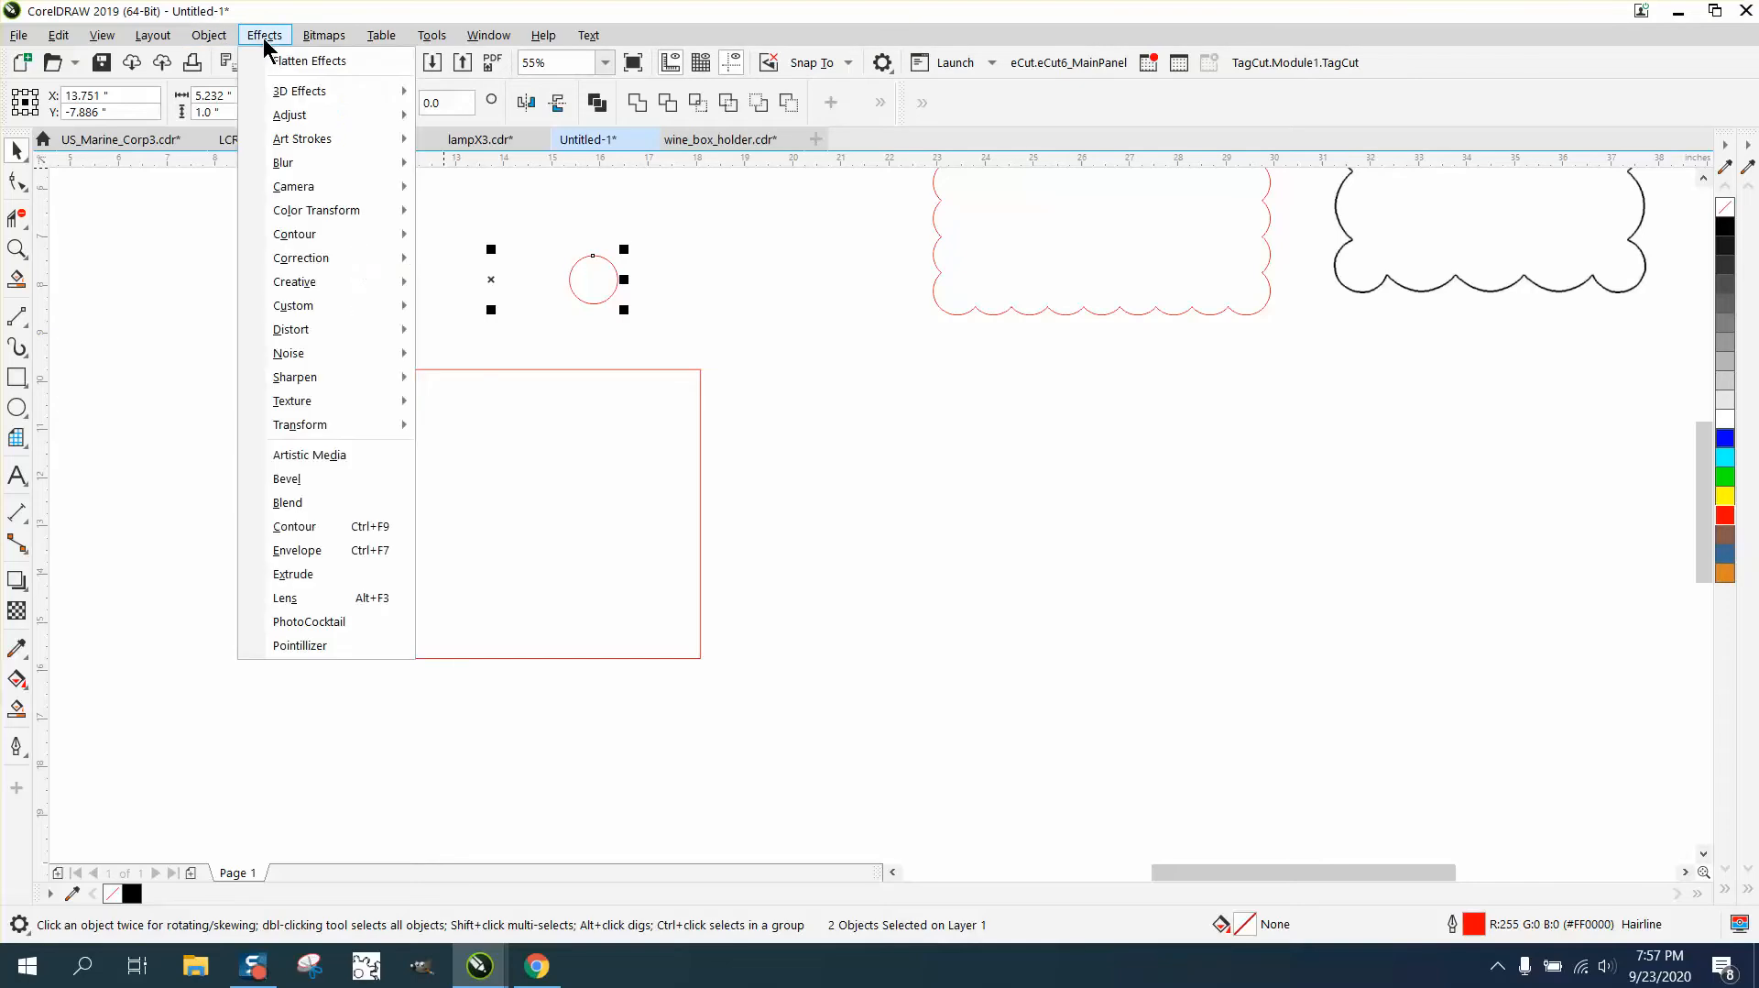
click(289, 502)
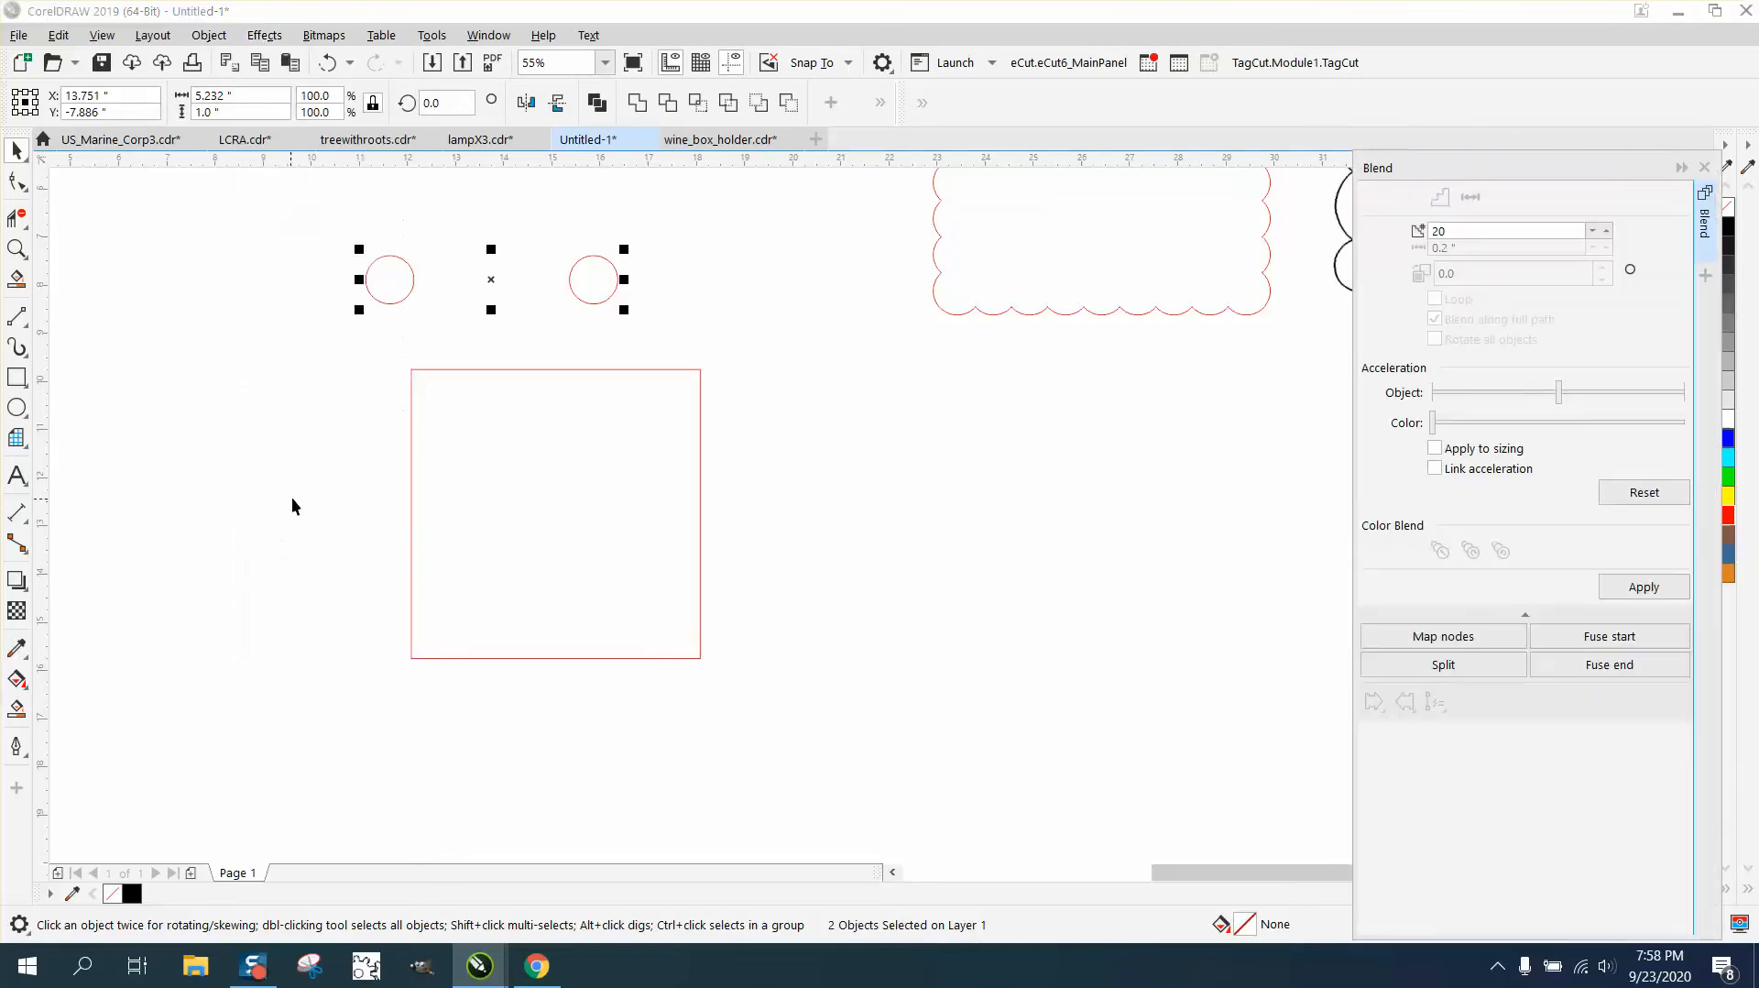
drag(1488, 236, 1361, 242)
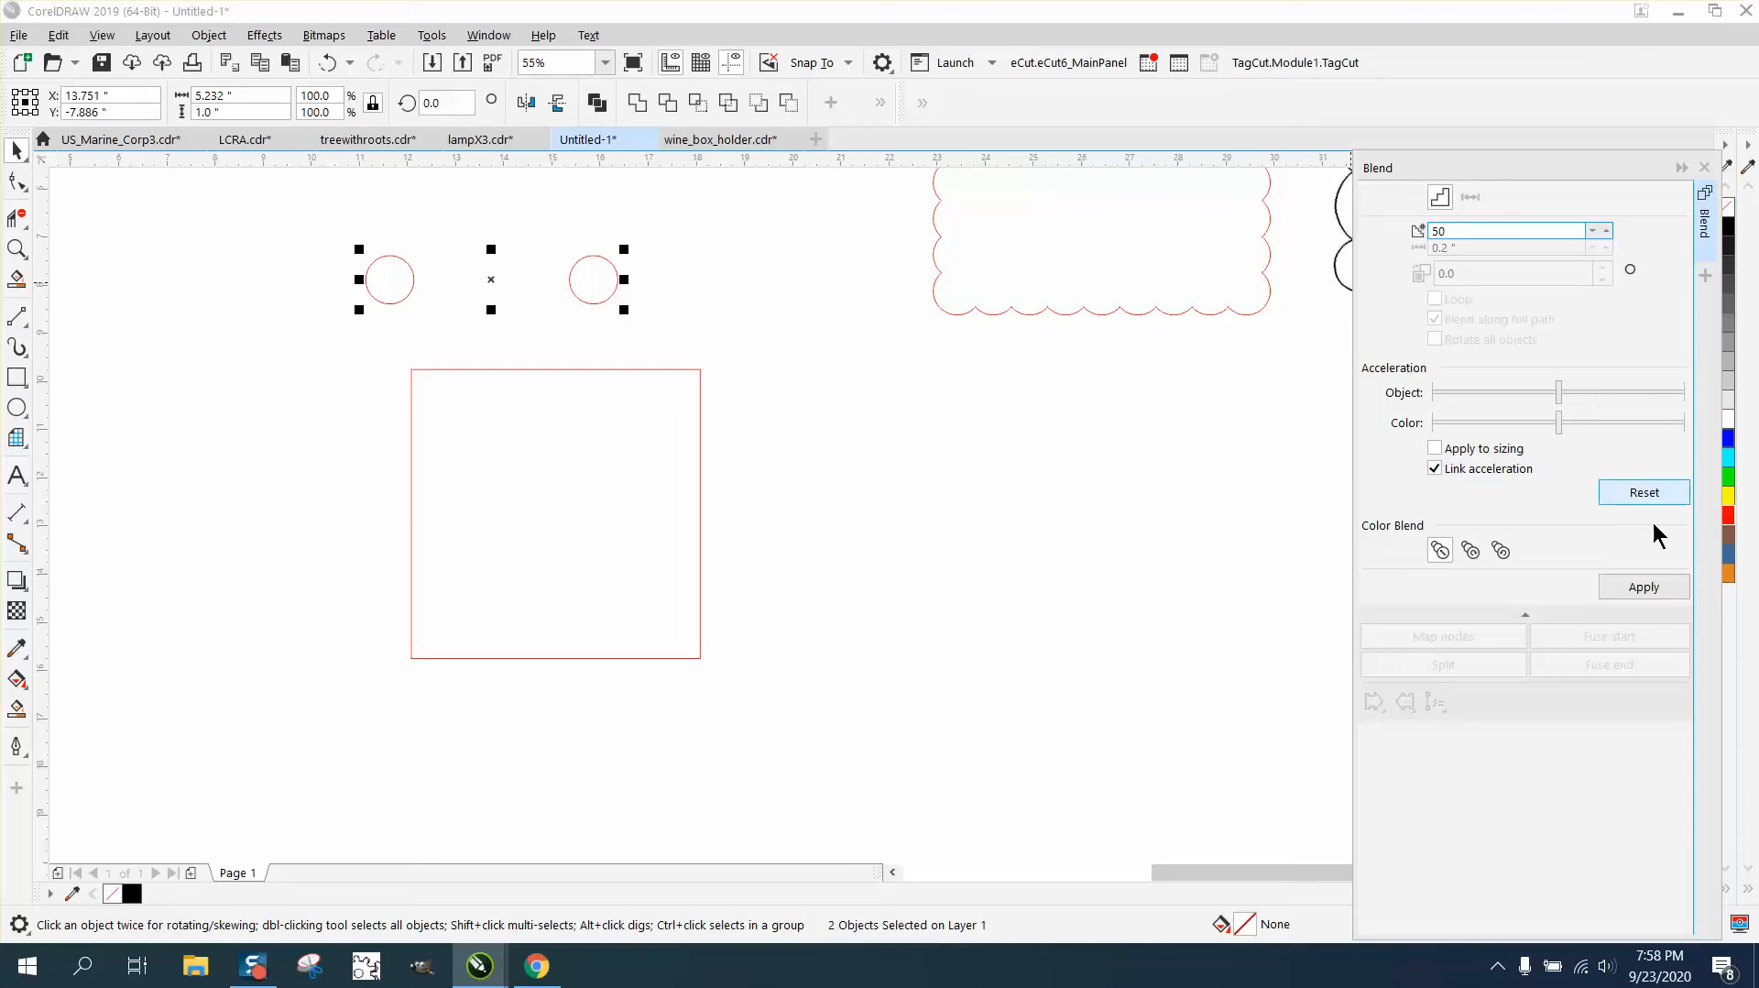
click(1634, 591)
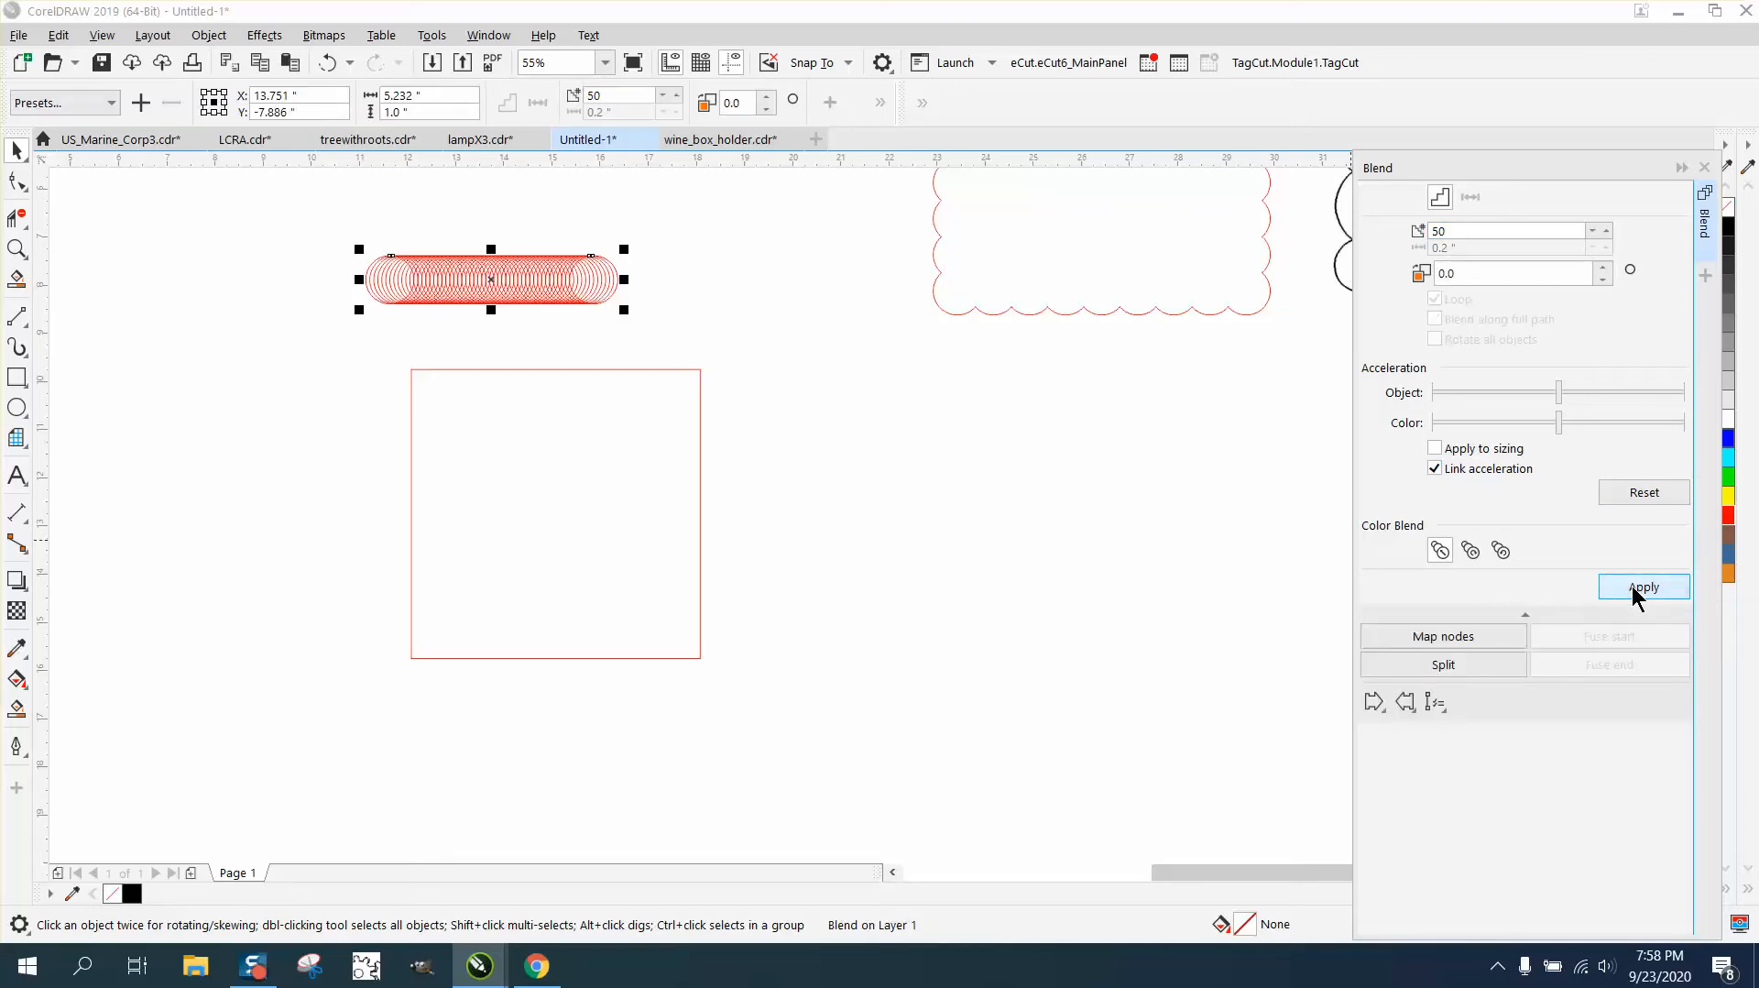
- Assign the red square as the blend's new path and distribute the circles along the full path
click(1441, 708)
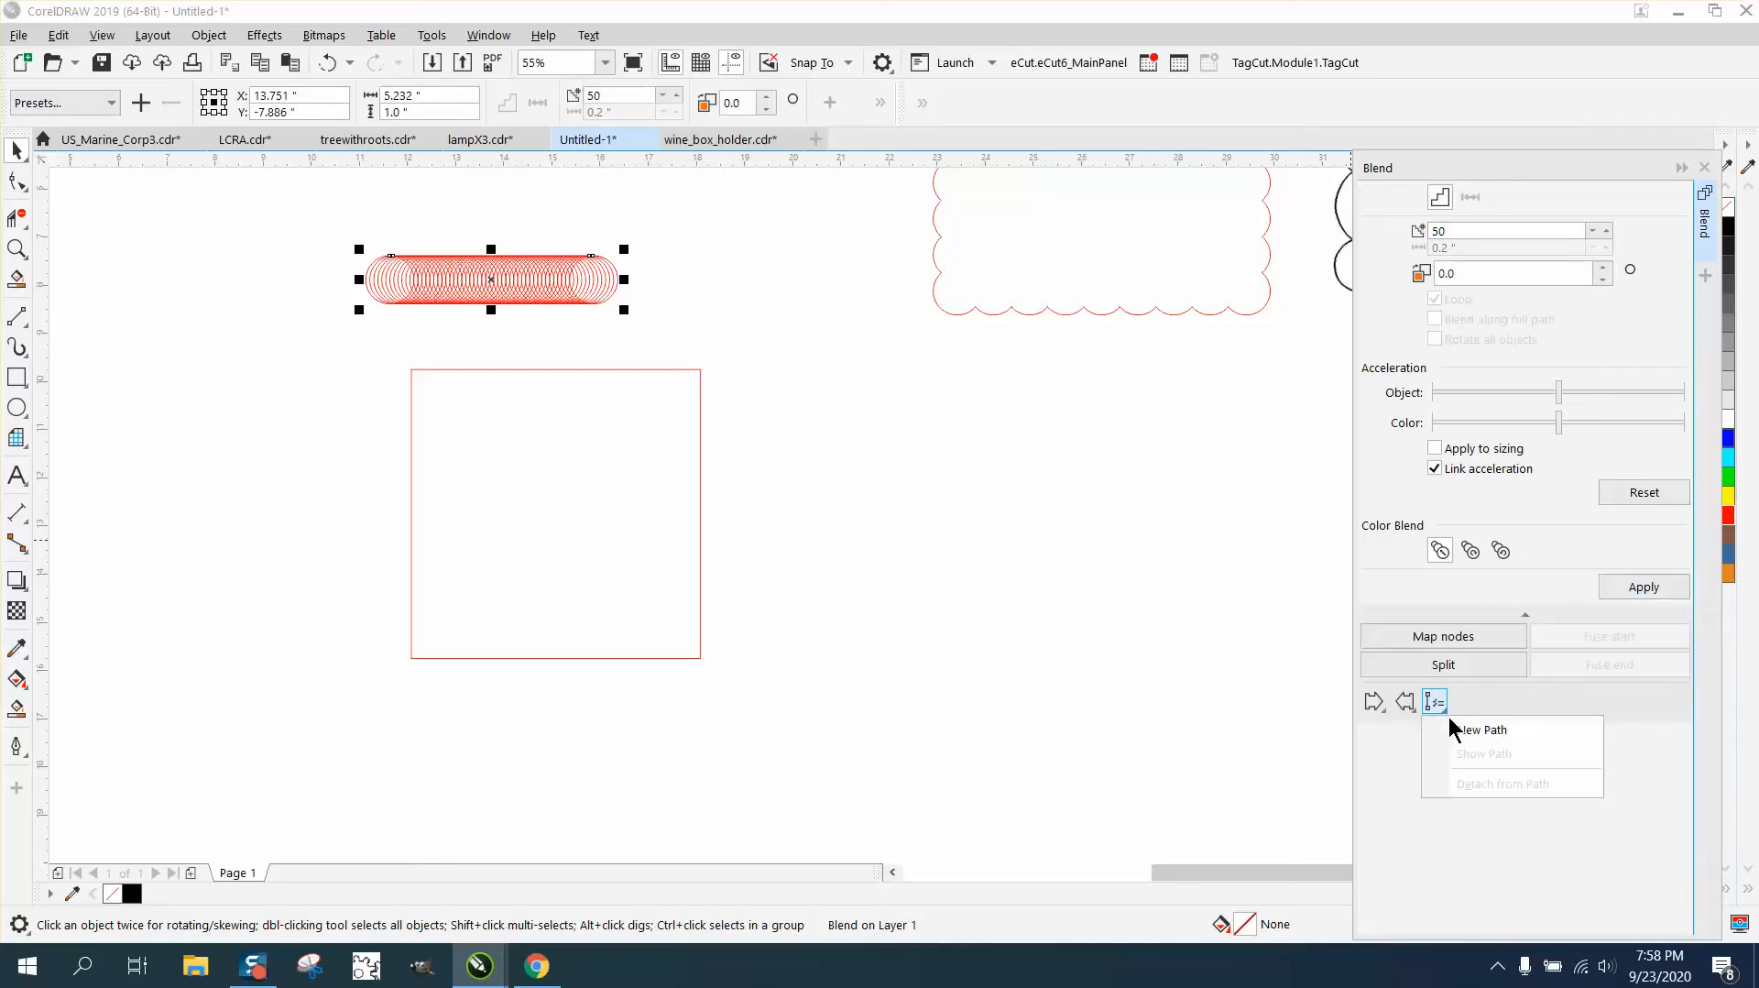
click(1461, 730)
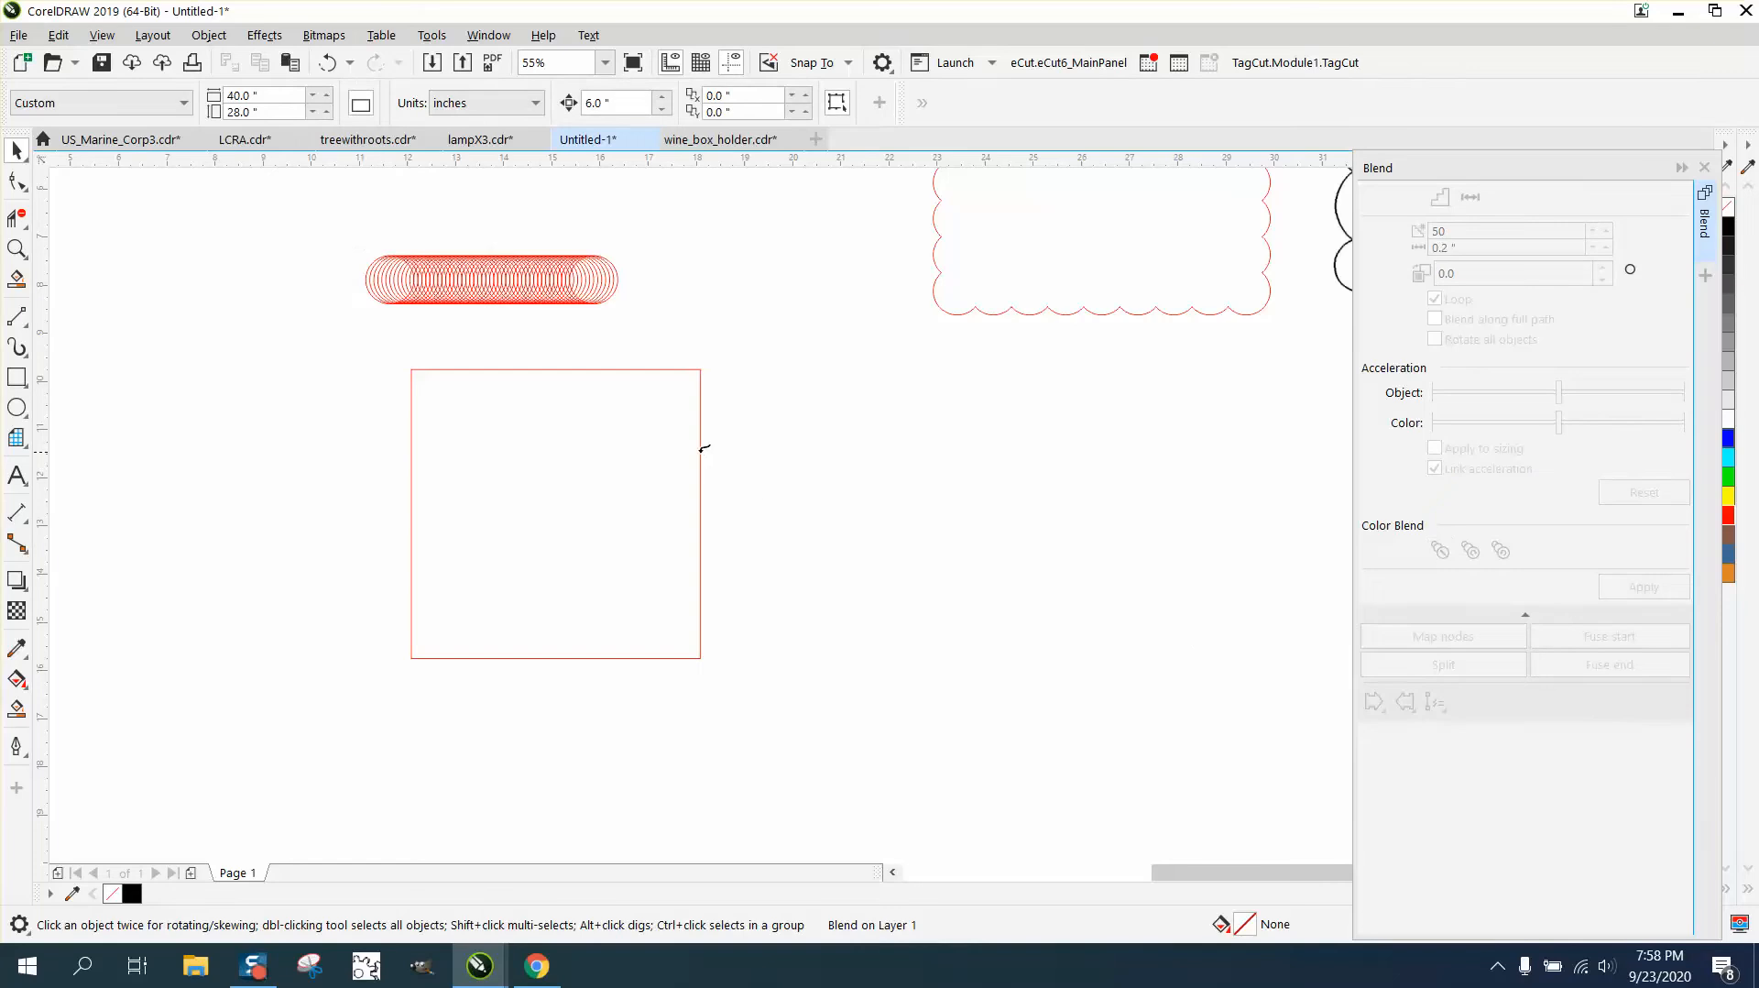
click(701, 449)
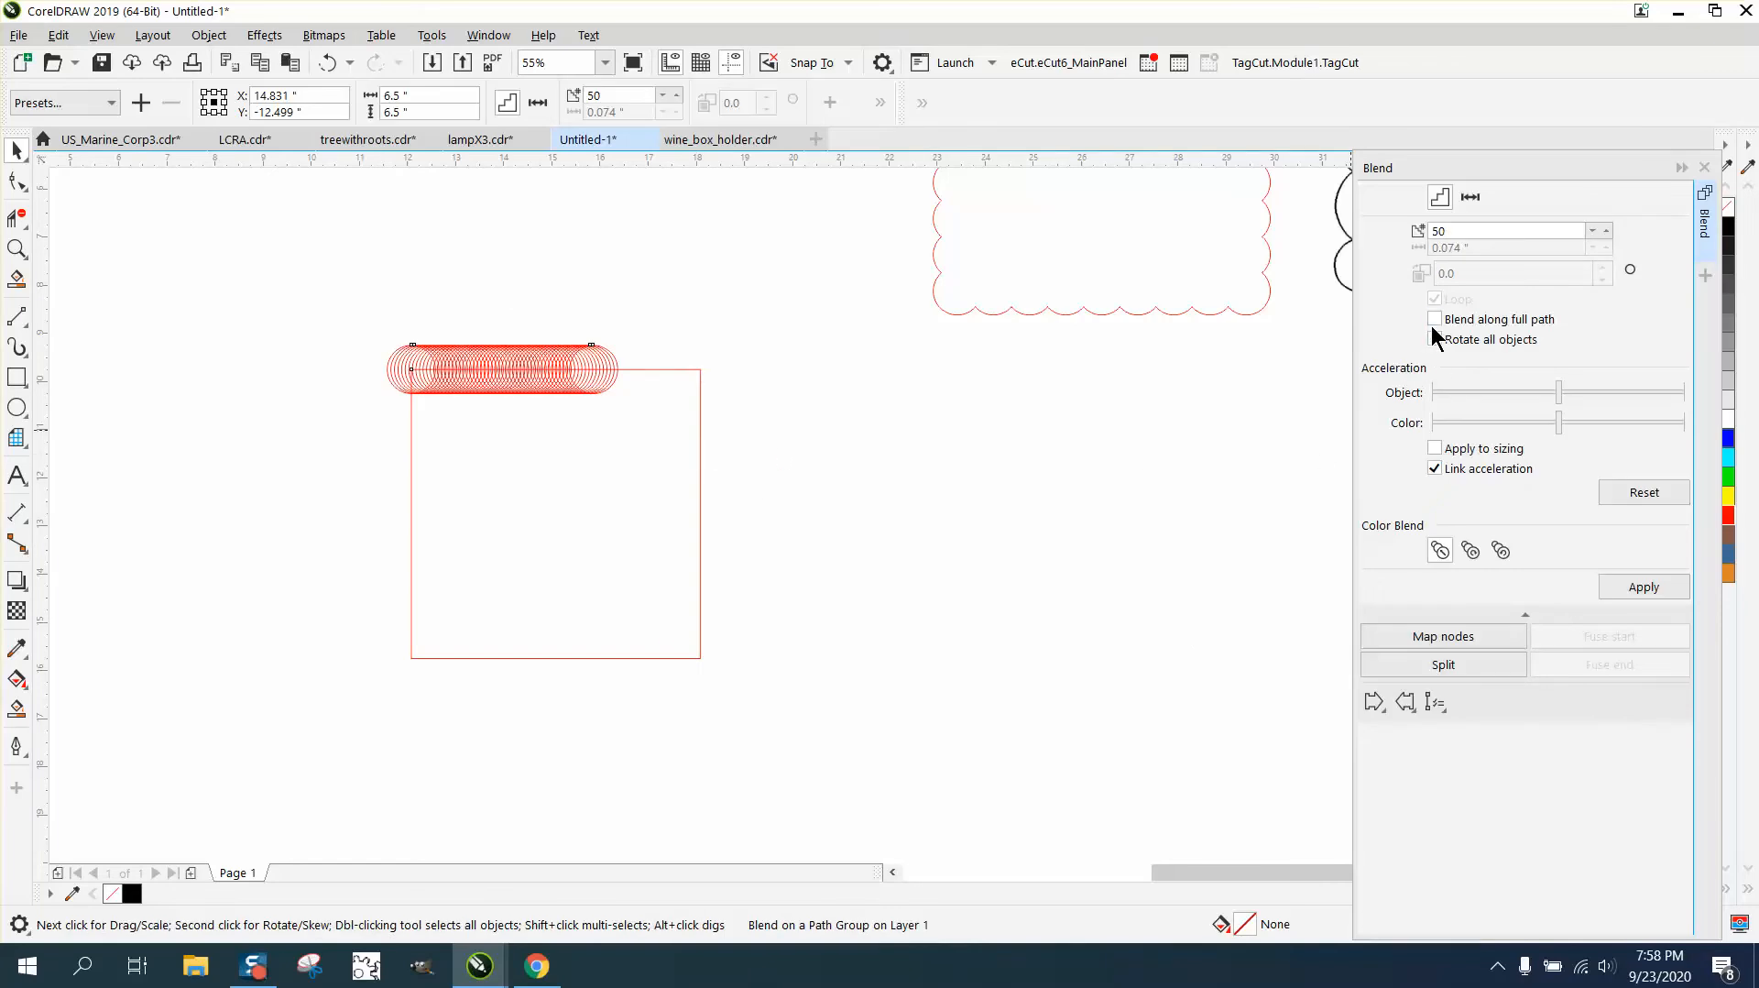
click(1436, 319)
click(1645, 591)
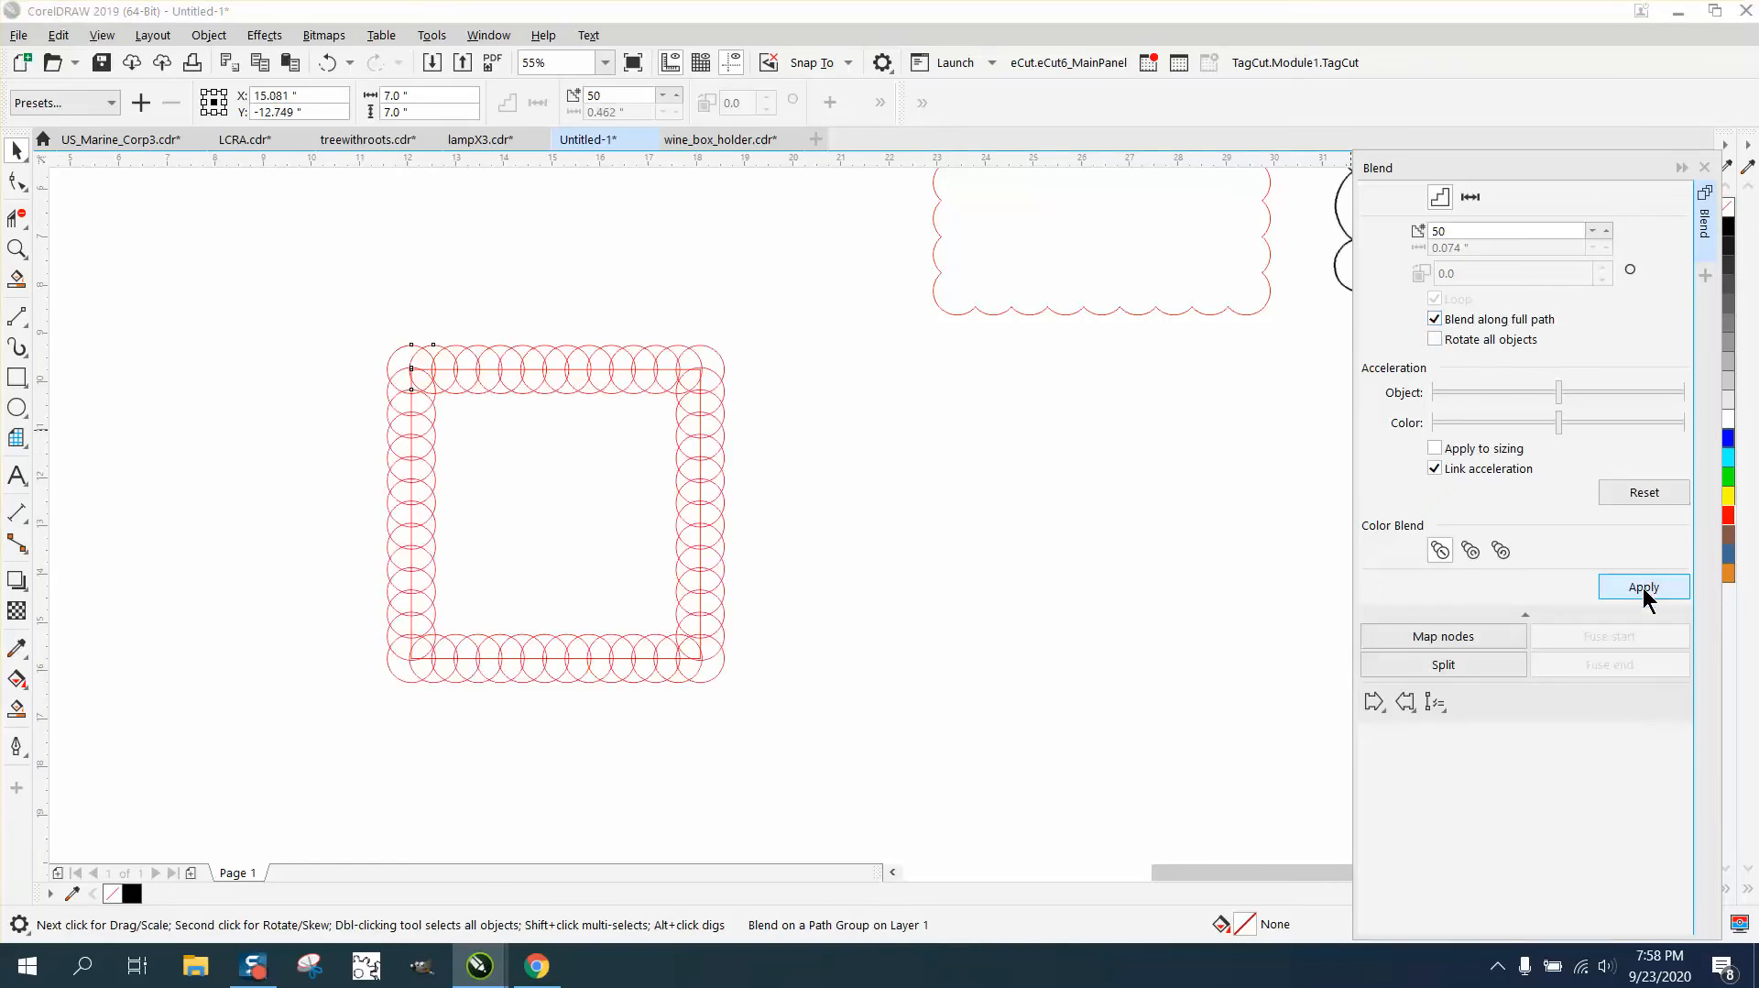
- Break apart the blend of circles around the square and ungroup all the resulting objects
drag(314, 294, 887, 748)
click(209, 35)
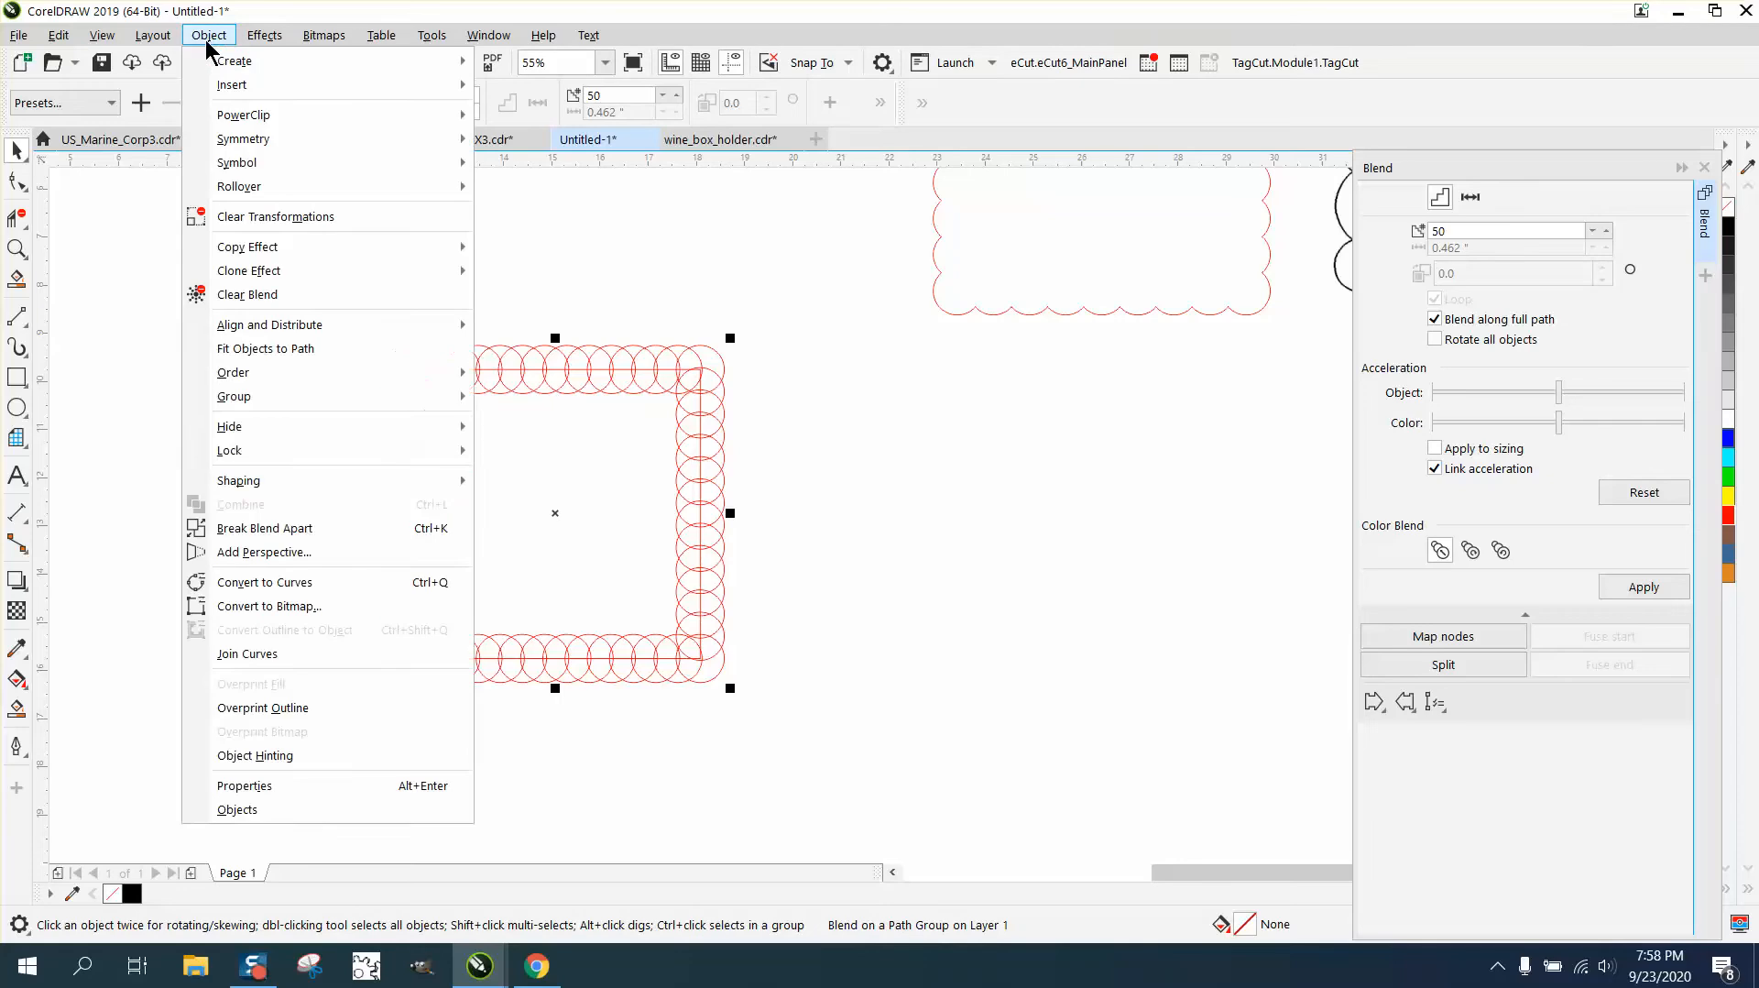
click(305, 528)
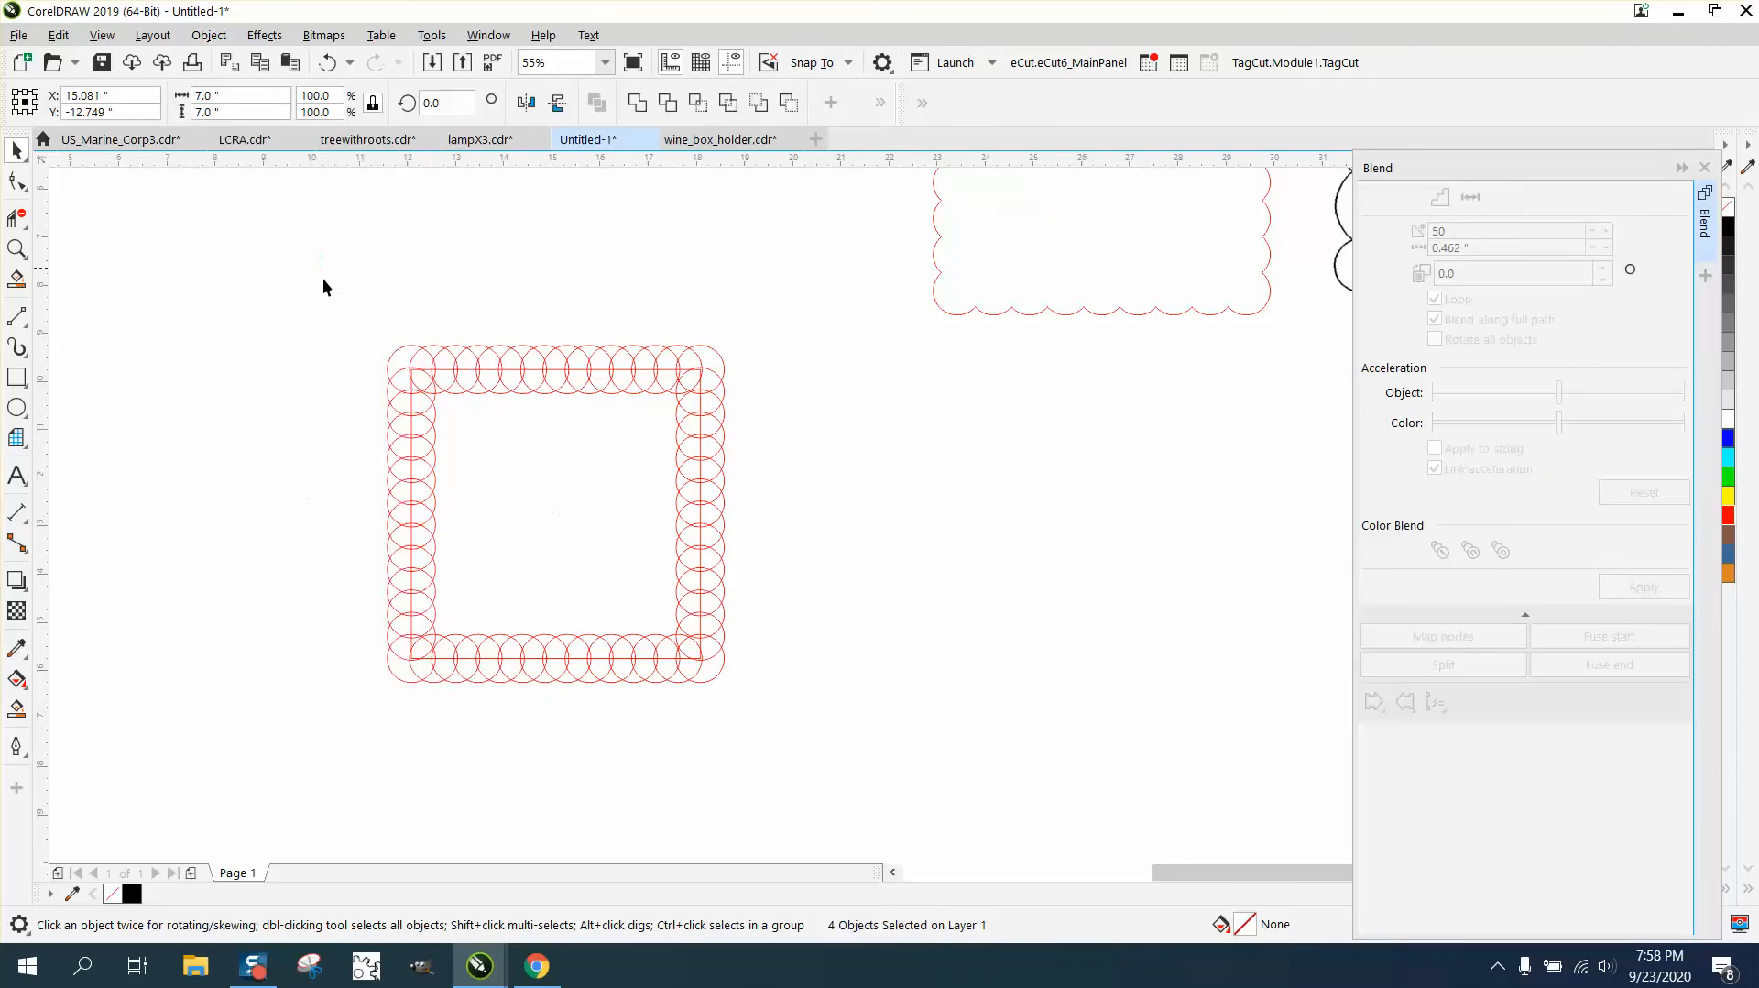
drag(877, 704, 877, 703)
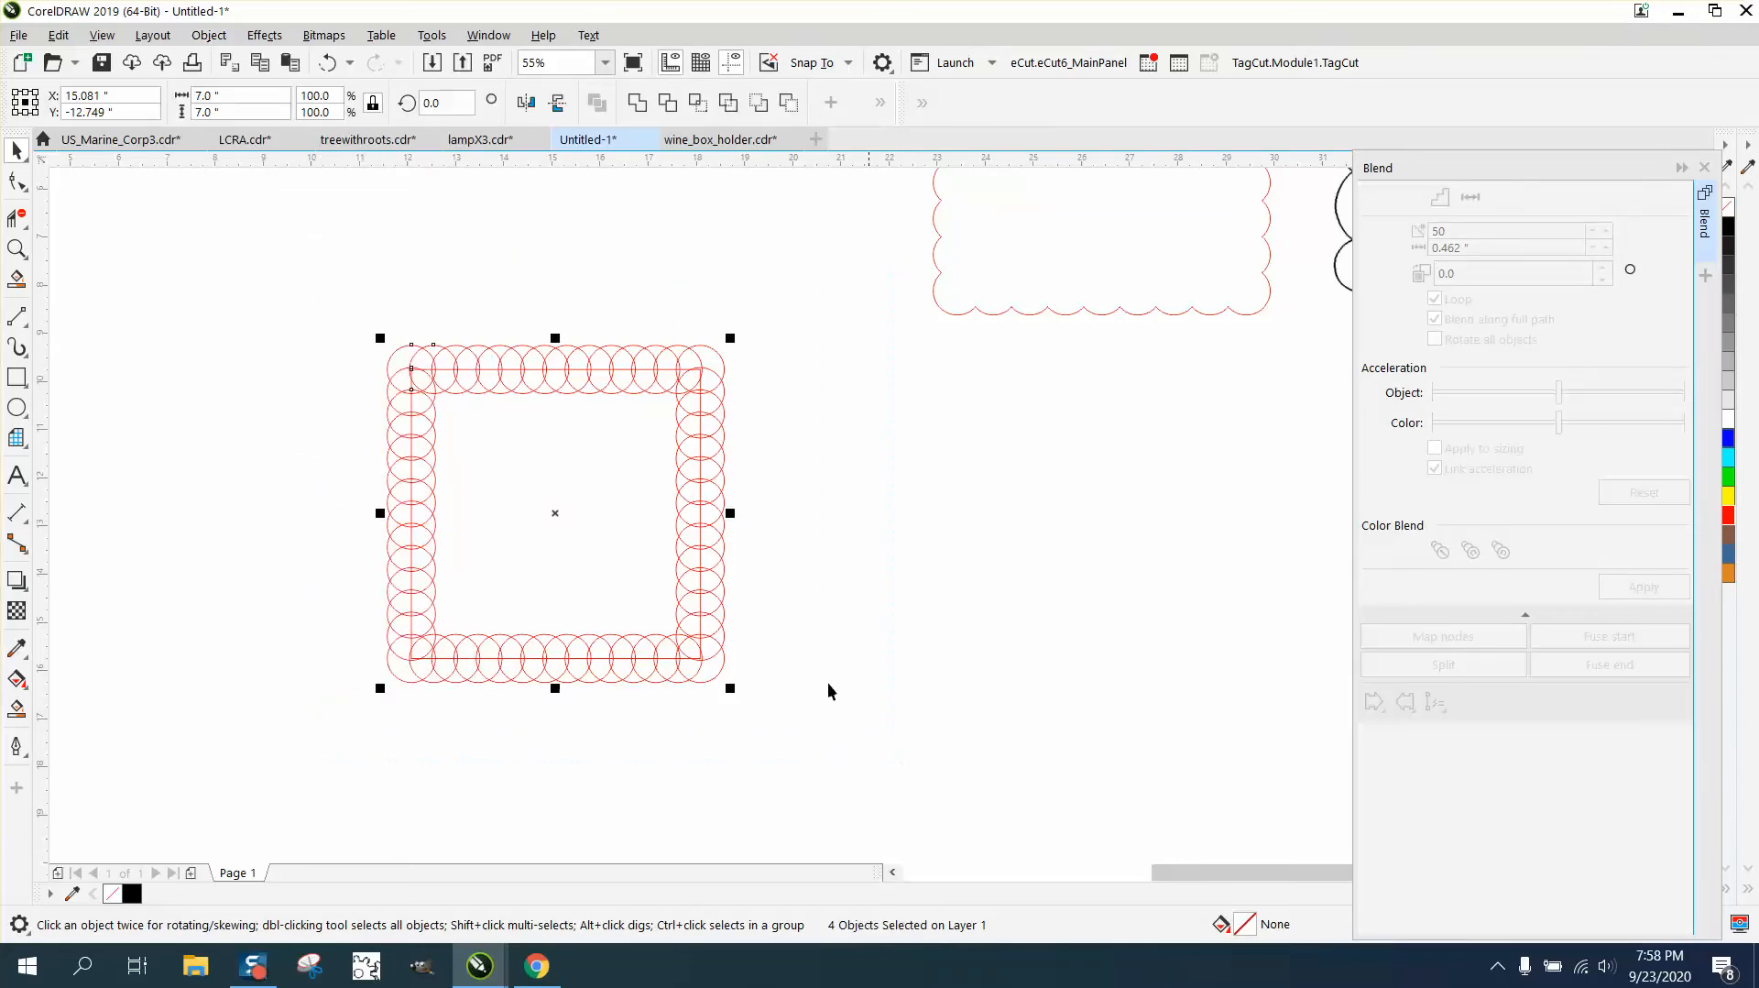
click(209, 35)
mouse_move(236, 396)
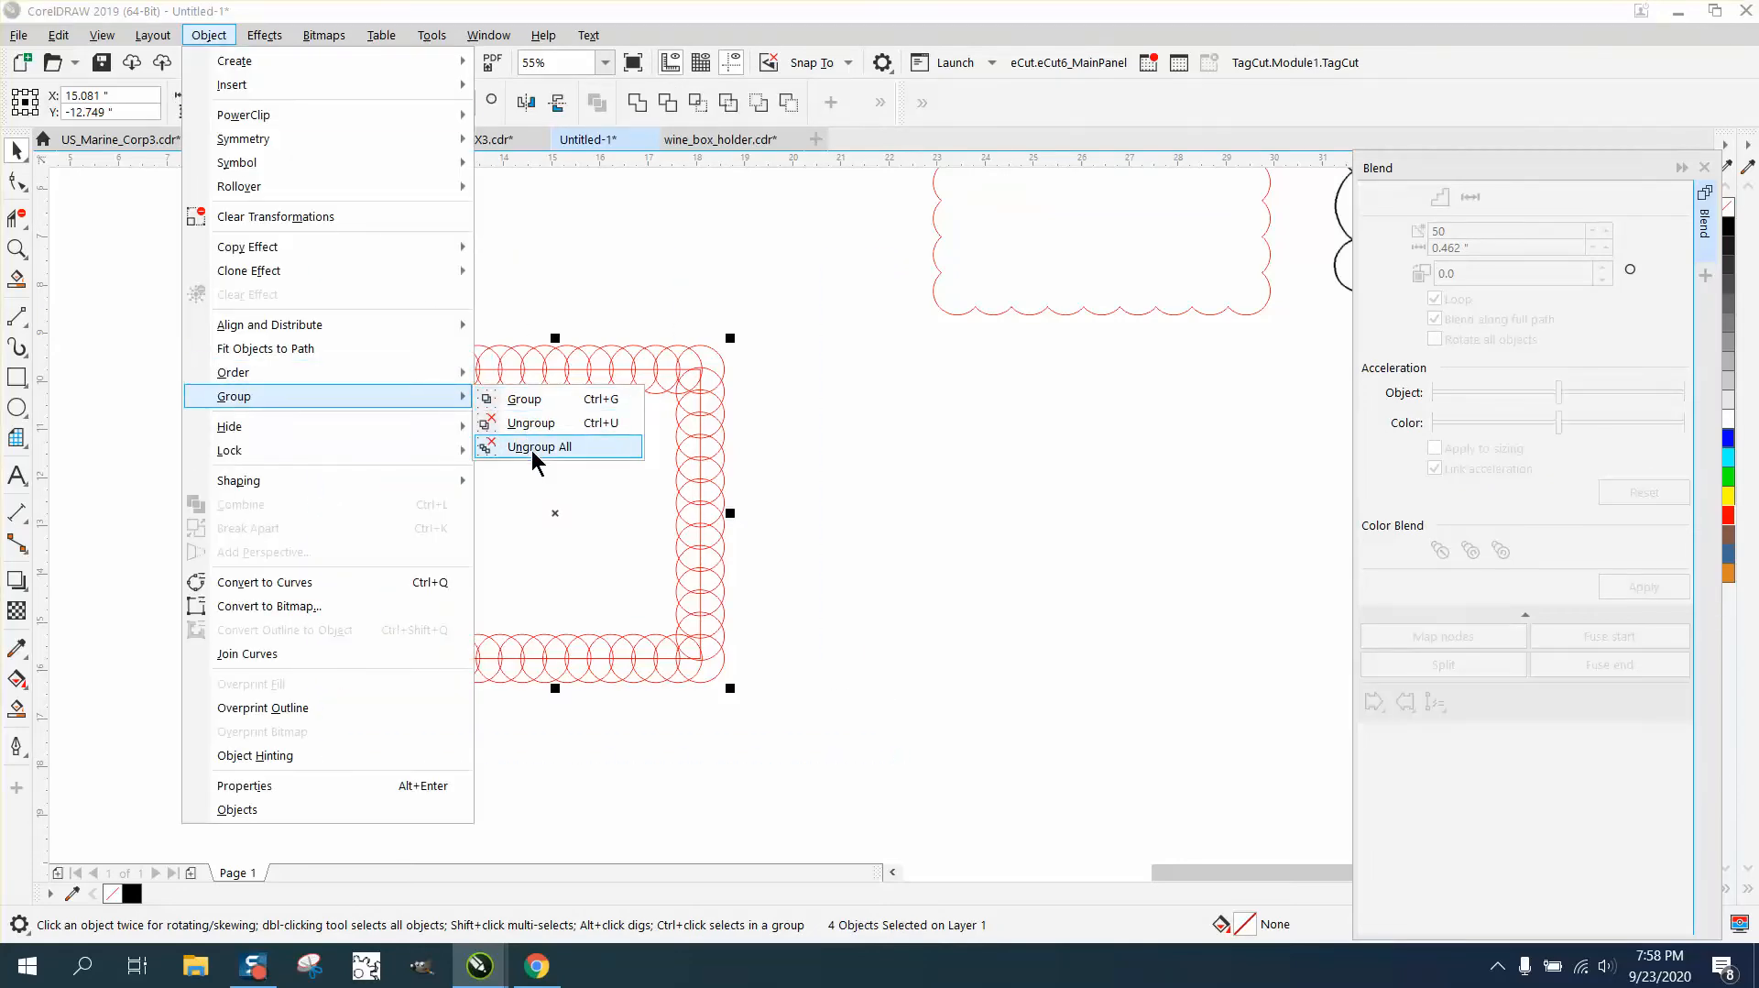
click(538, 452)
- Move the plain square out to the right of the circles, and weld all the circles into one scalloped shape
click(551, 295)
drag(602, 367, 1078, 402)
drag(294, 303, 739, 689)
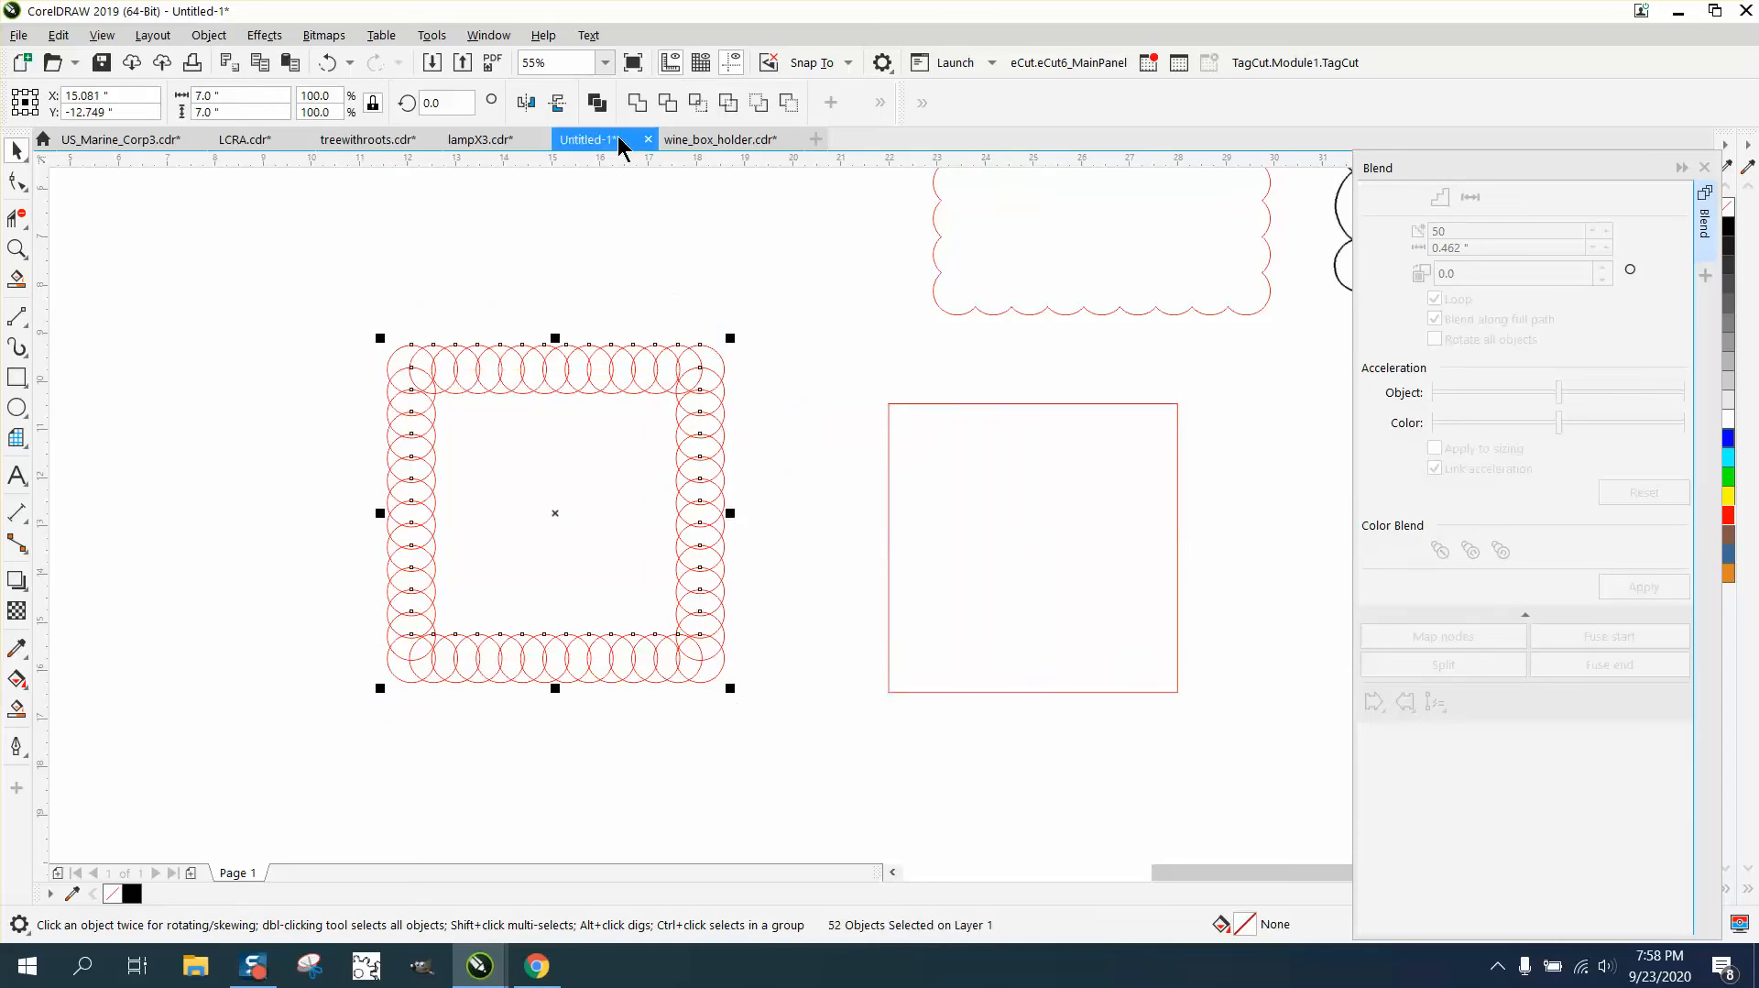
click(636, 103)
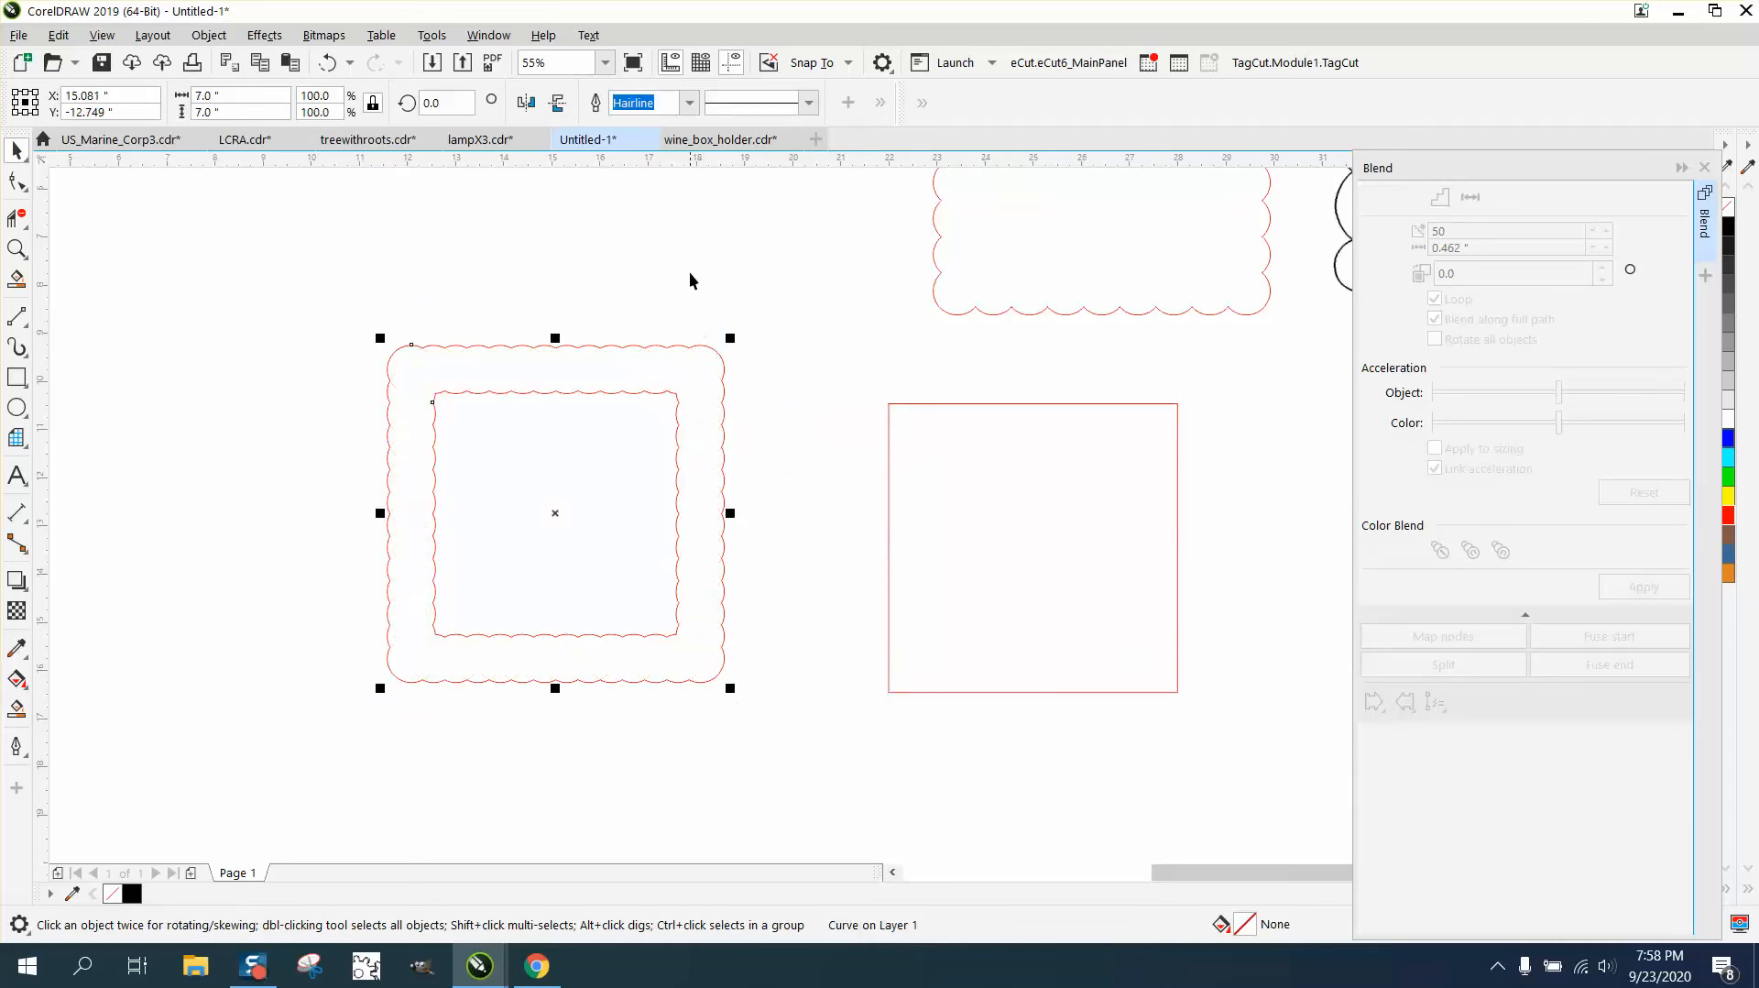
- Center the plain square on the page and align the scalloped shape to its horizontal and vertical centers
click(935, 404)
key(p)
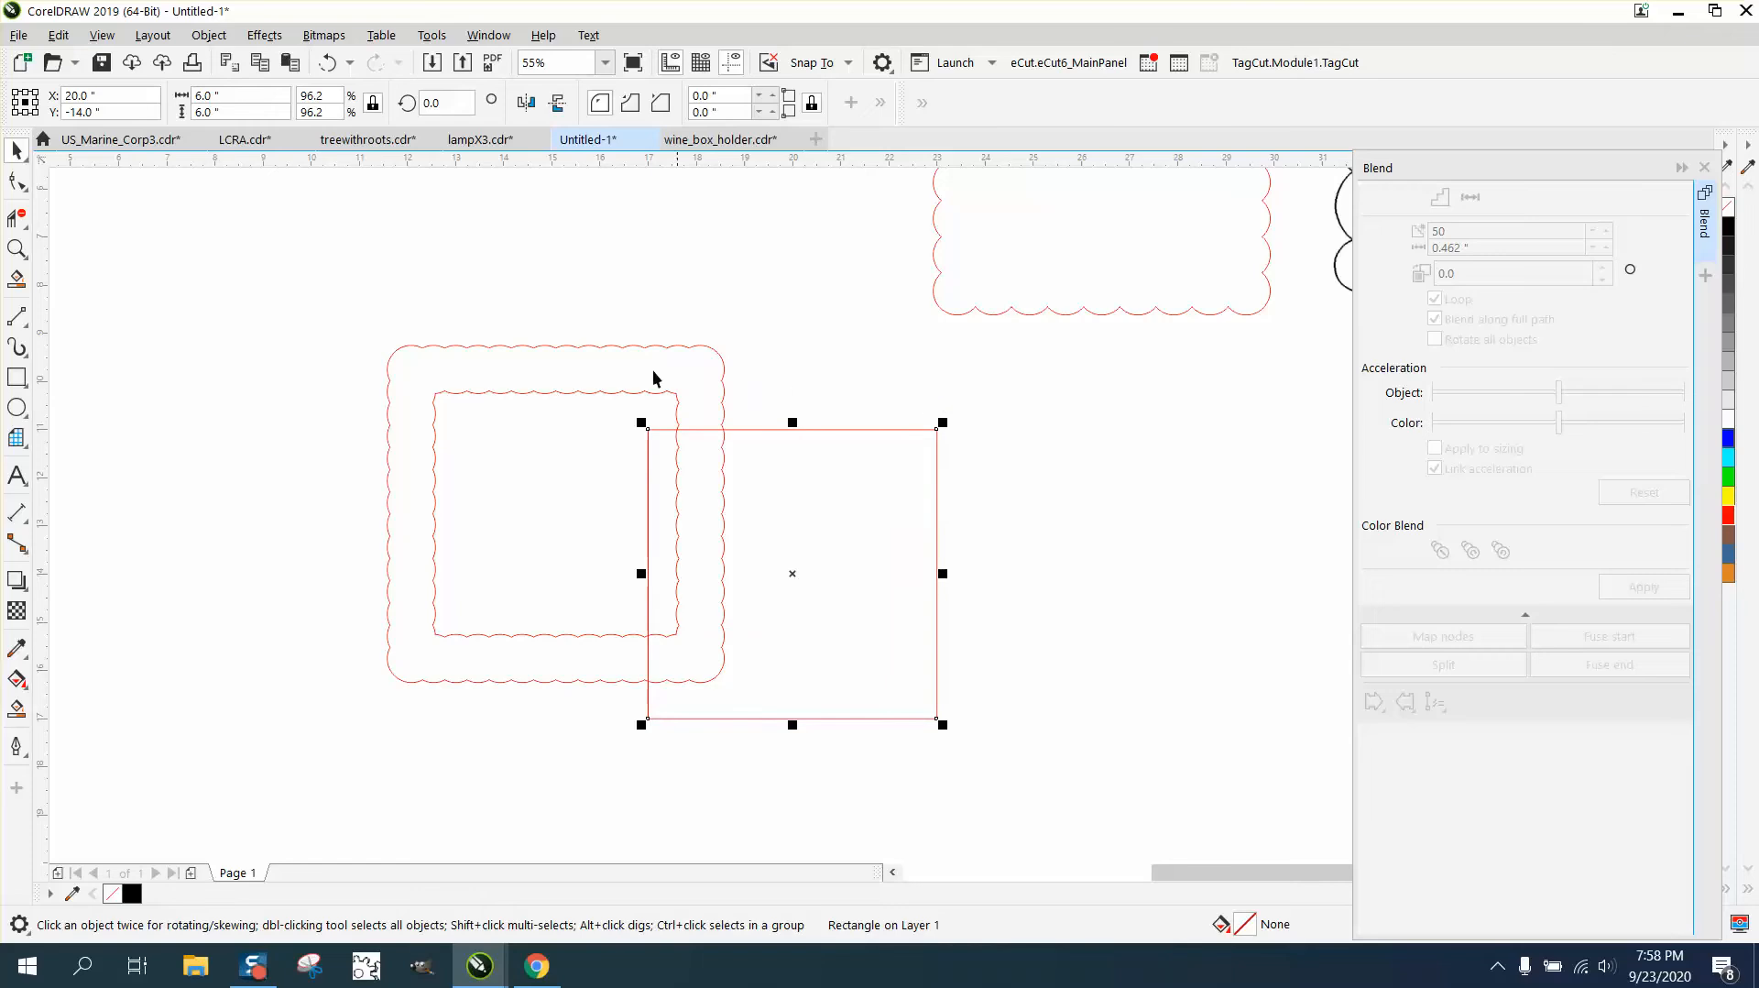
drag(288, 307, 379, 416)
drag(1001, 778, 1106, 807)
key(c)
key(e)
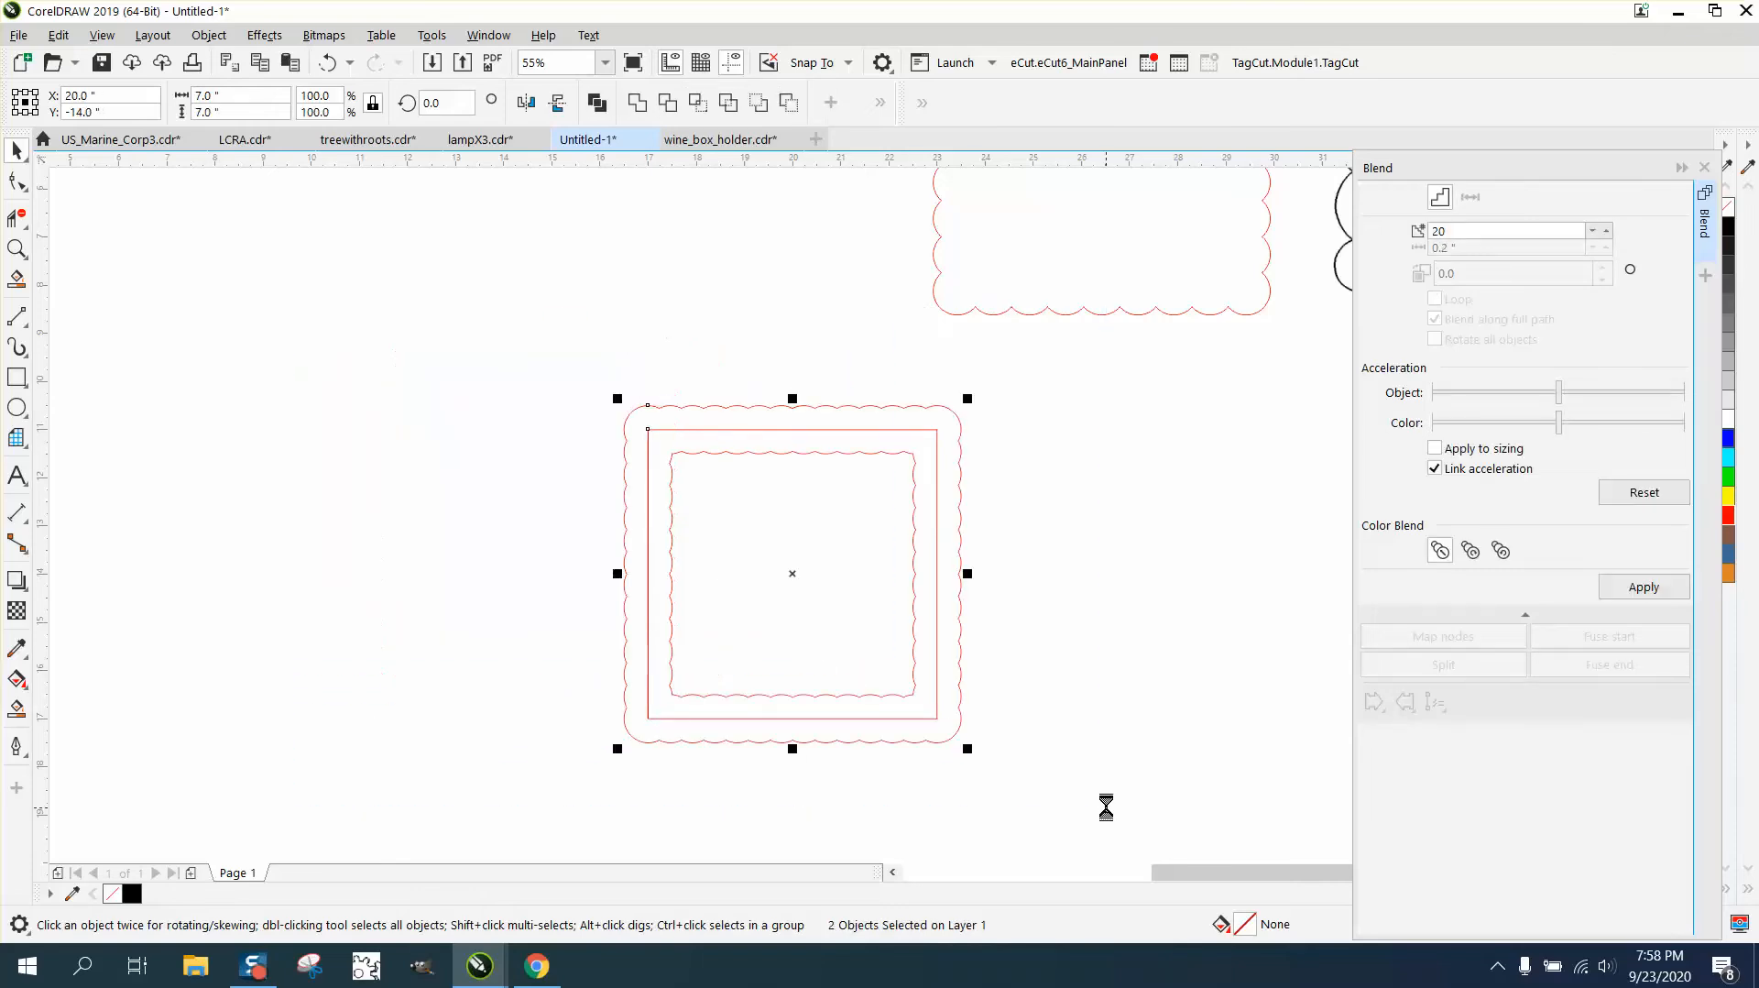
- Break the scalloped curve apart and move its inner outline out to the left of the outer one
click(906, 455)
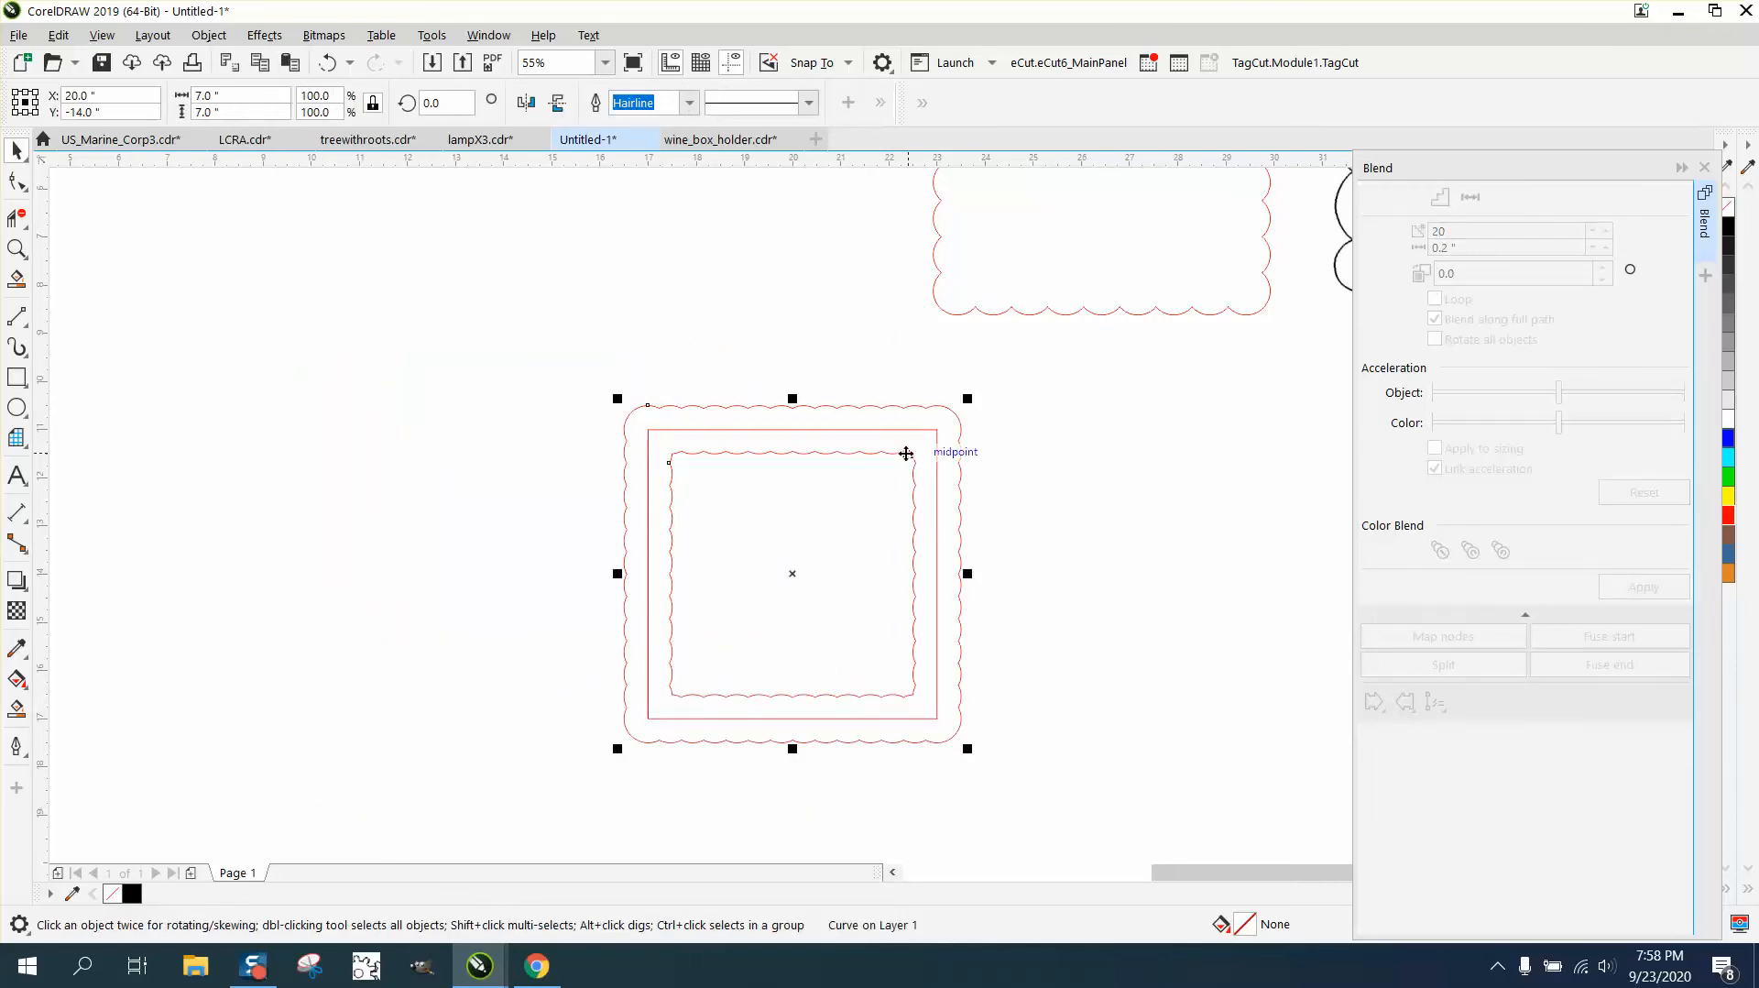
click(220, 40)
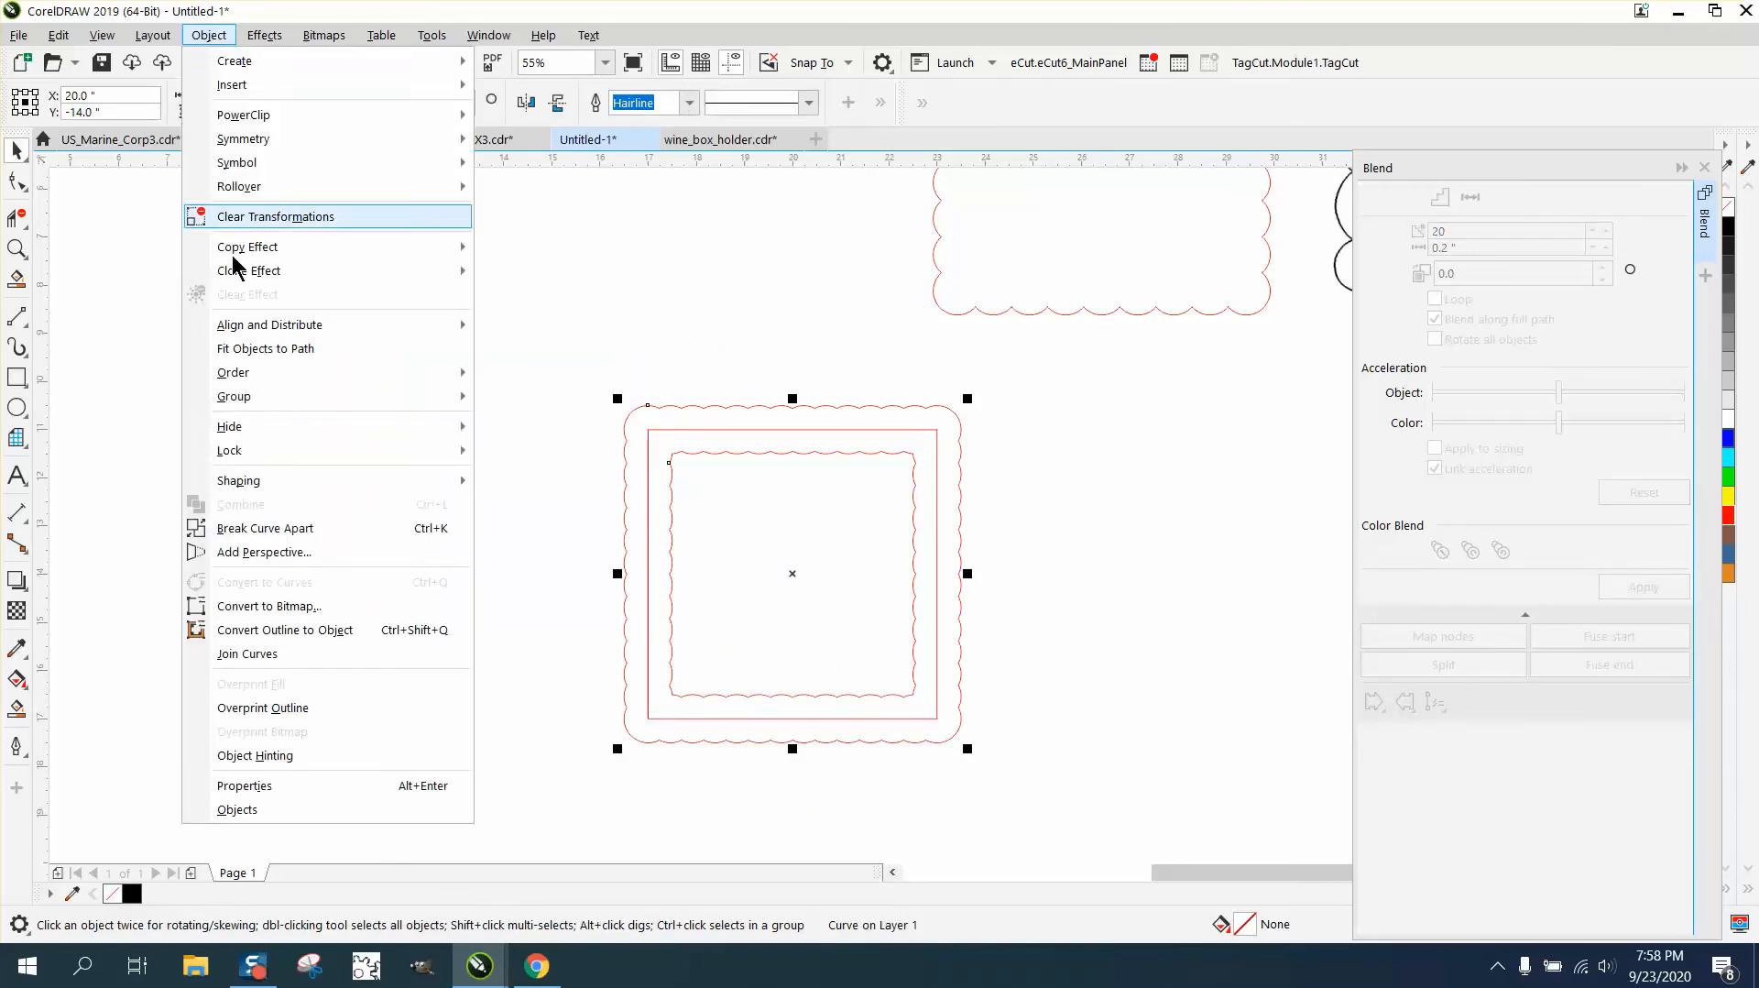
click(292, 525)
click(724, 454)
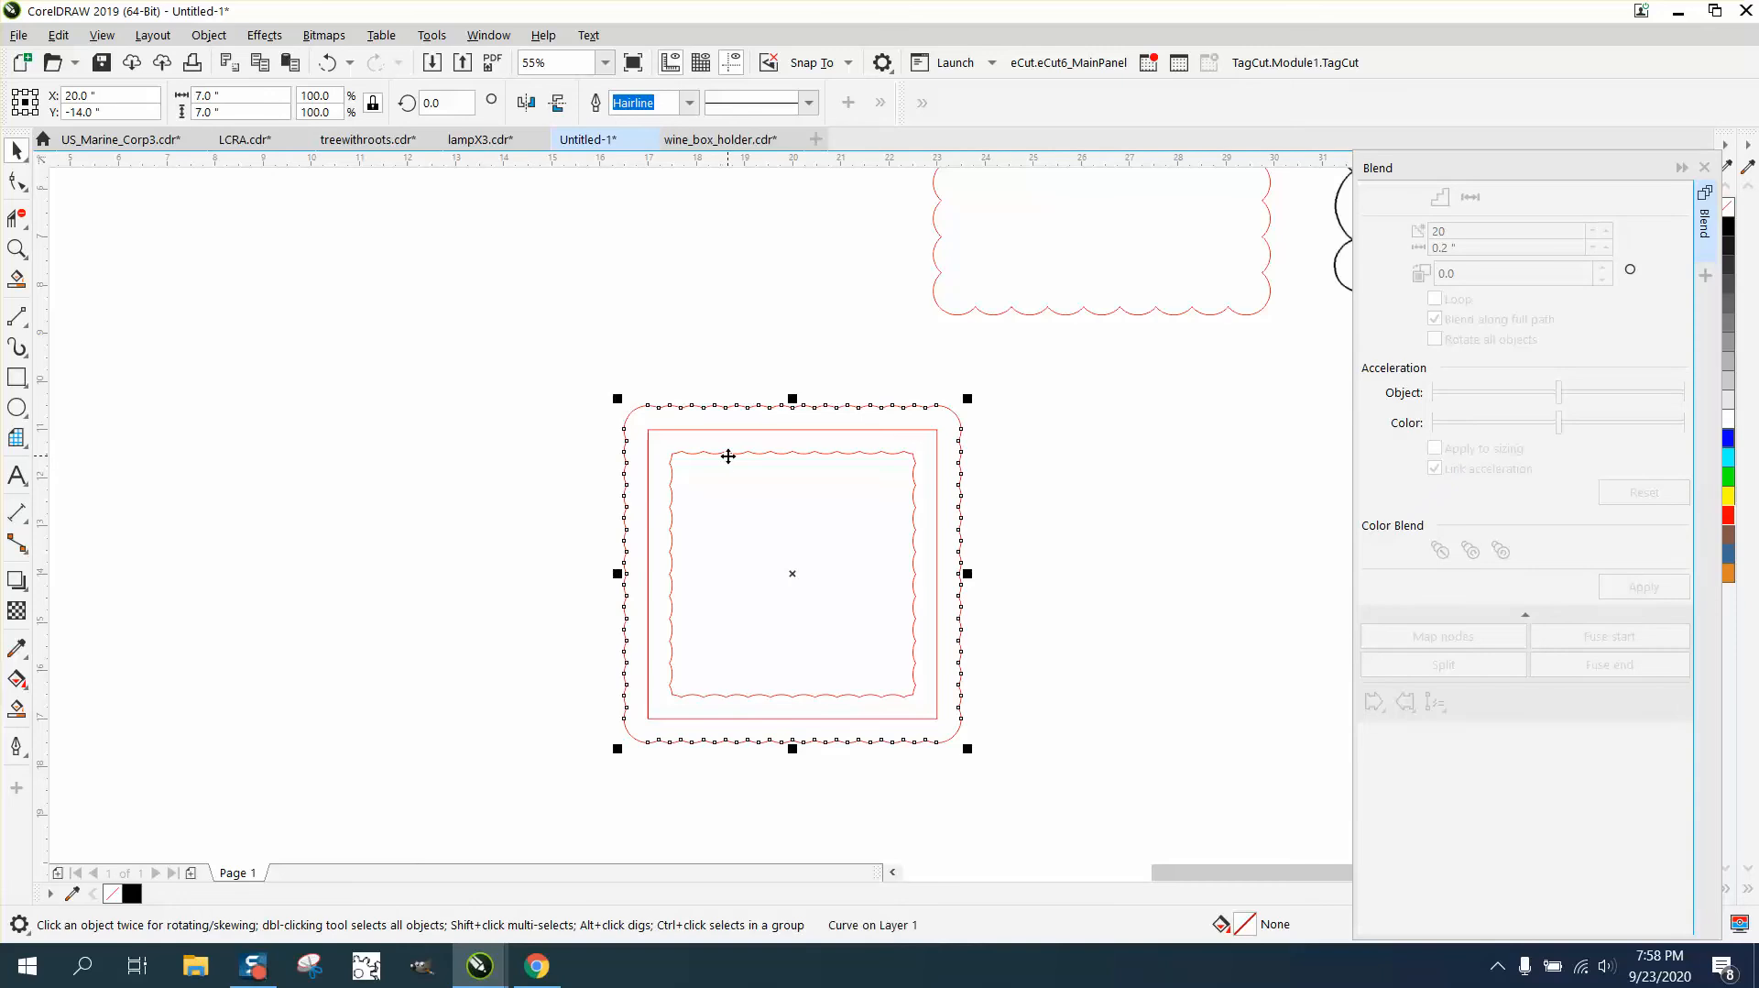
drag(727, 452, 379, 431)
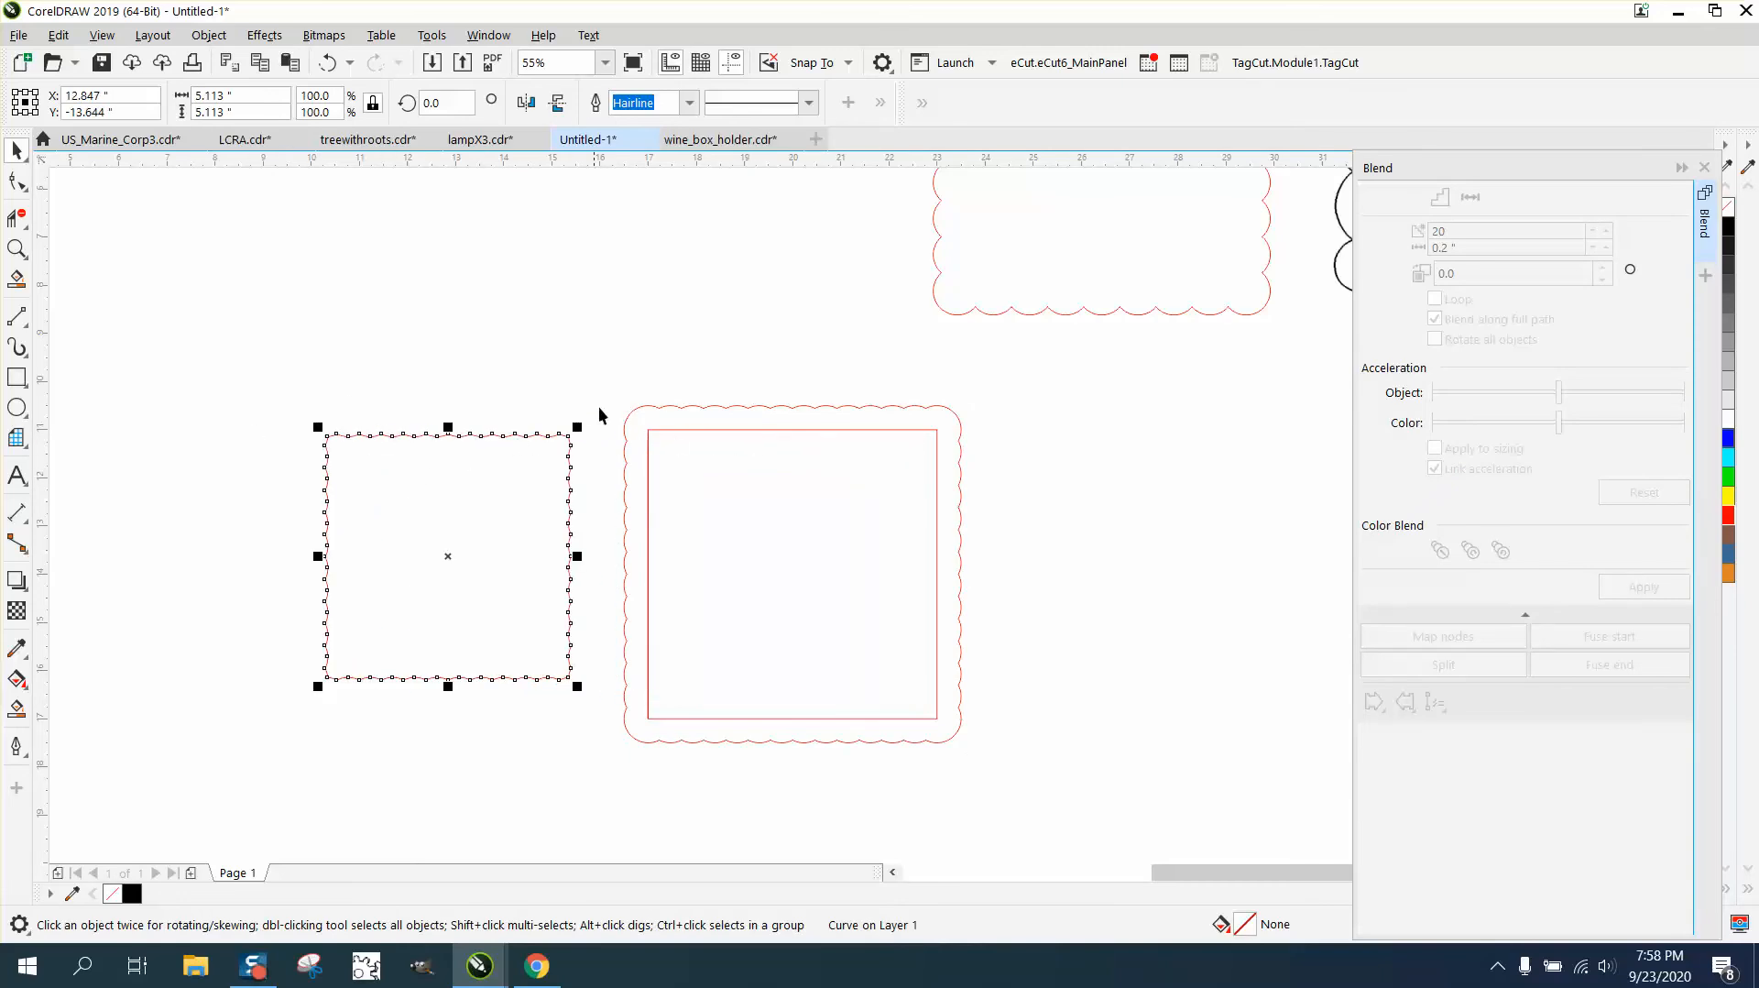
- Resize the separated inner scalloped outline proportionally to 6 by 6 inches
click(672, 412)
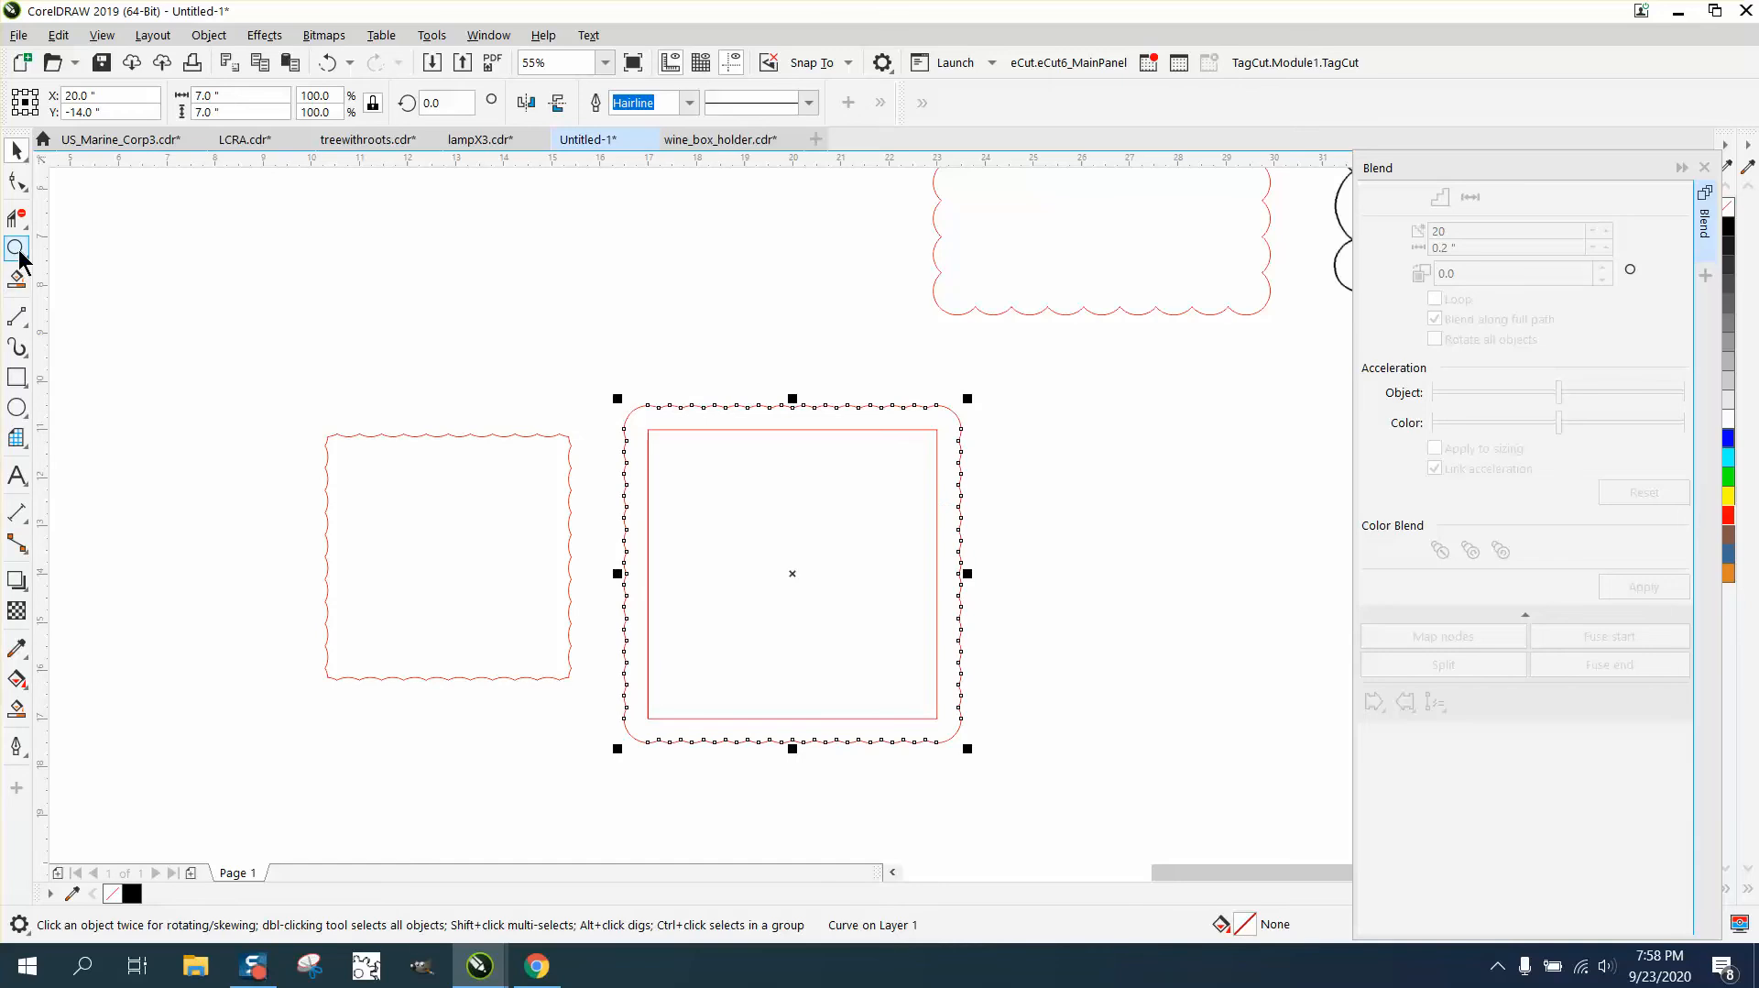
click(17, 250)
drag(658, 348, 1039, 509)
right_click(595, 416)
right_click(322, 565)
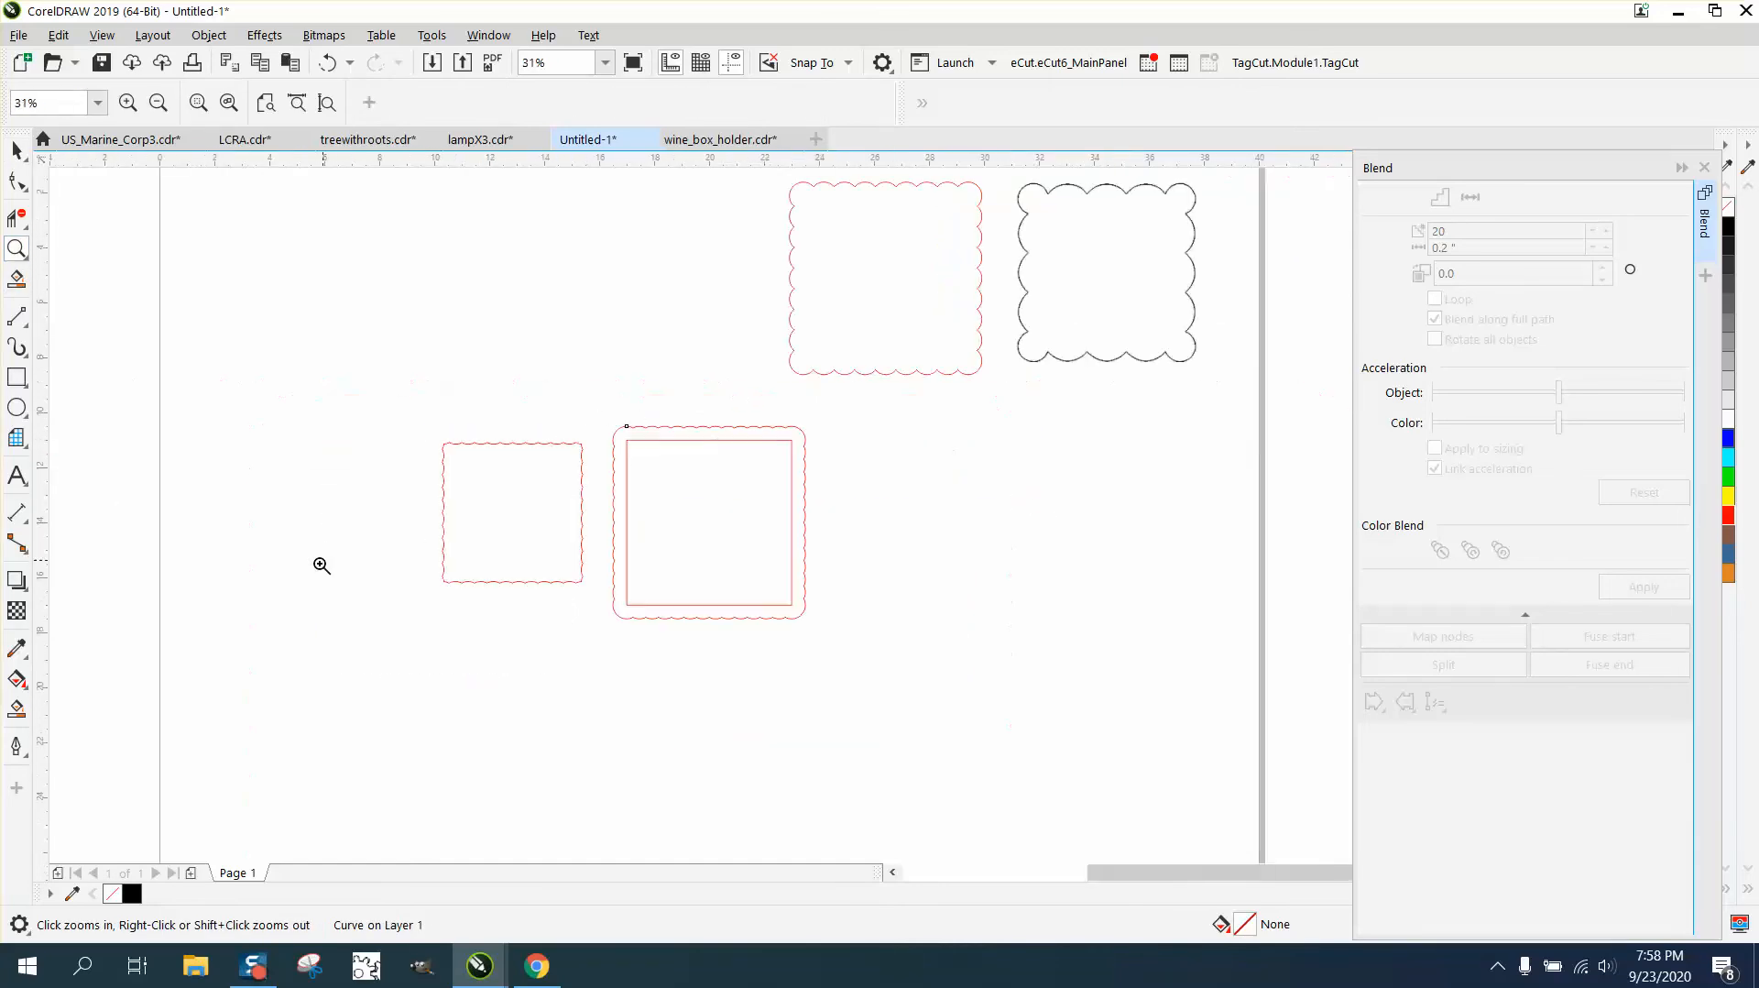
click(16, 149)
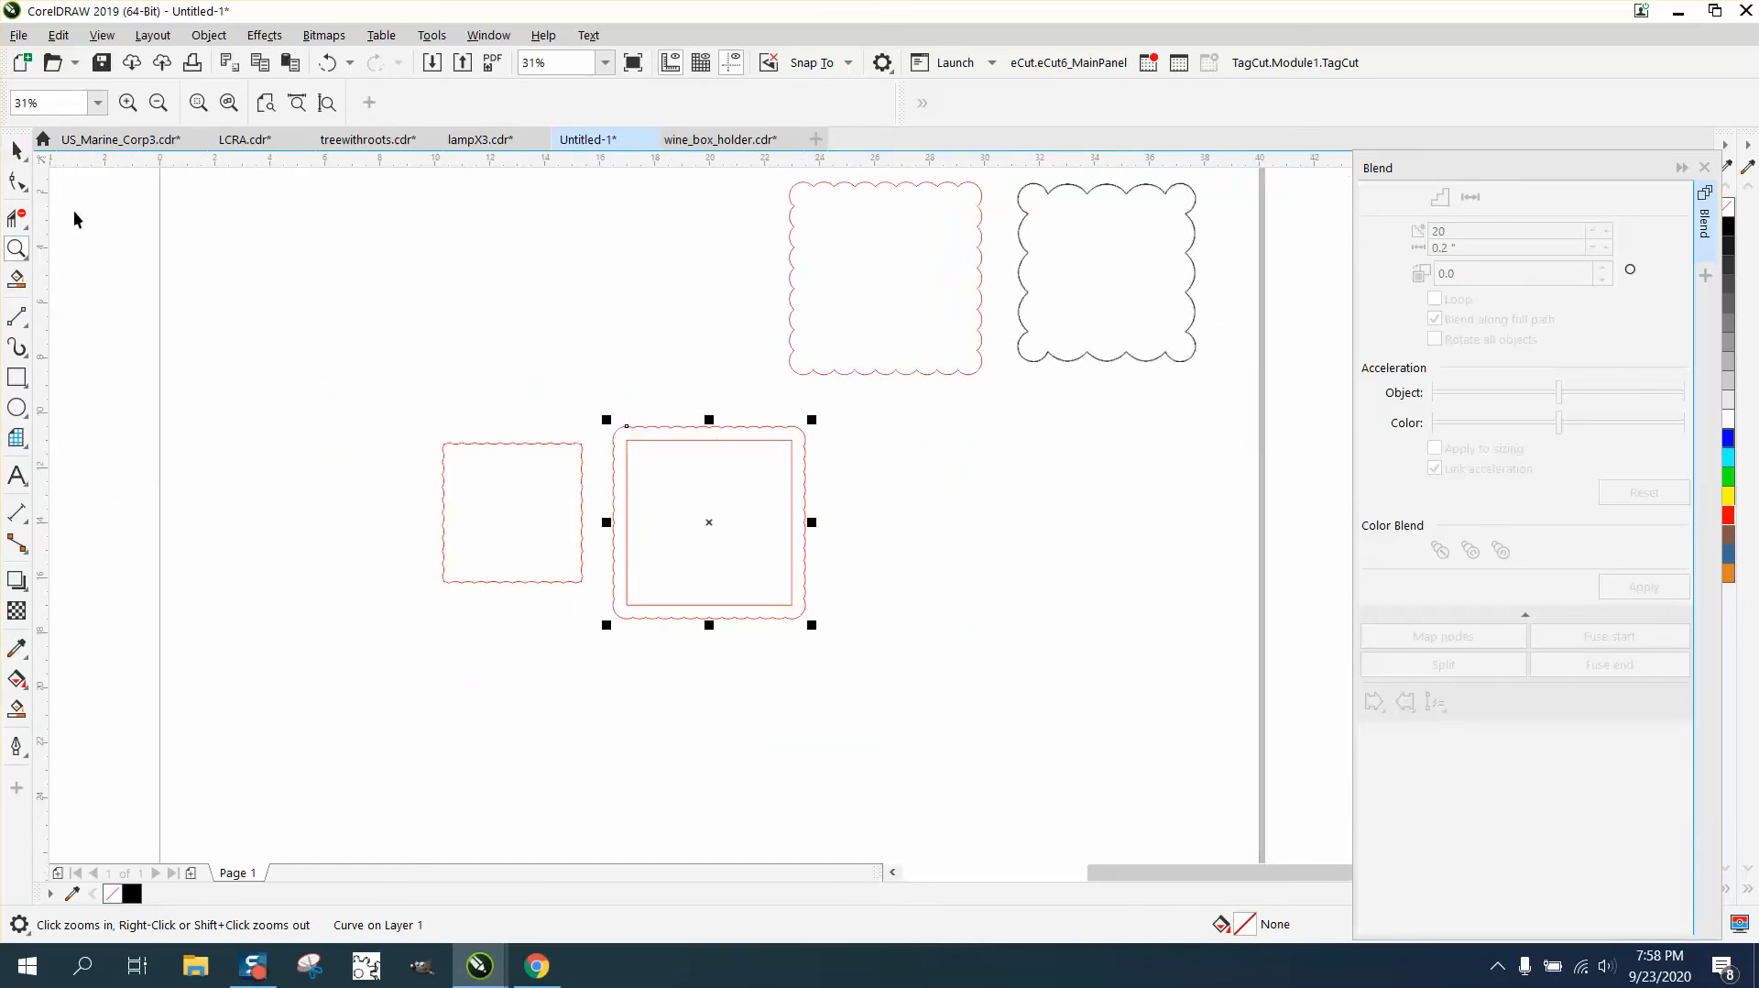
click(478, 470)
click(229, 96)
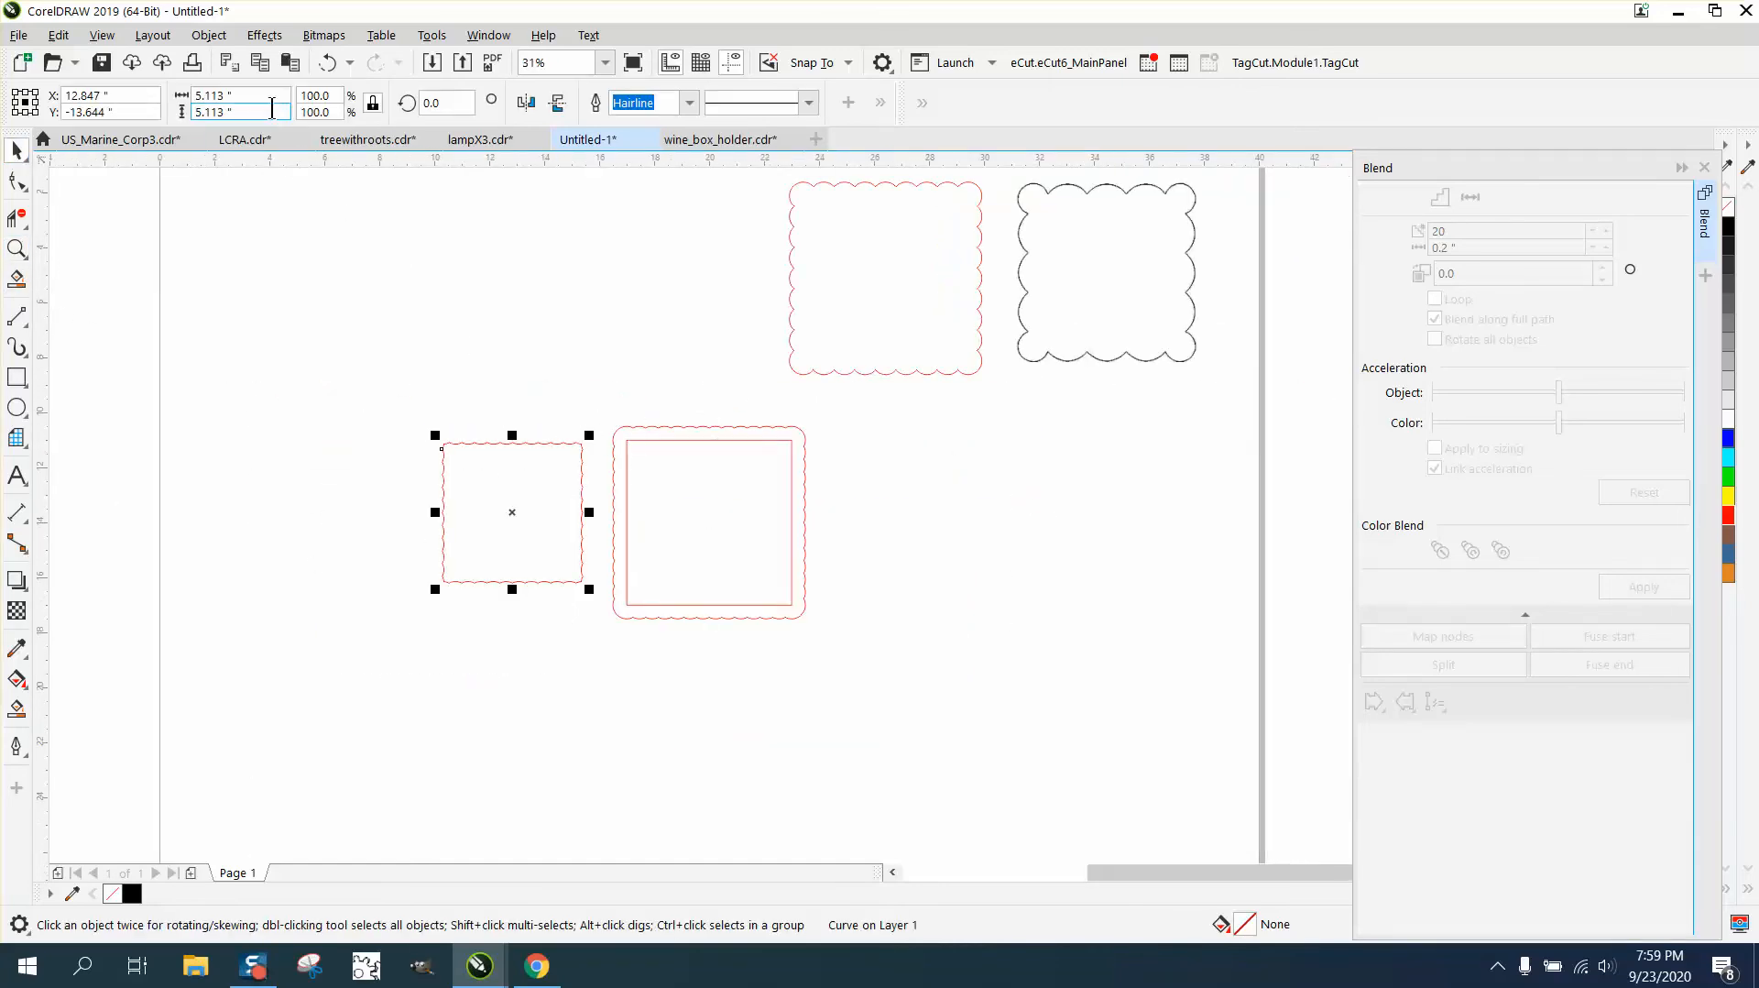
text(6)
key(Return)
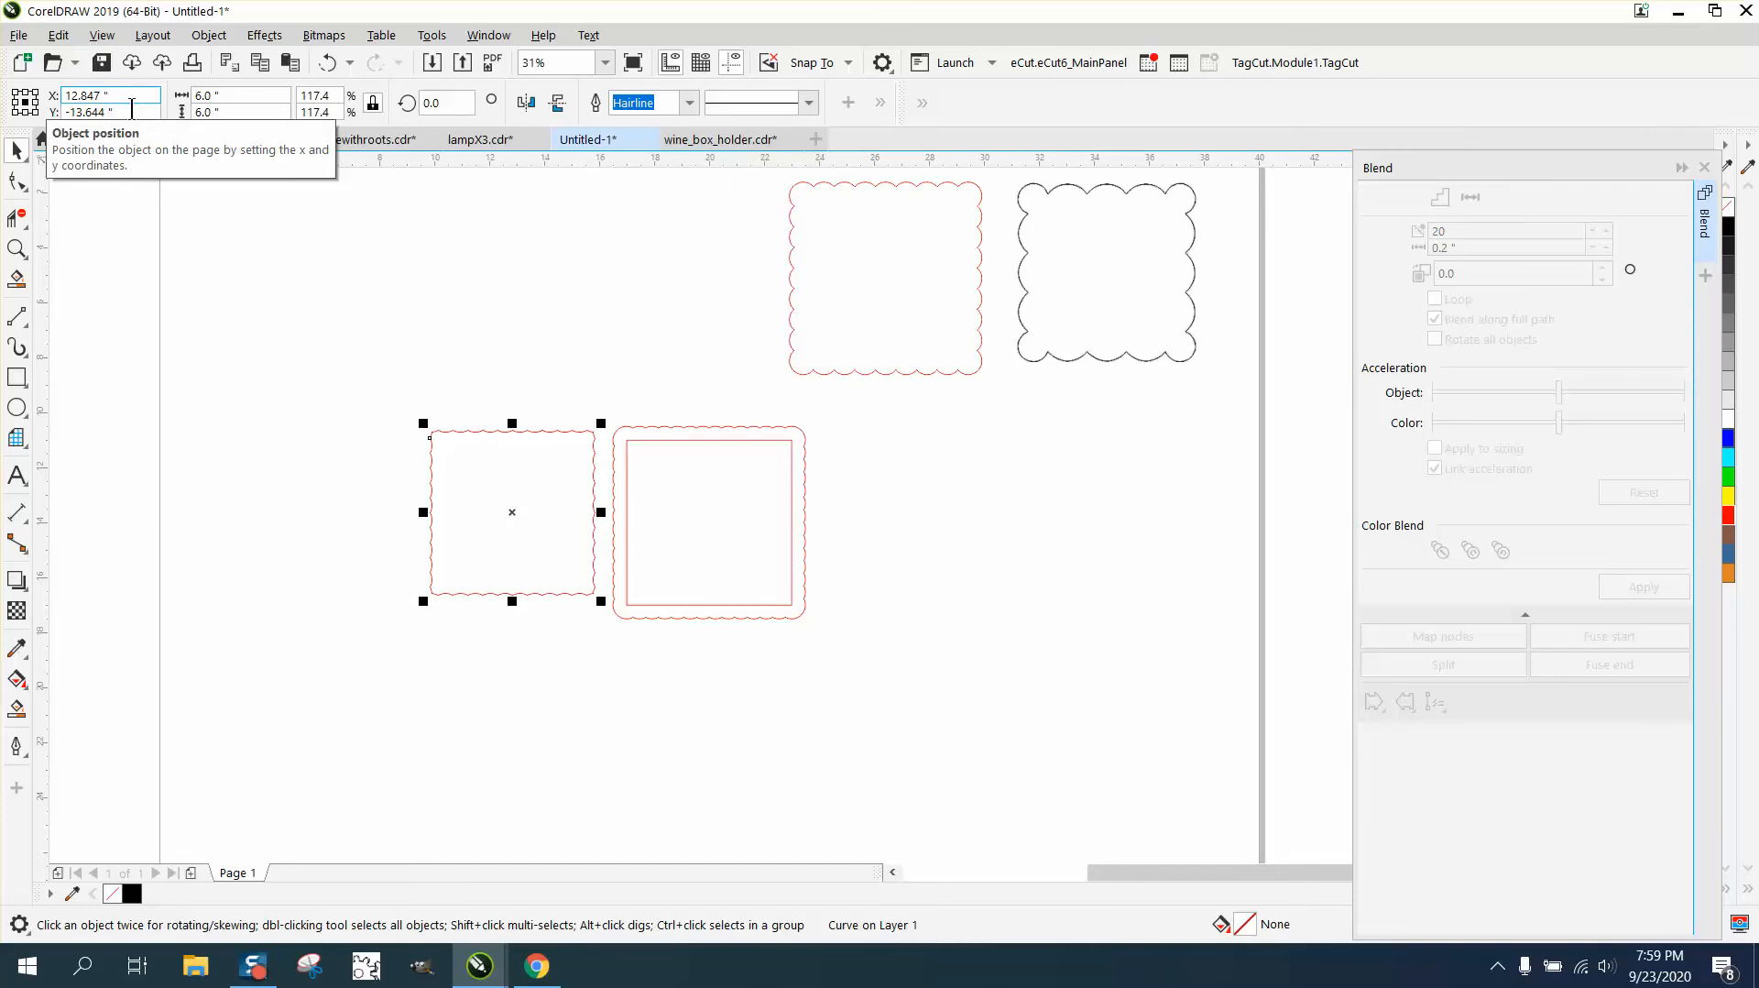
- Move the plain square out of the outer scalloped outline to the empty area on its right
click(16, 249)
drag(330, 348, 733, 539)
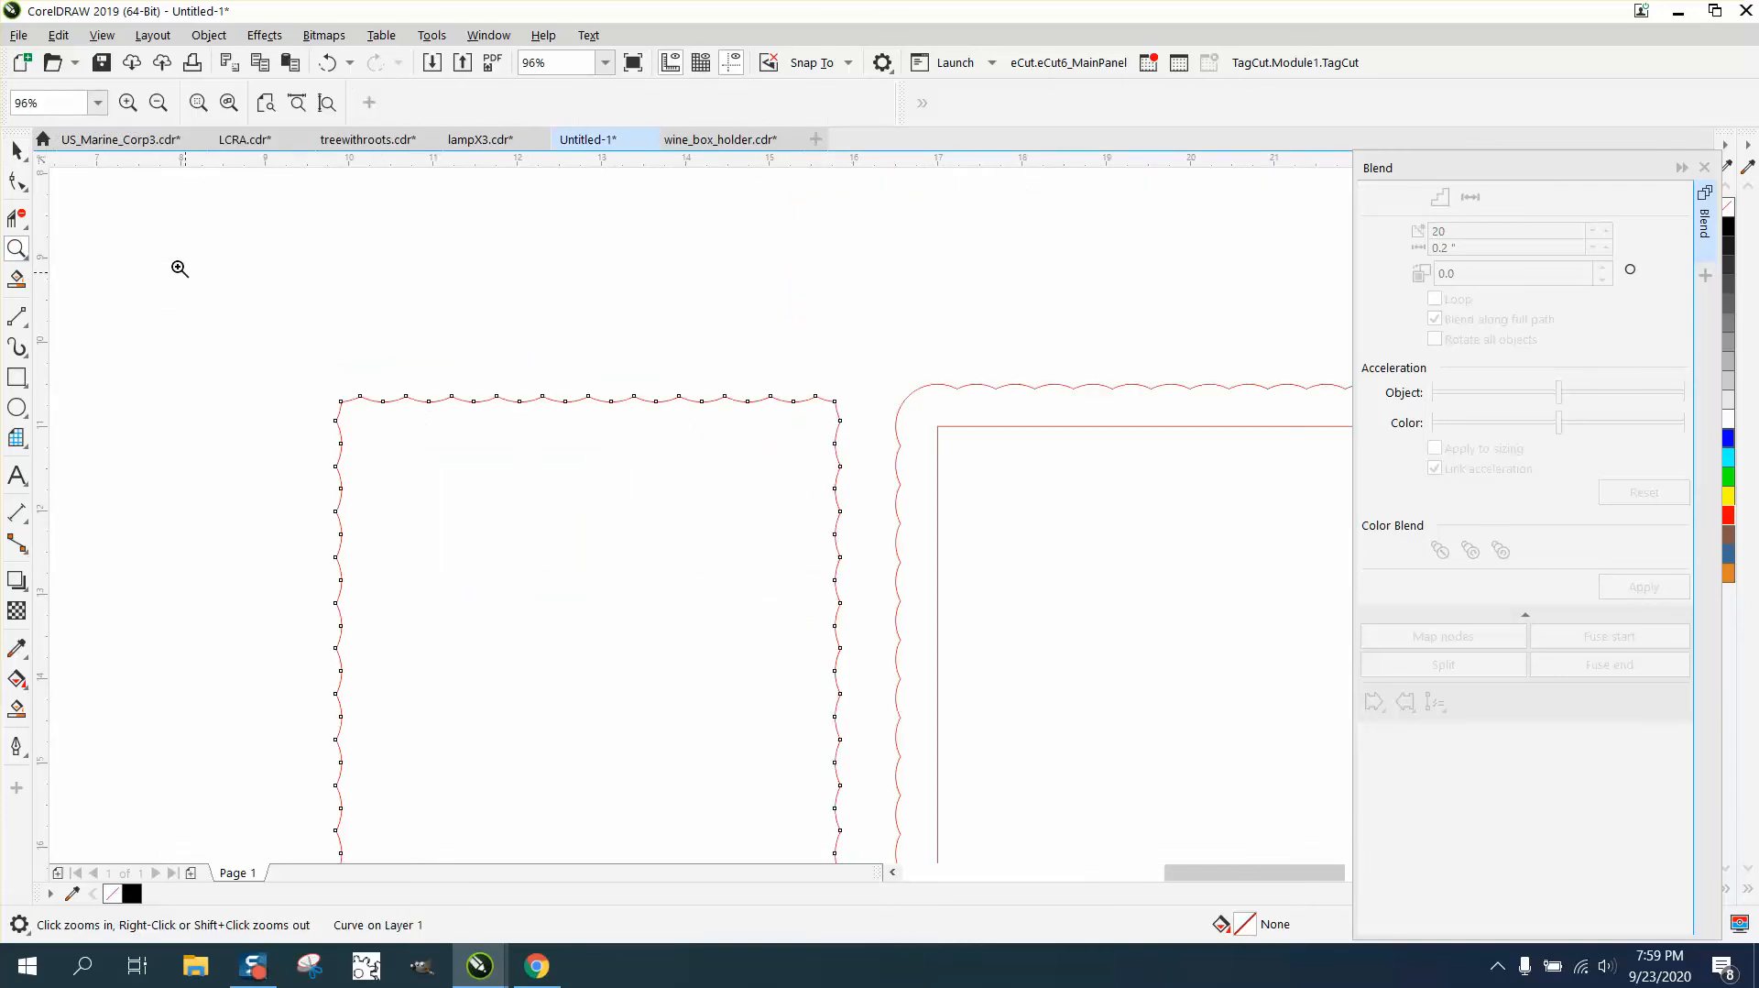
click(16, 151)
click(284, 225)
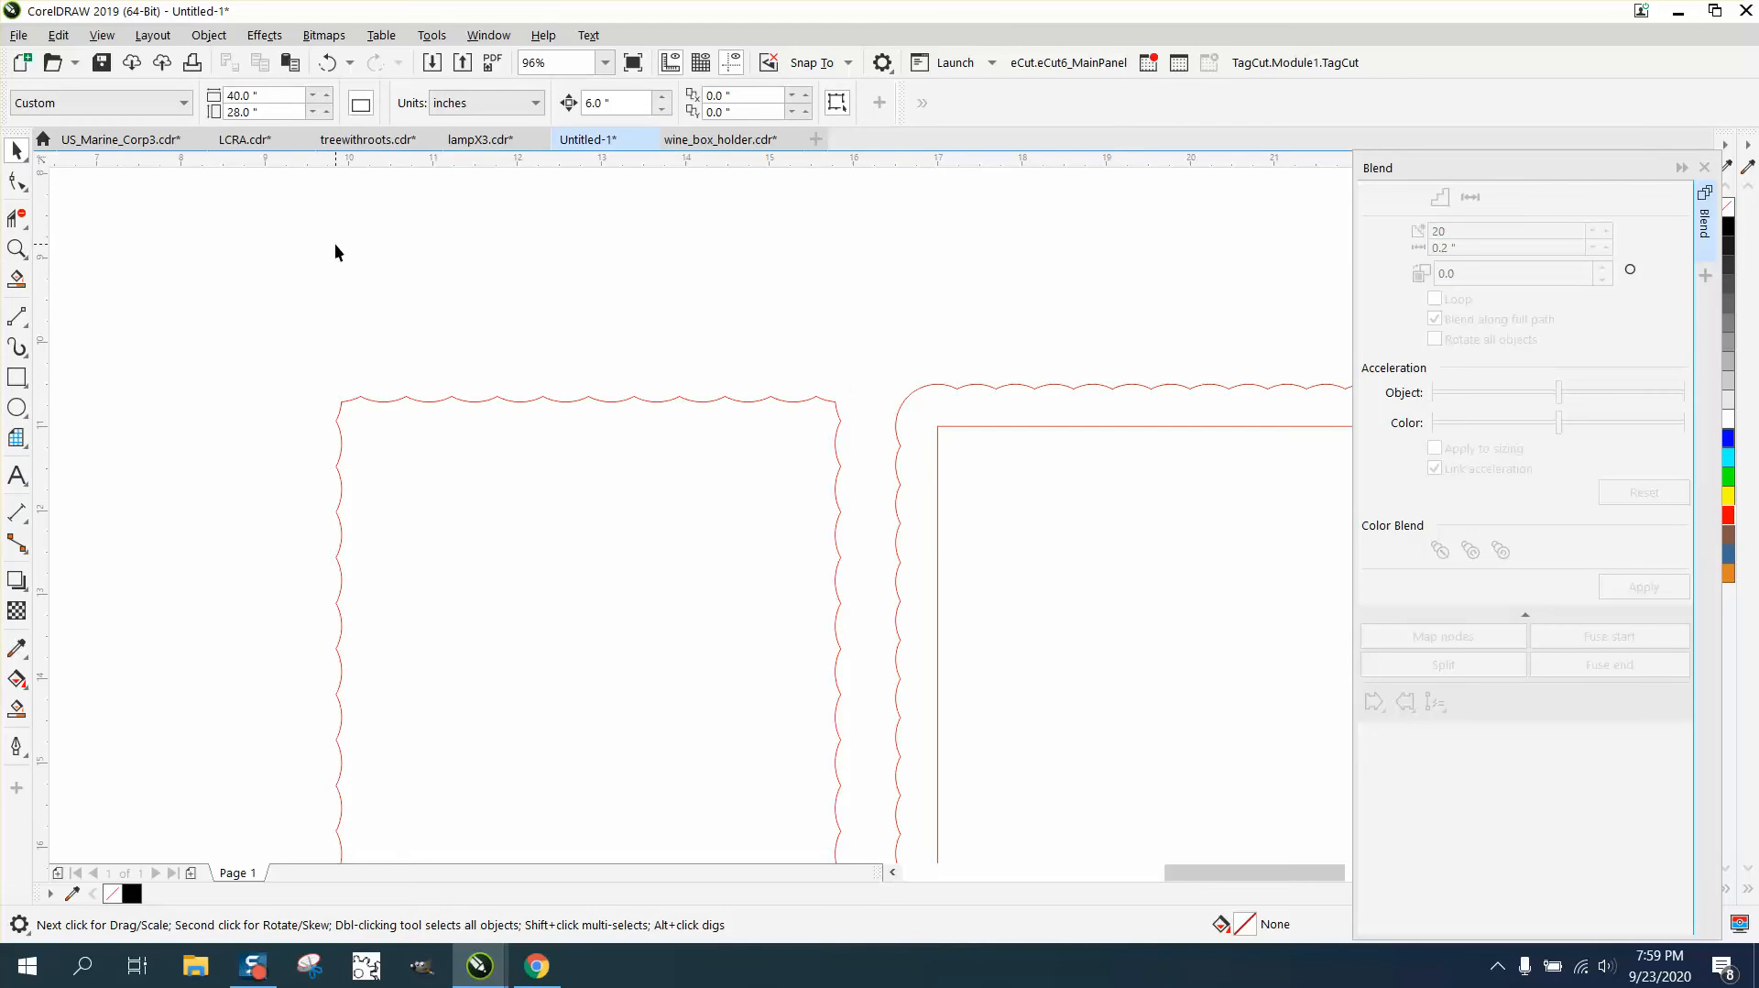
scroll(334, 244, down, 3)
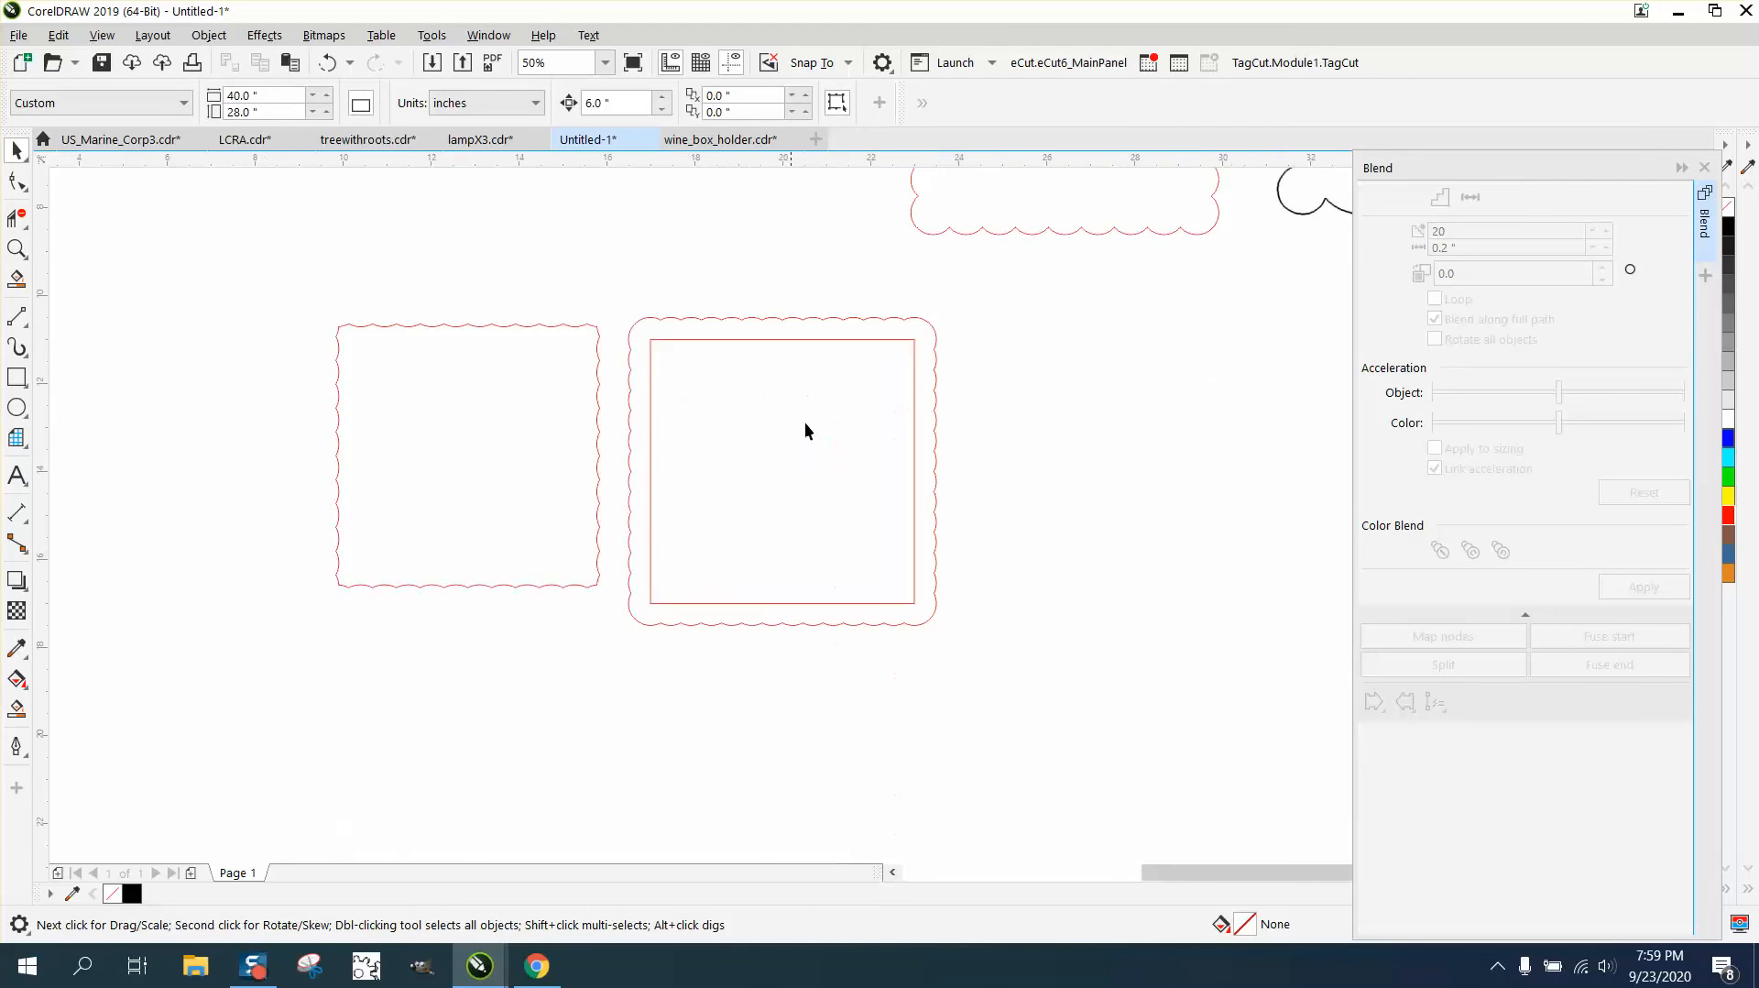
click(822, 342)
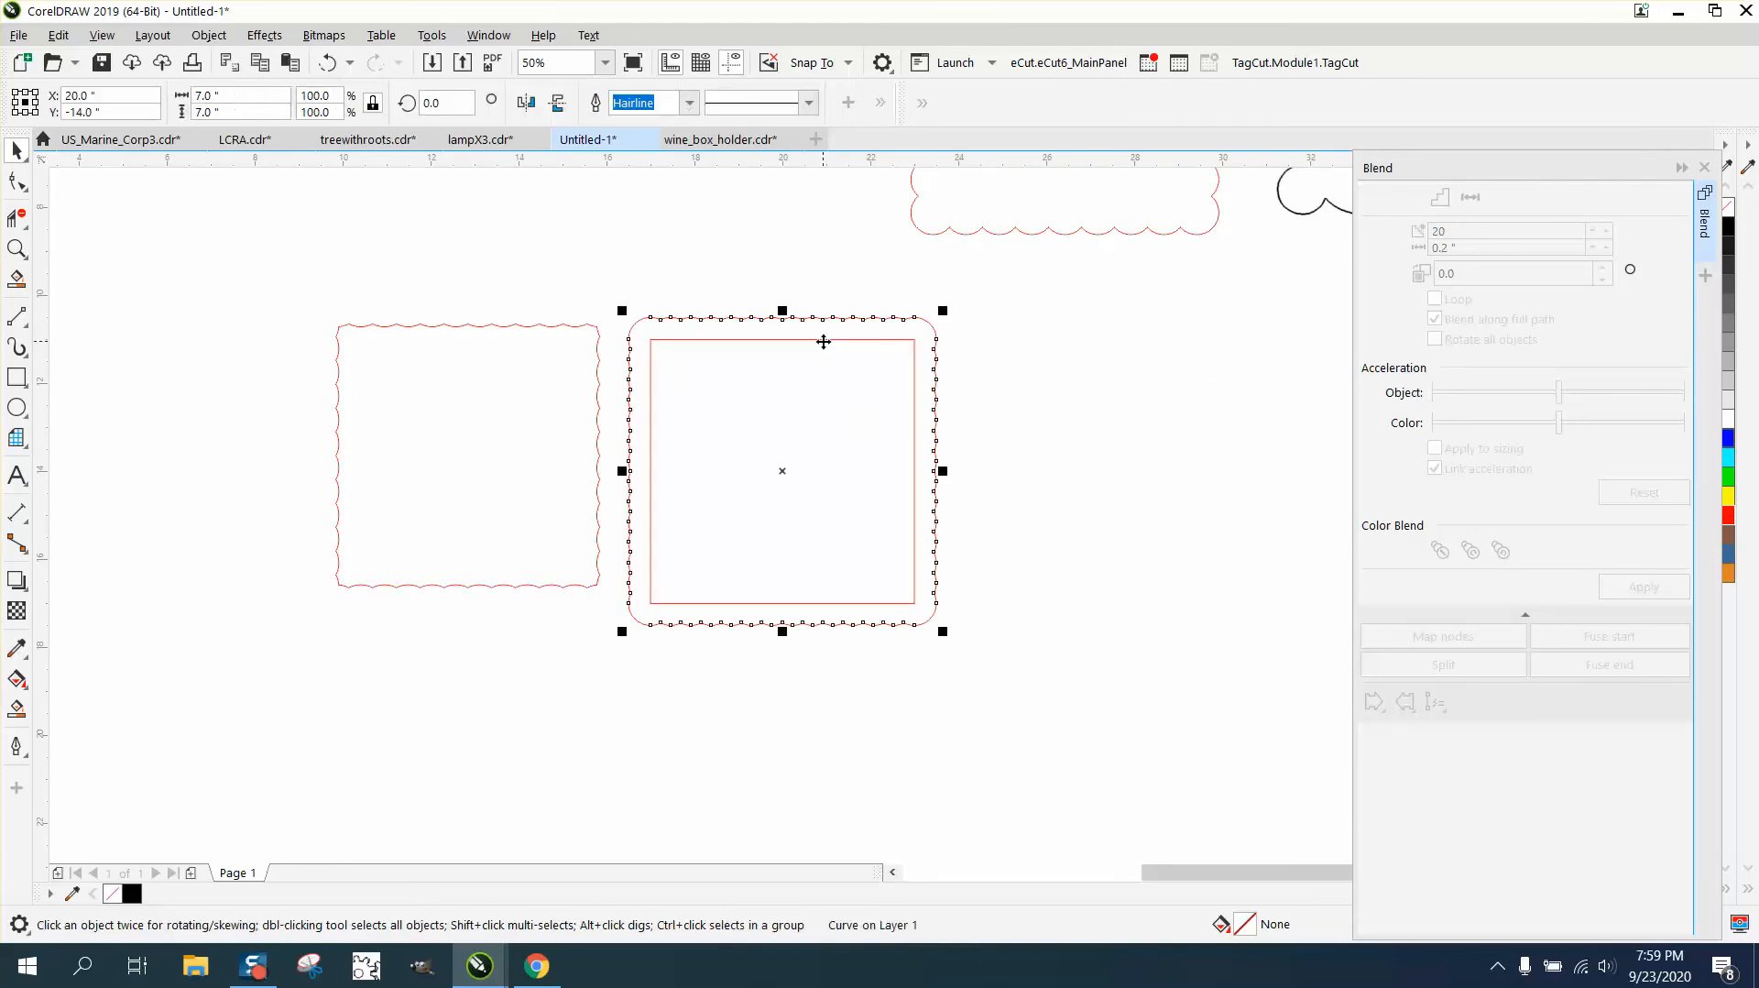
click(976, 360)
drag(910, 361, 1342, 397)
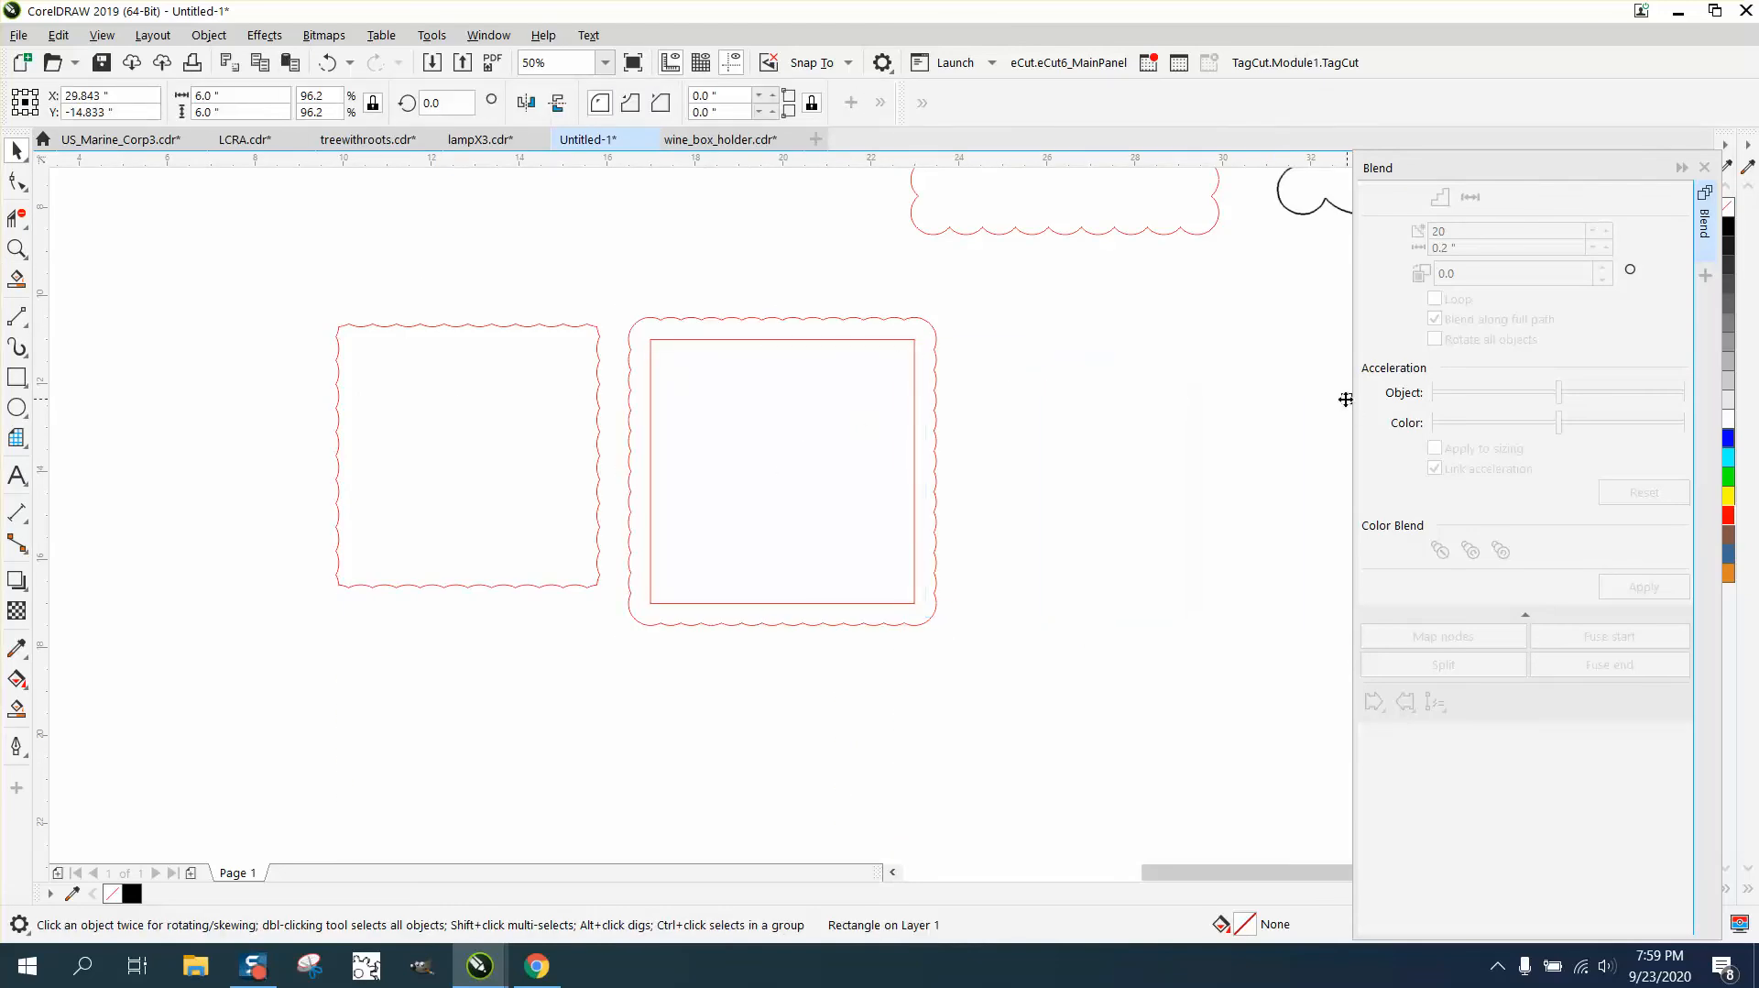
- Center the 6-inch scalloped outline on the page inside the outer one and check how their corners line up
click(548, 408)
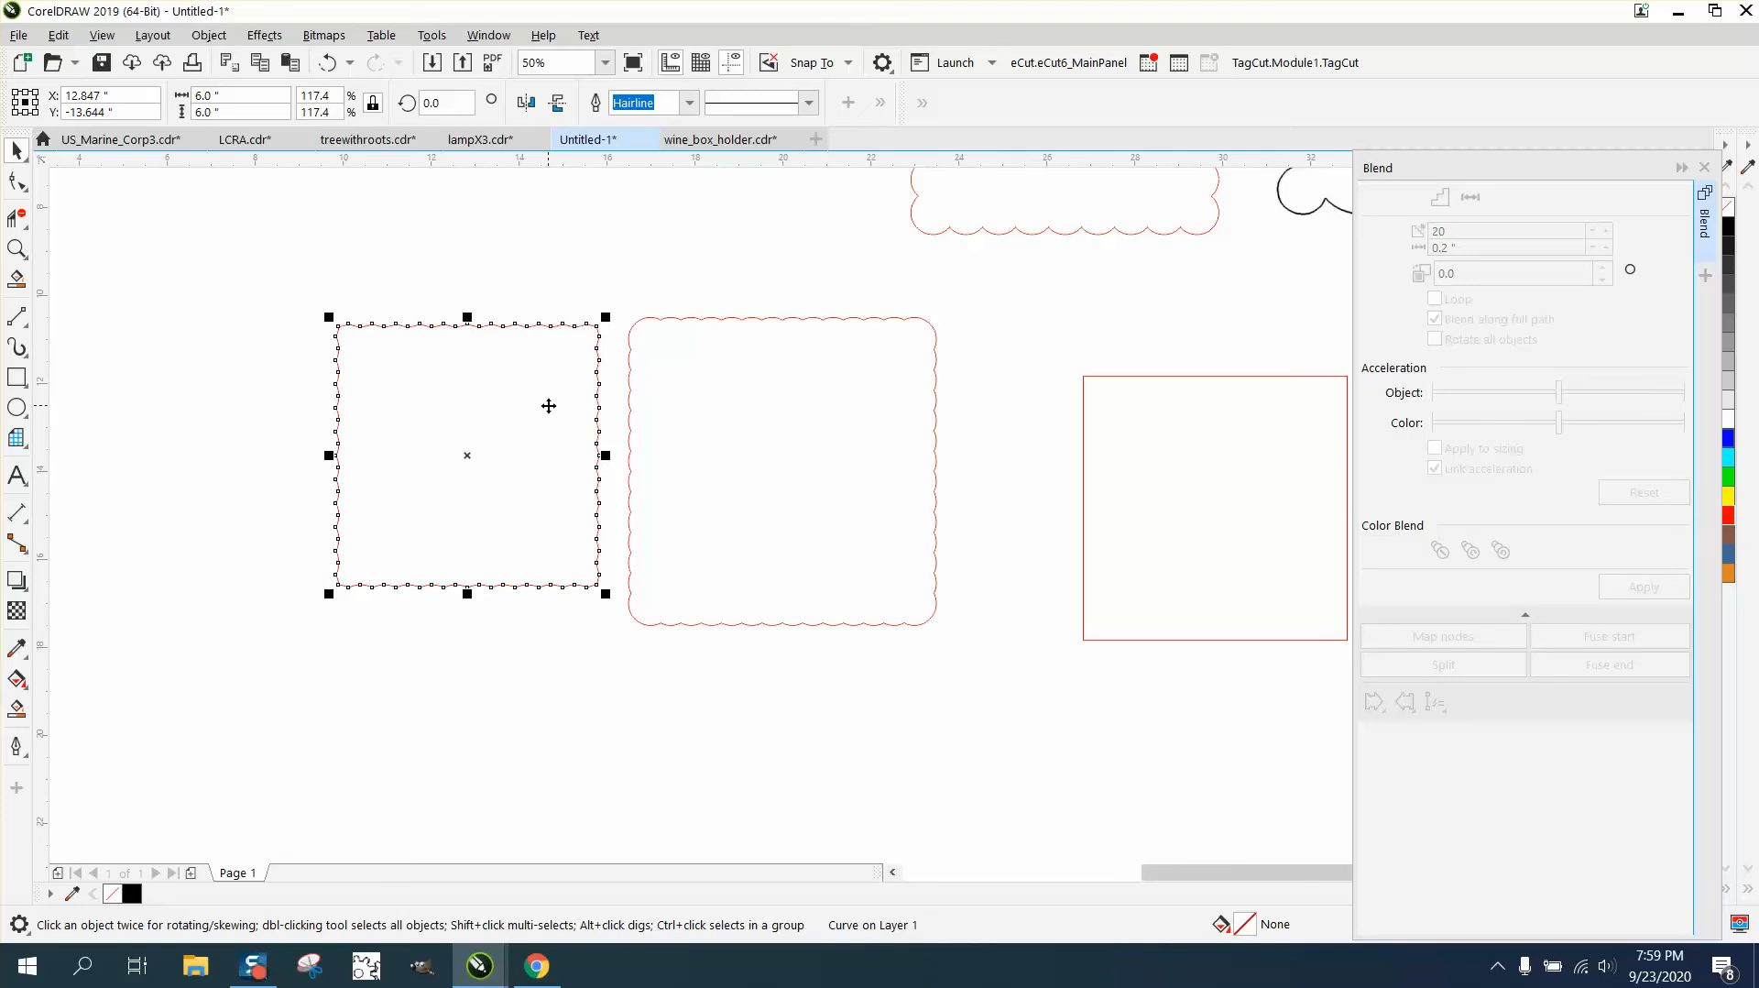
key(p)
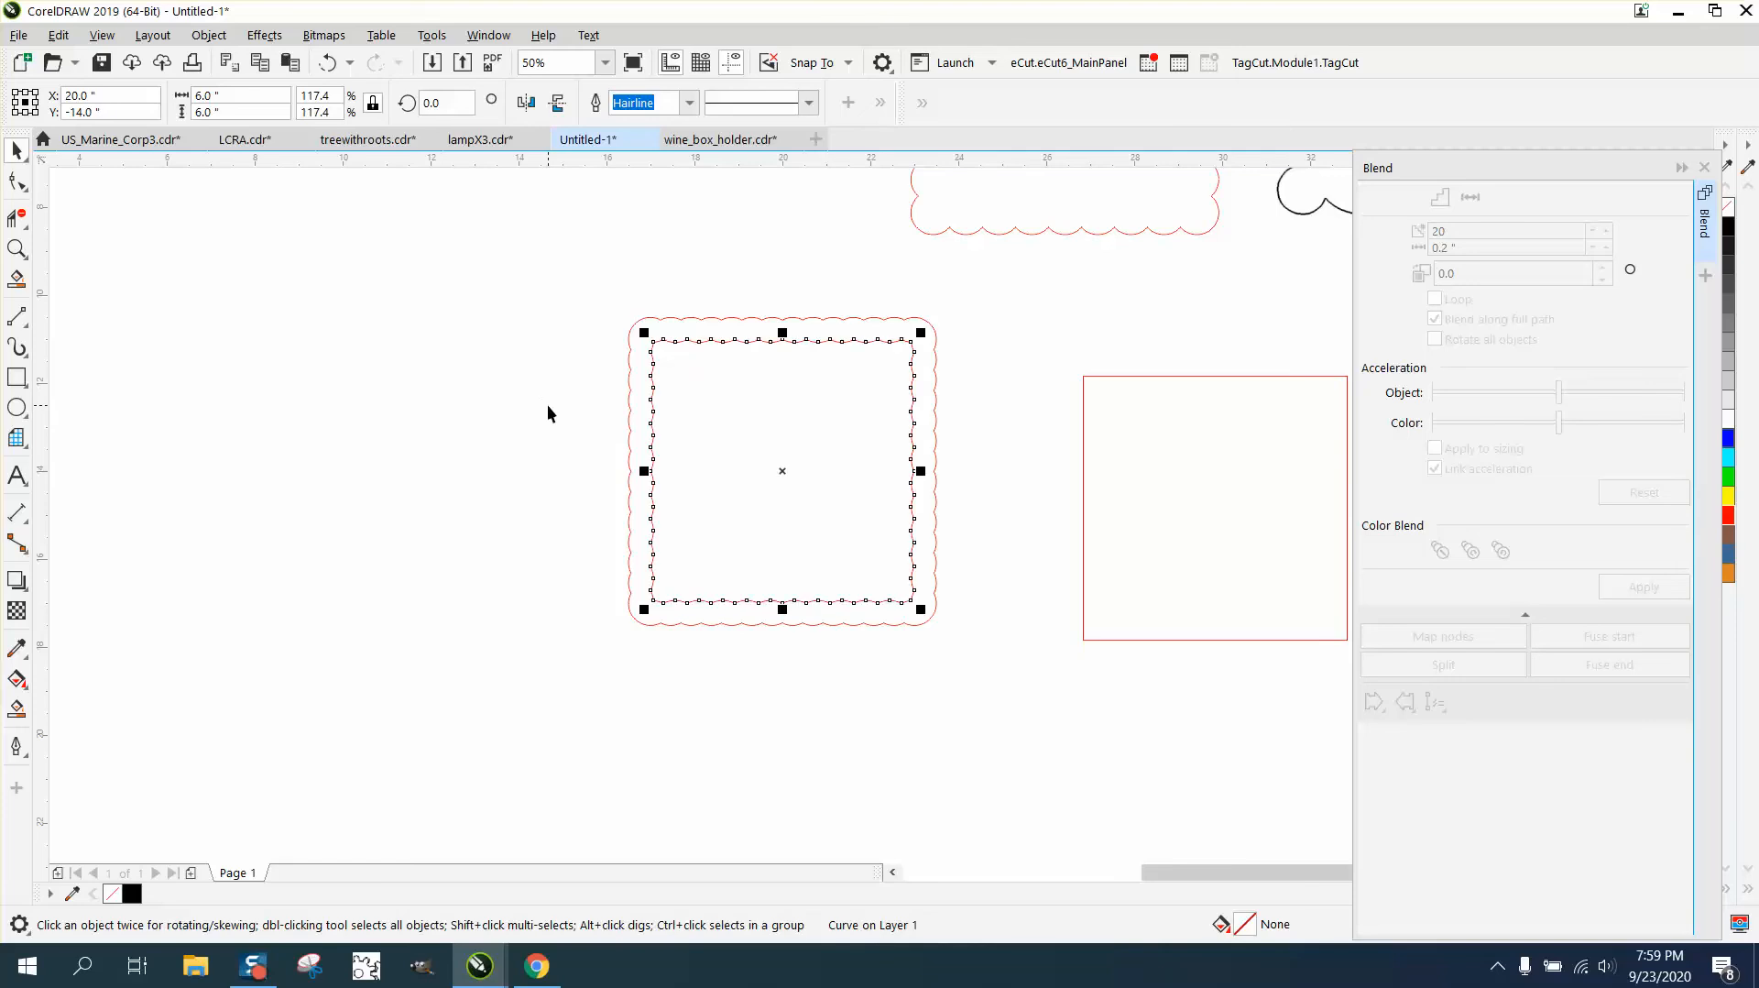
click(17, 251)
drag(609, 323, 969, 412)
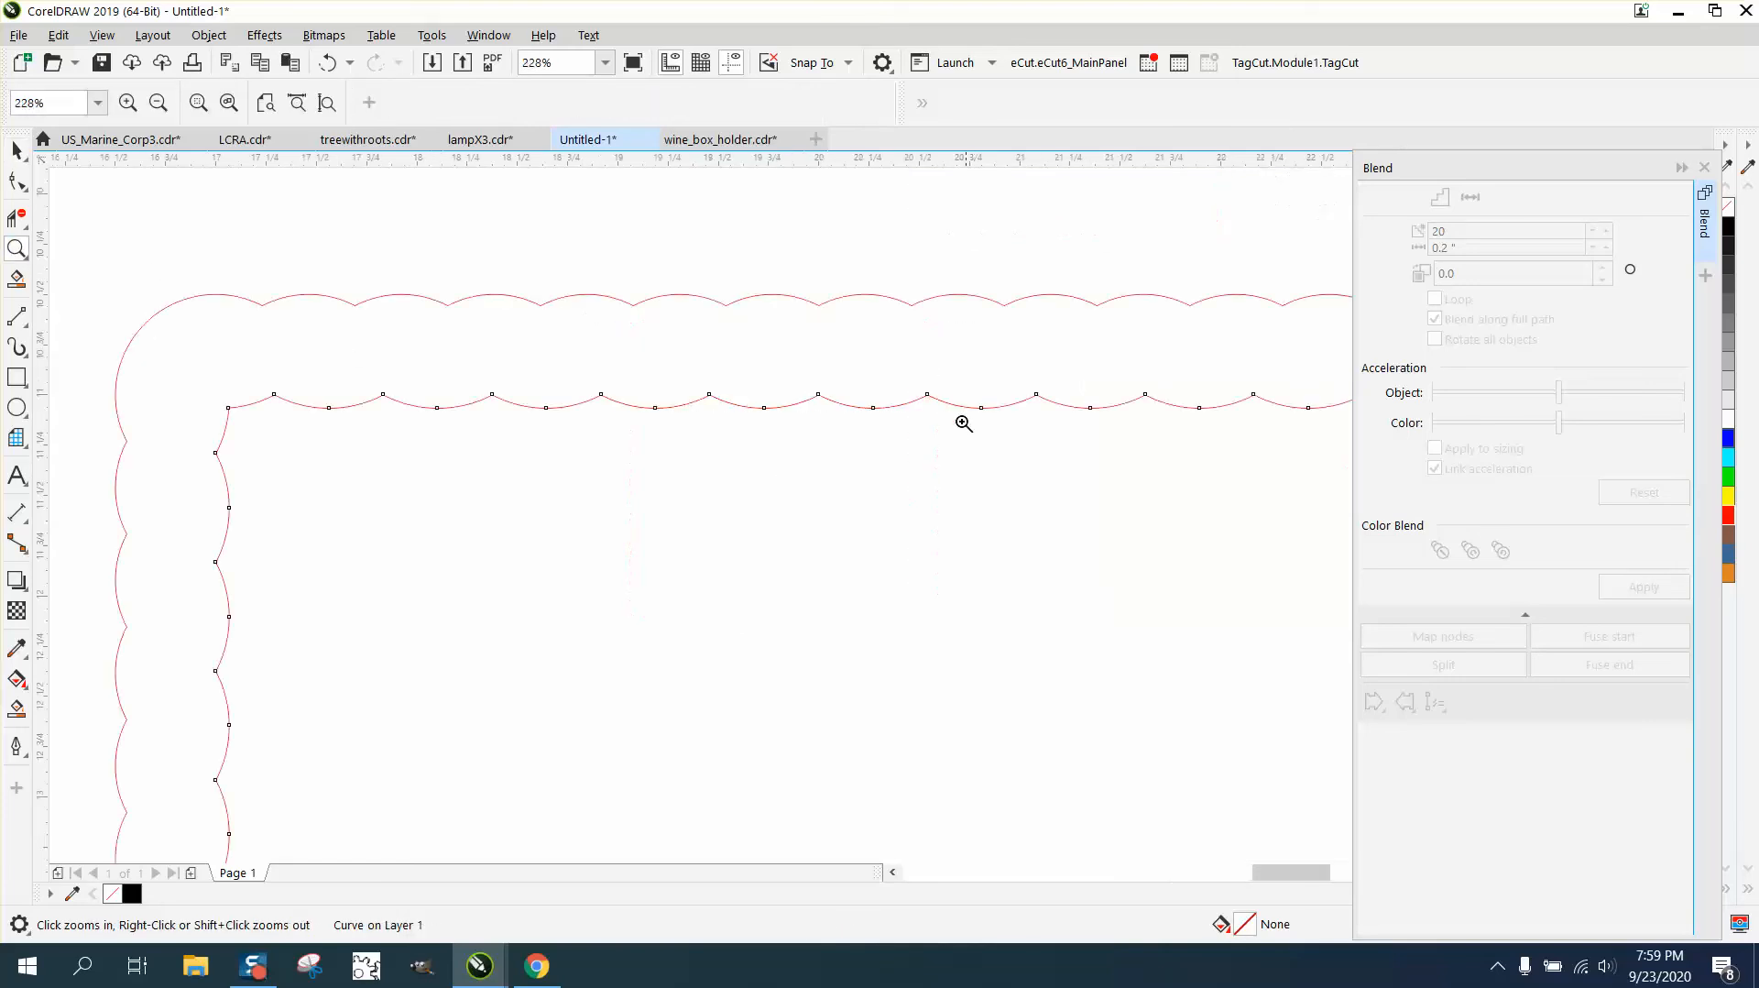
right_click(308, 467)
right_click(303, 463)
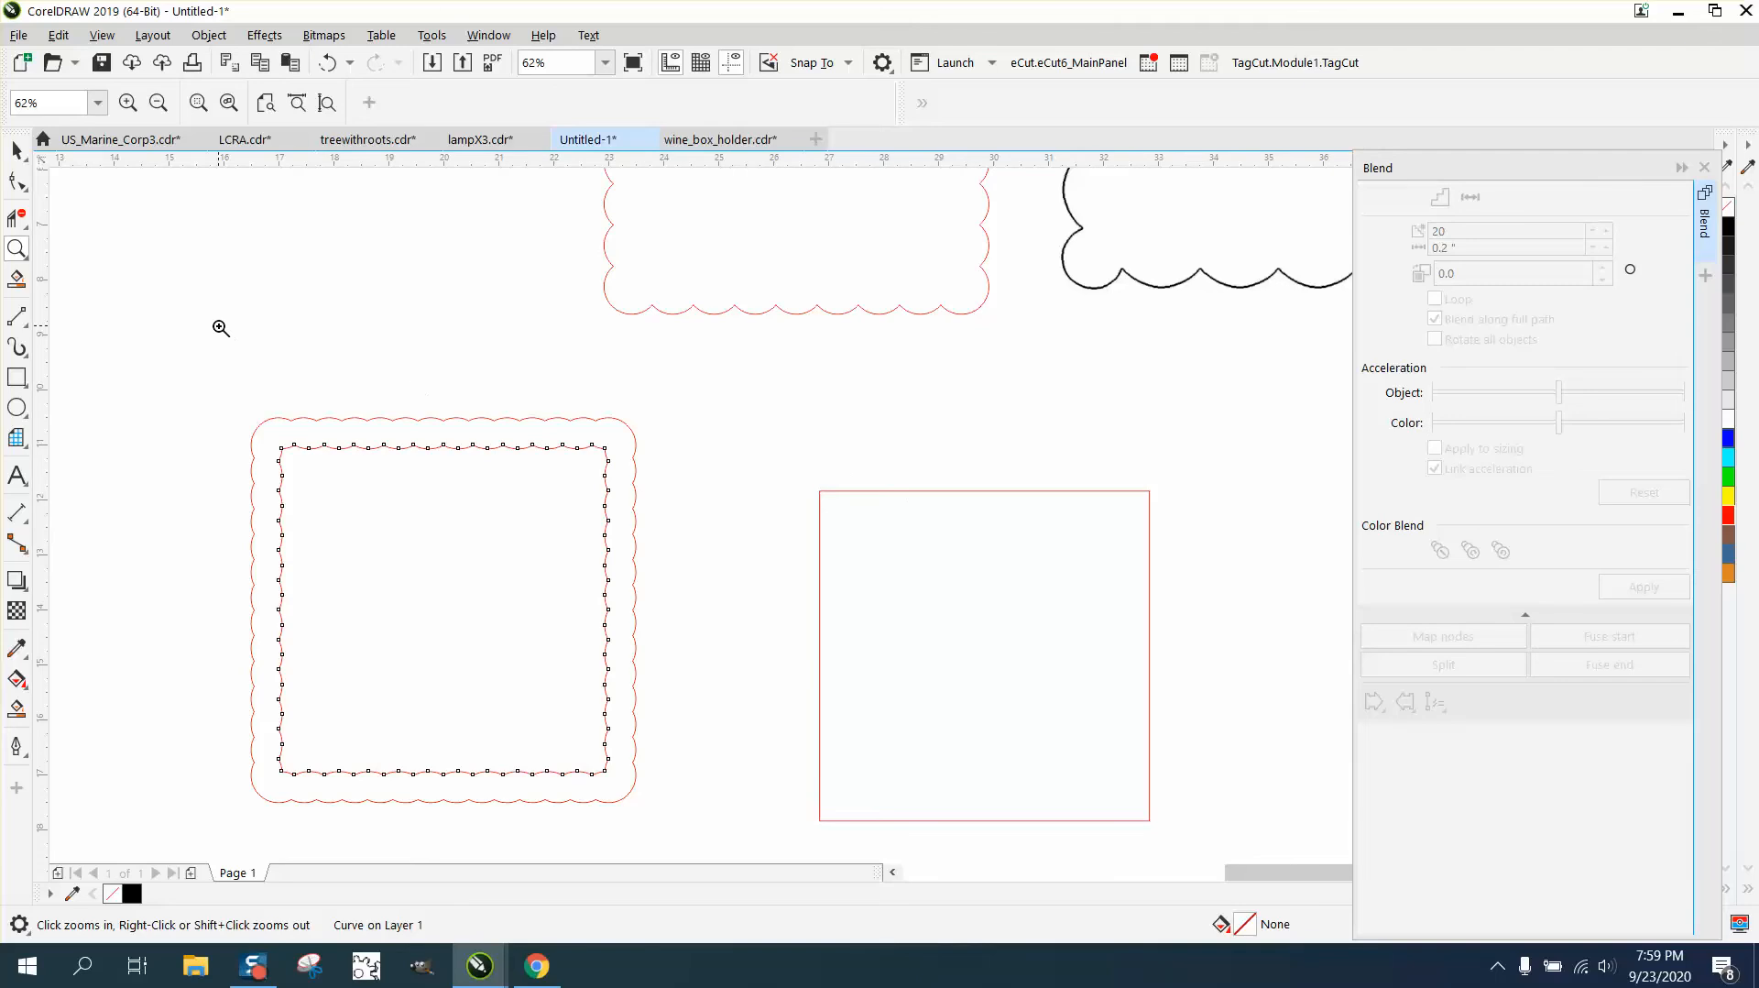
- Undo the border edits step by step back to the two separate circles above the plain square
click(326, 62)
click(327, 63)
click(327, 63)
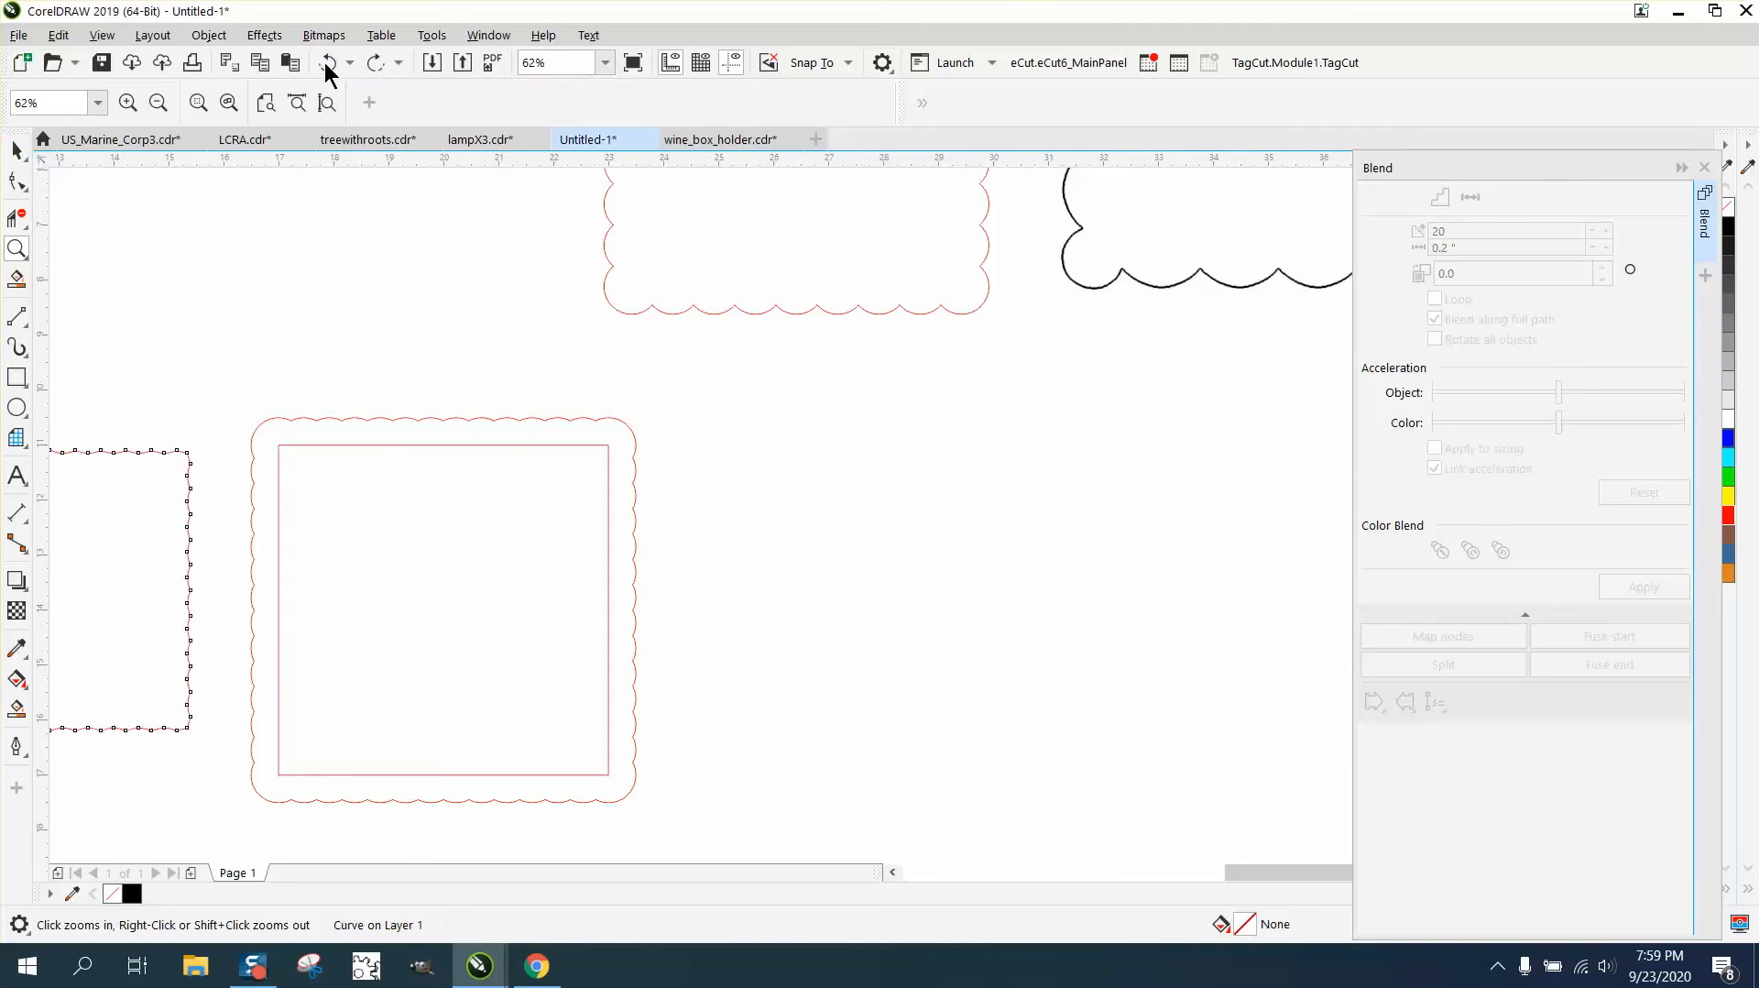
click(326, 63)
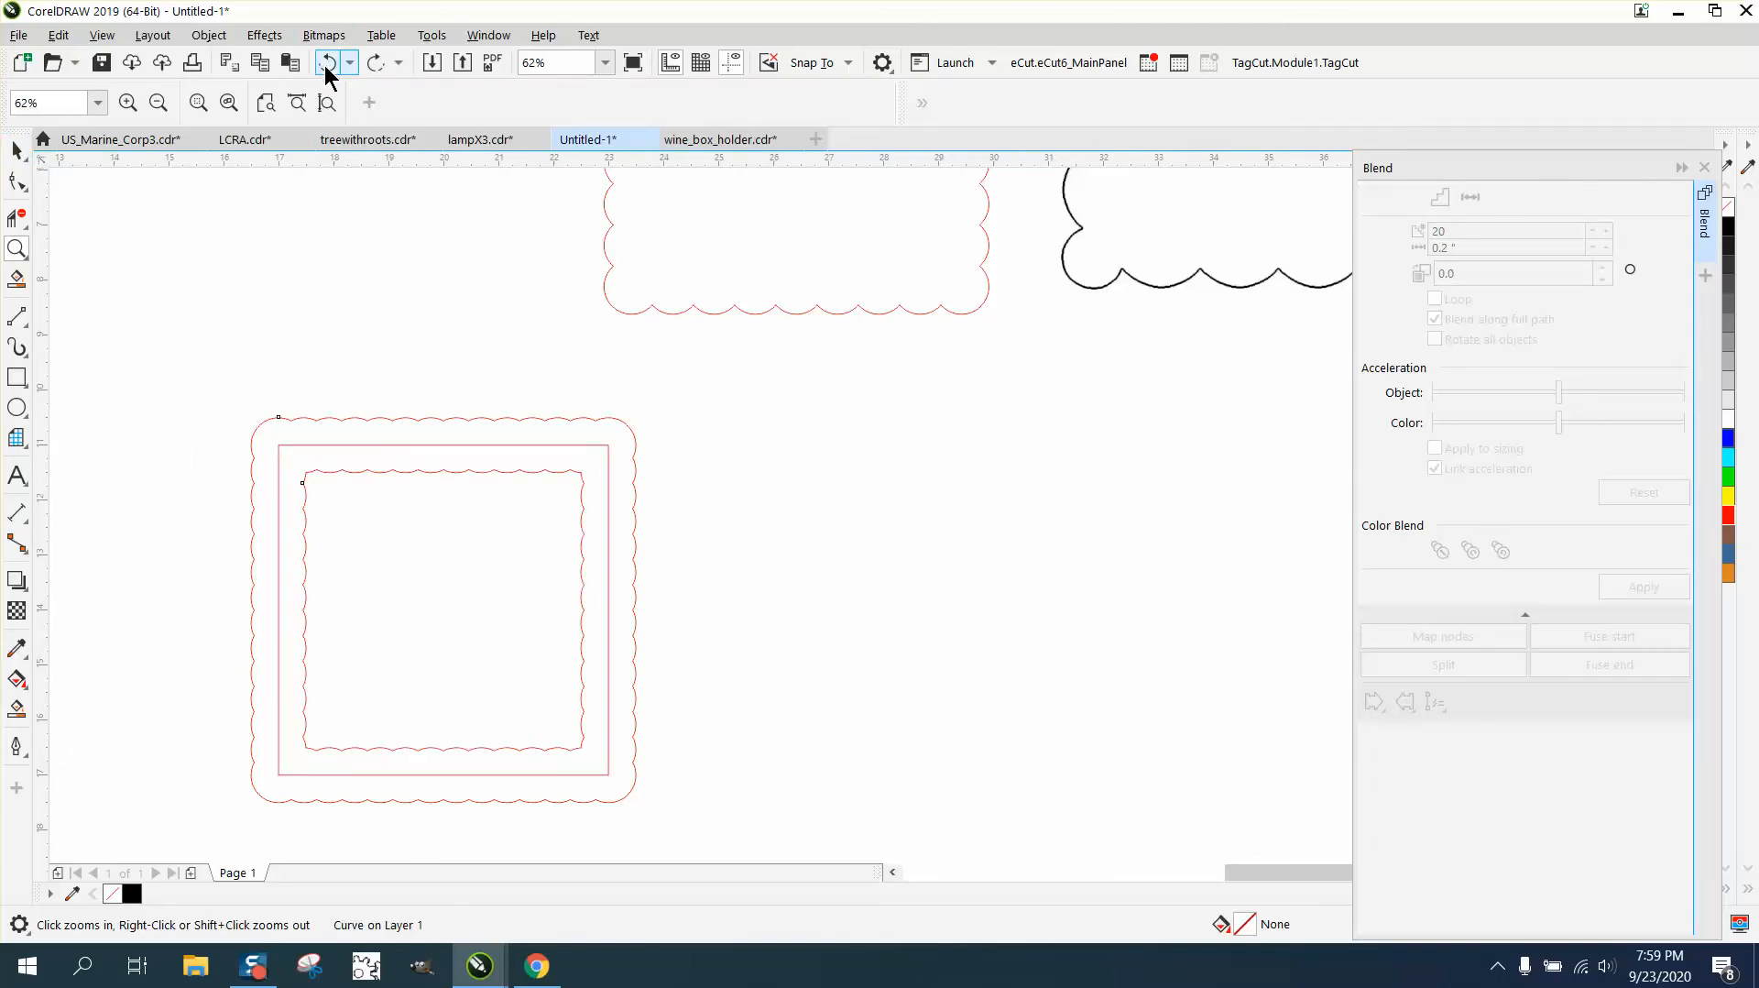
click(325, 65)
click(325, 65)
click(325, 64)
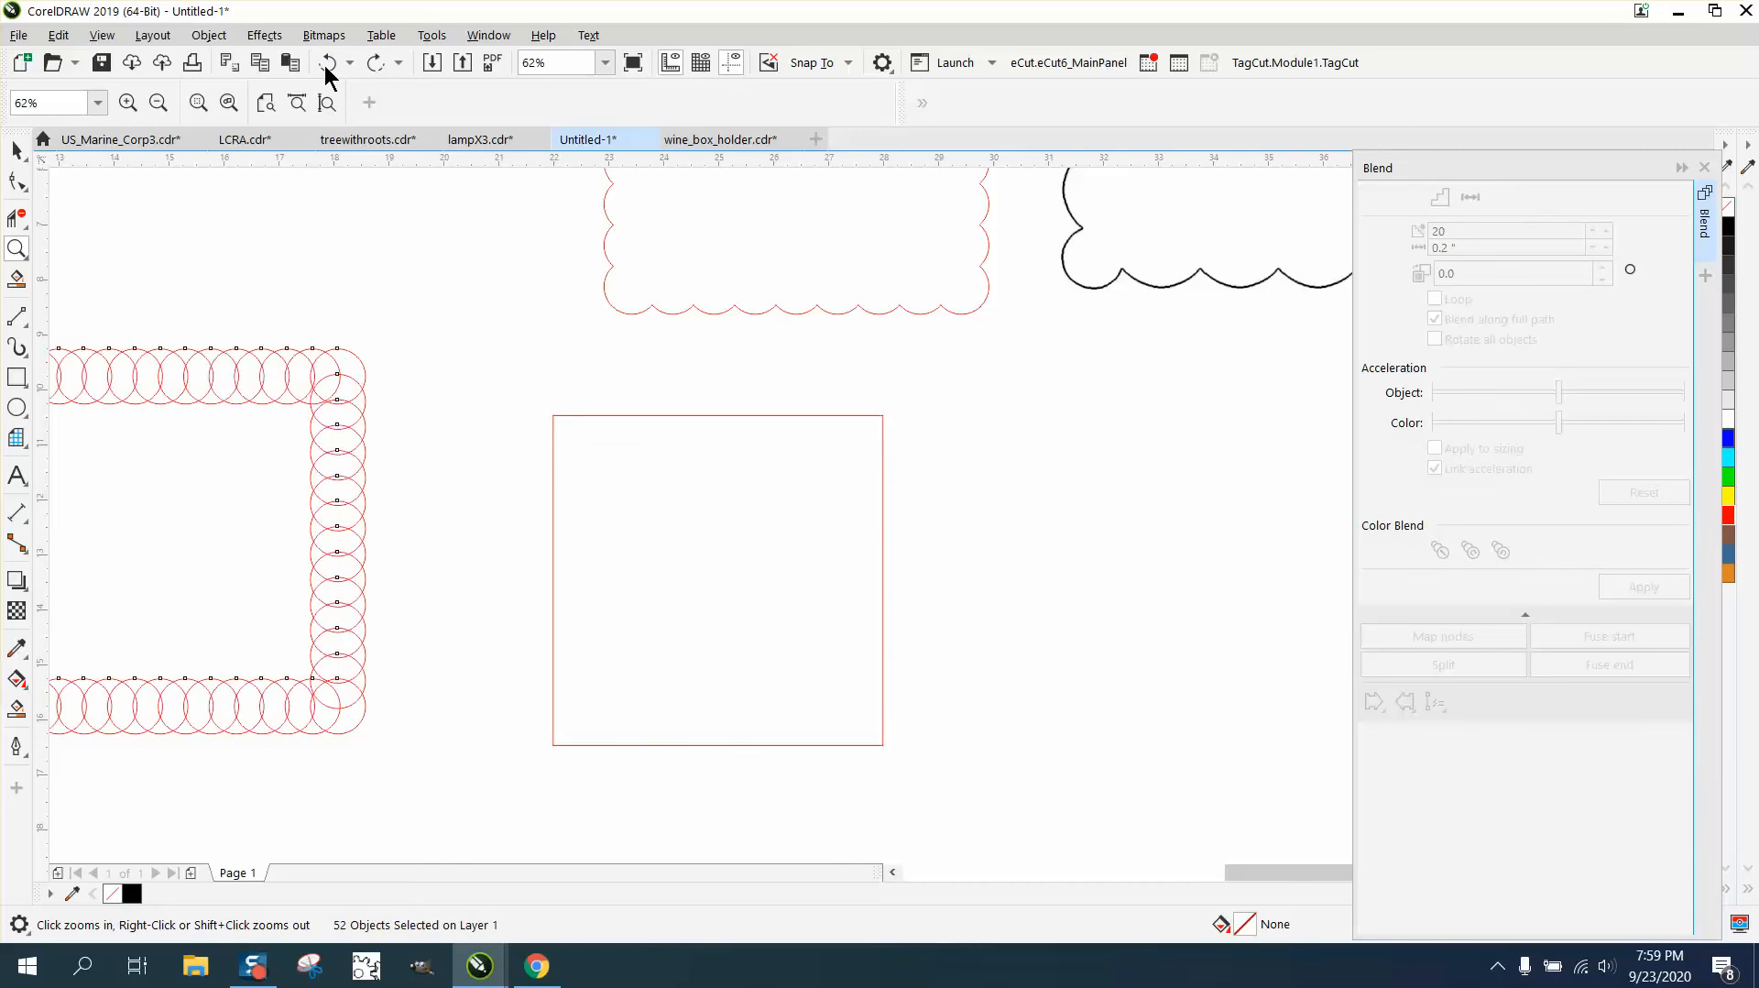
click(325, 64)
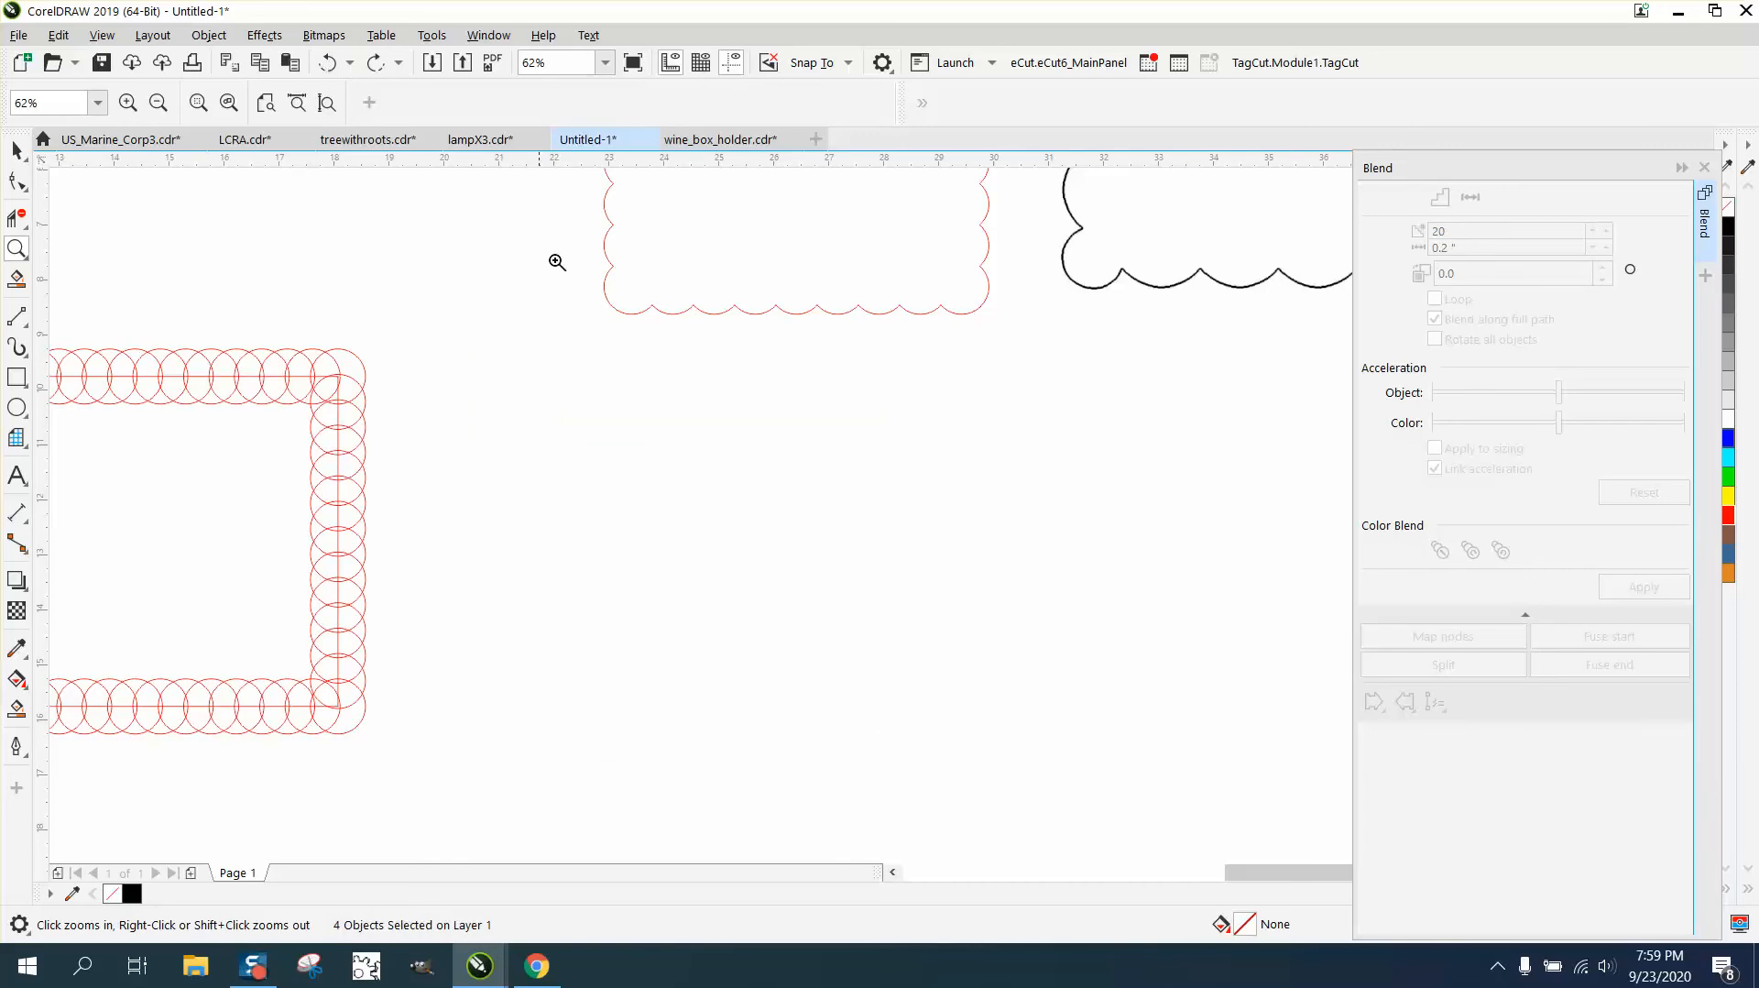
right_click(556, 263)
click(328, 63)
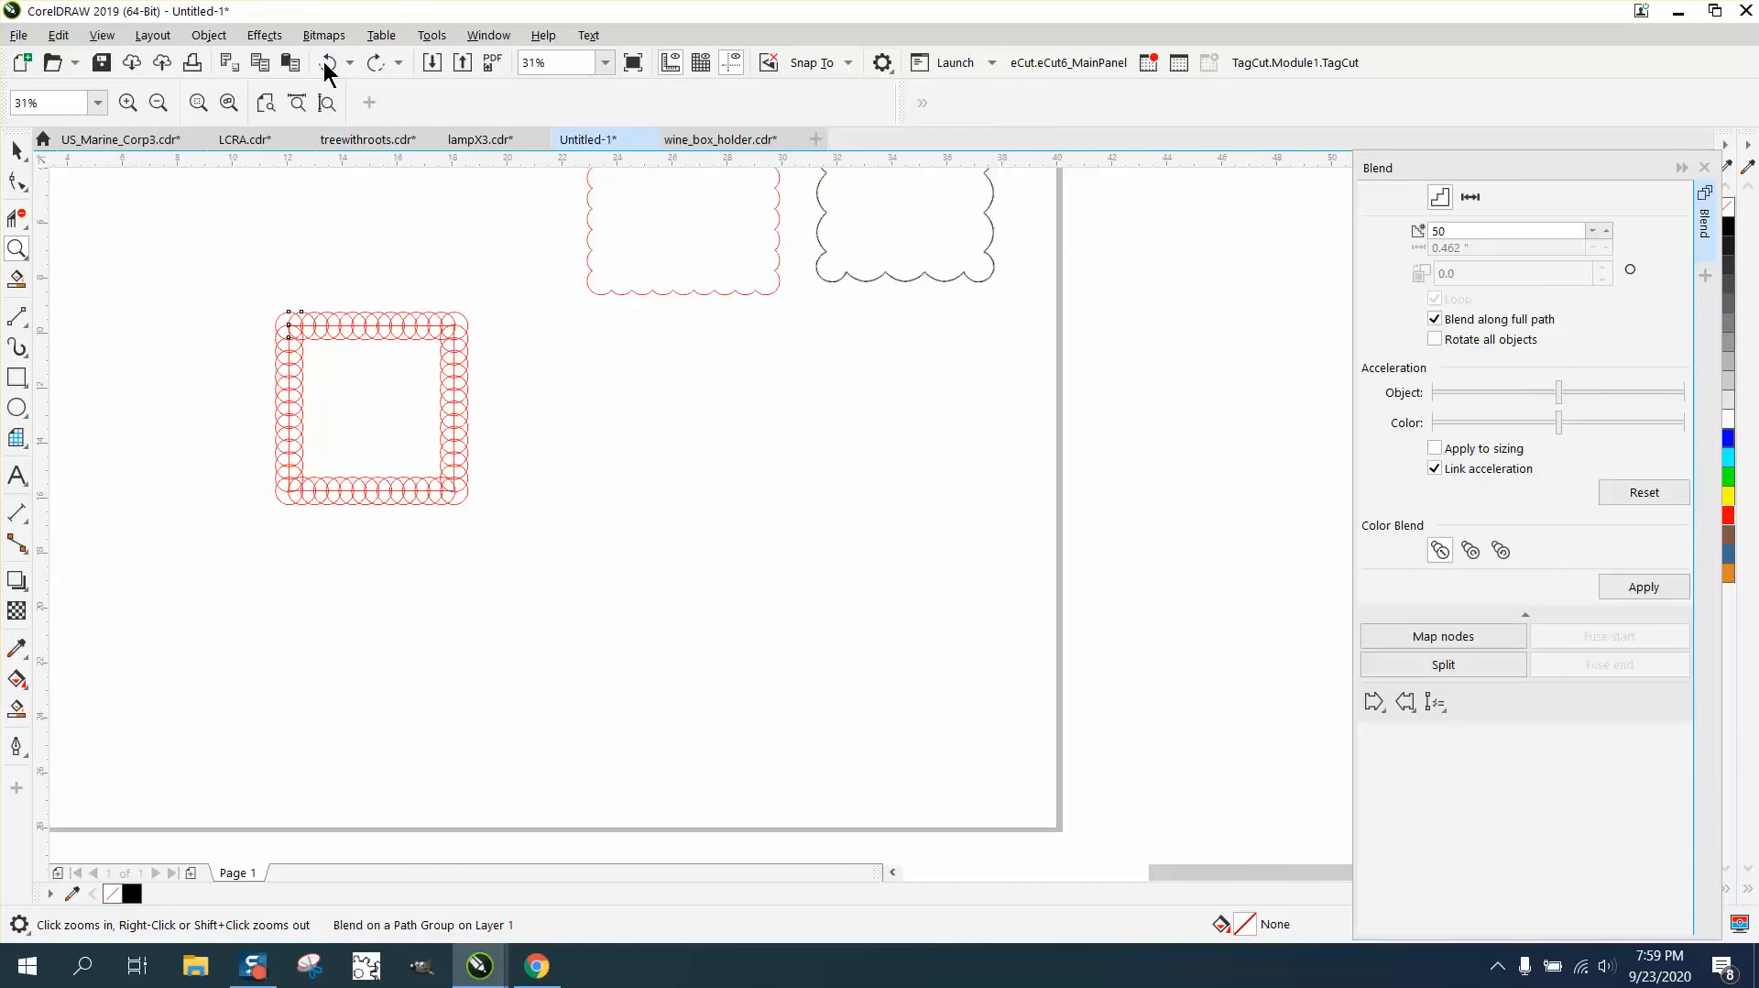
click(325, 64)
click(325, 64)
click(325, 64)
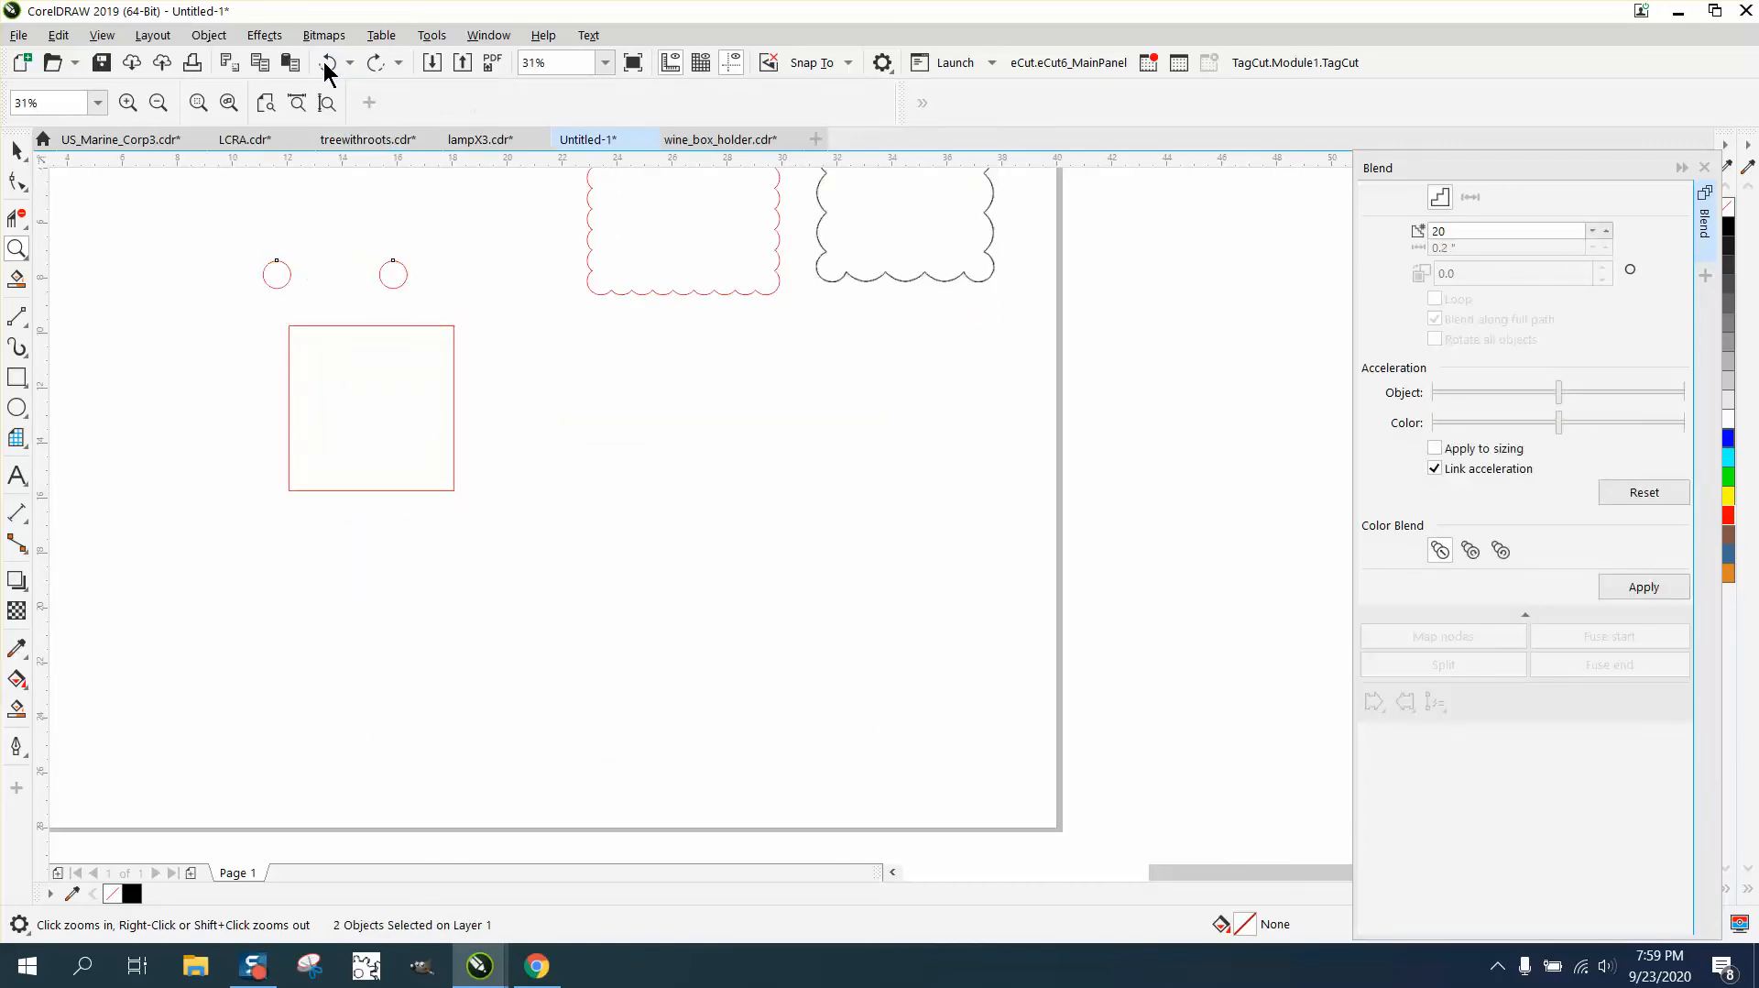
- Blend the two circles using 40 steps
click(1443, 228)
drag(1465, 228, 1388, 237)
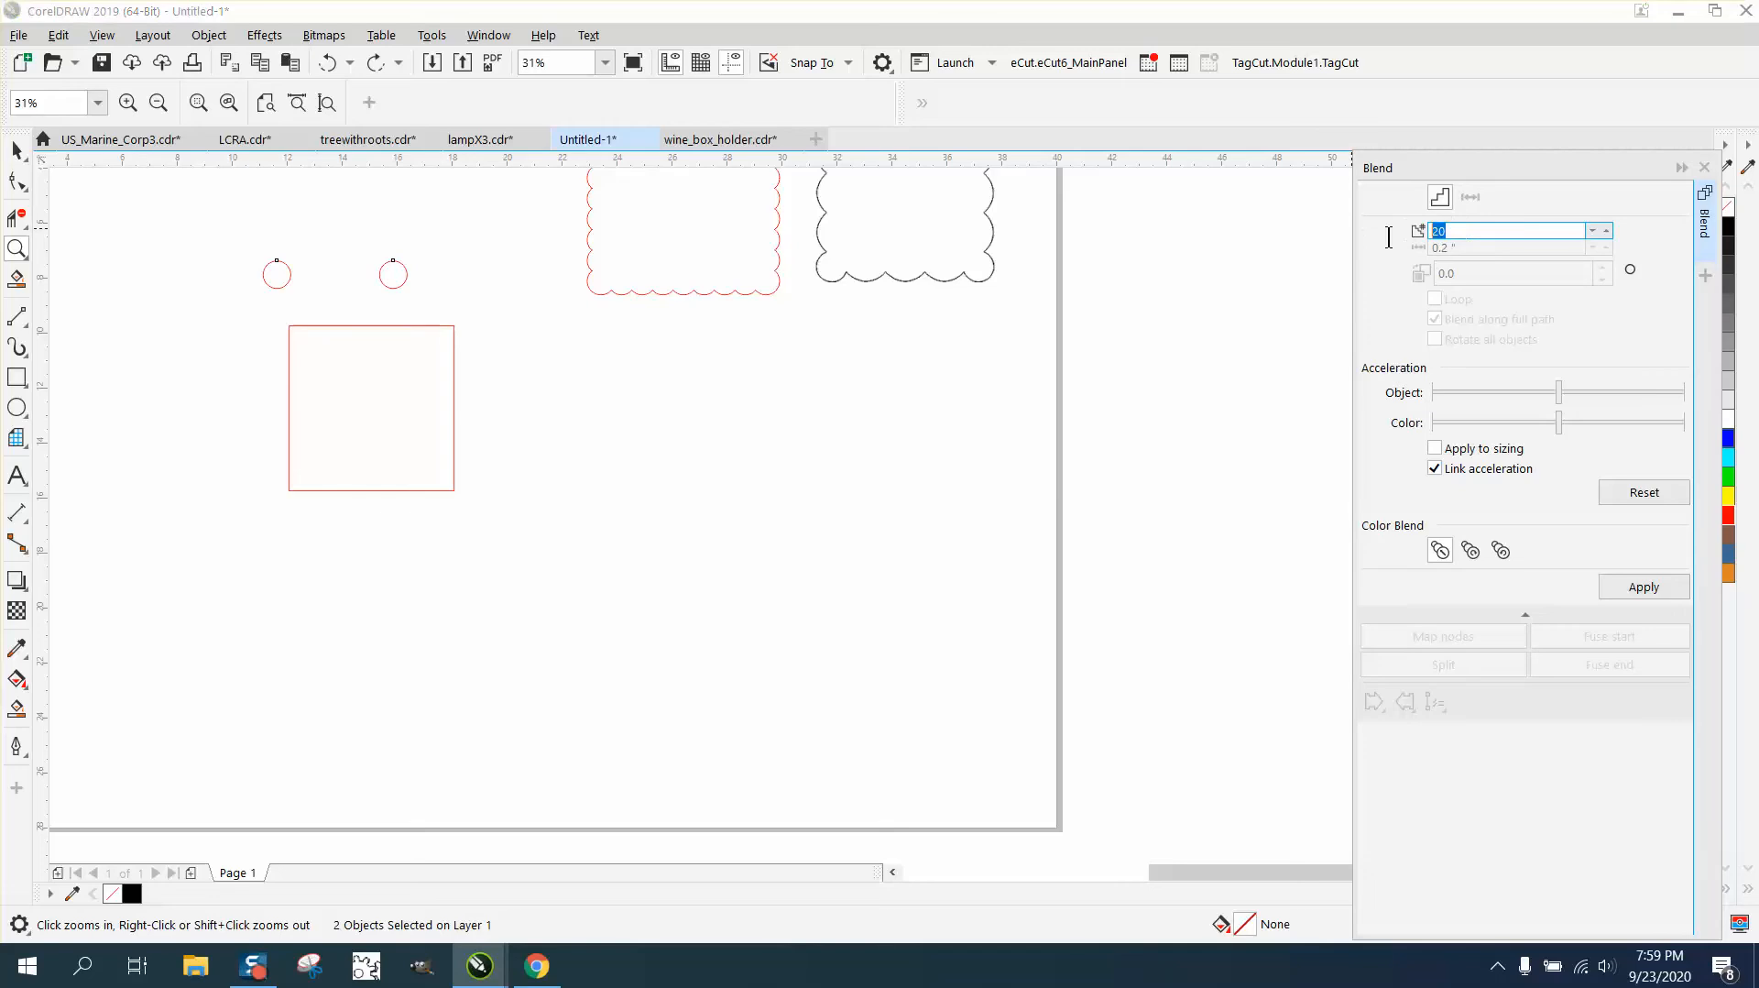
text(40)
click(1642, 587)
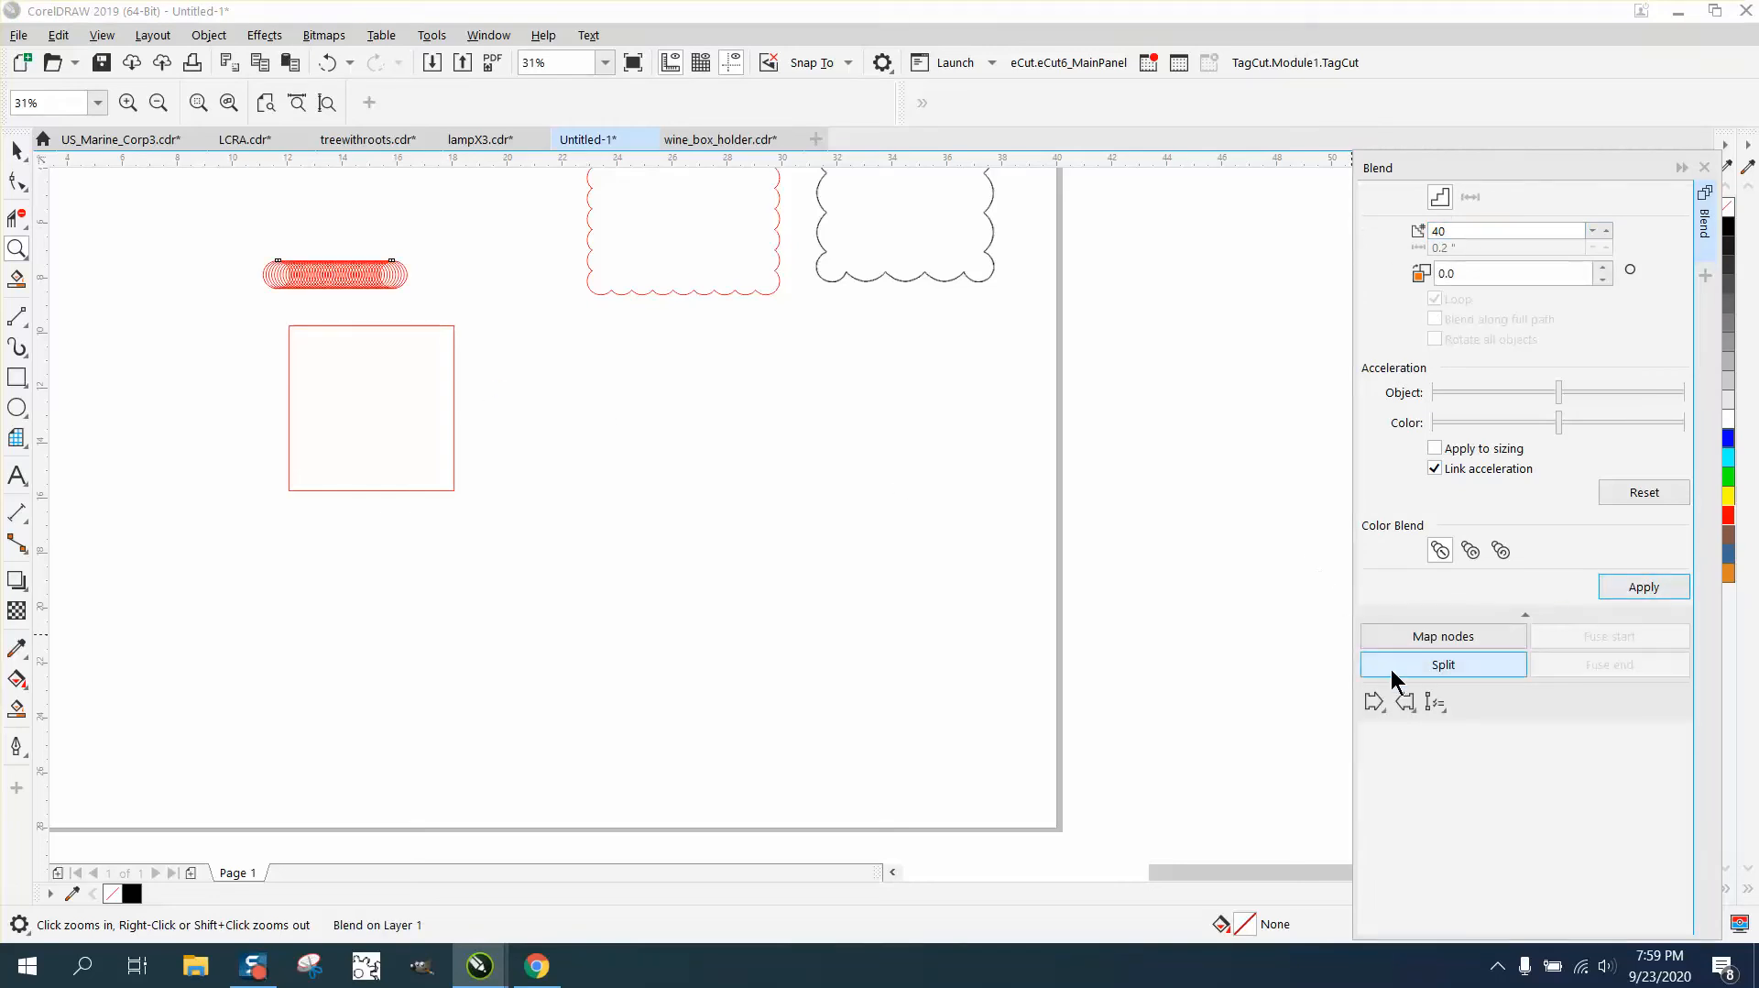
- Attach the circle blend to the square as its new path and distribute it along the full path
click(1435, 702)
click(1466, 730)
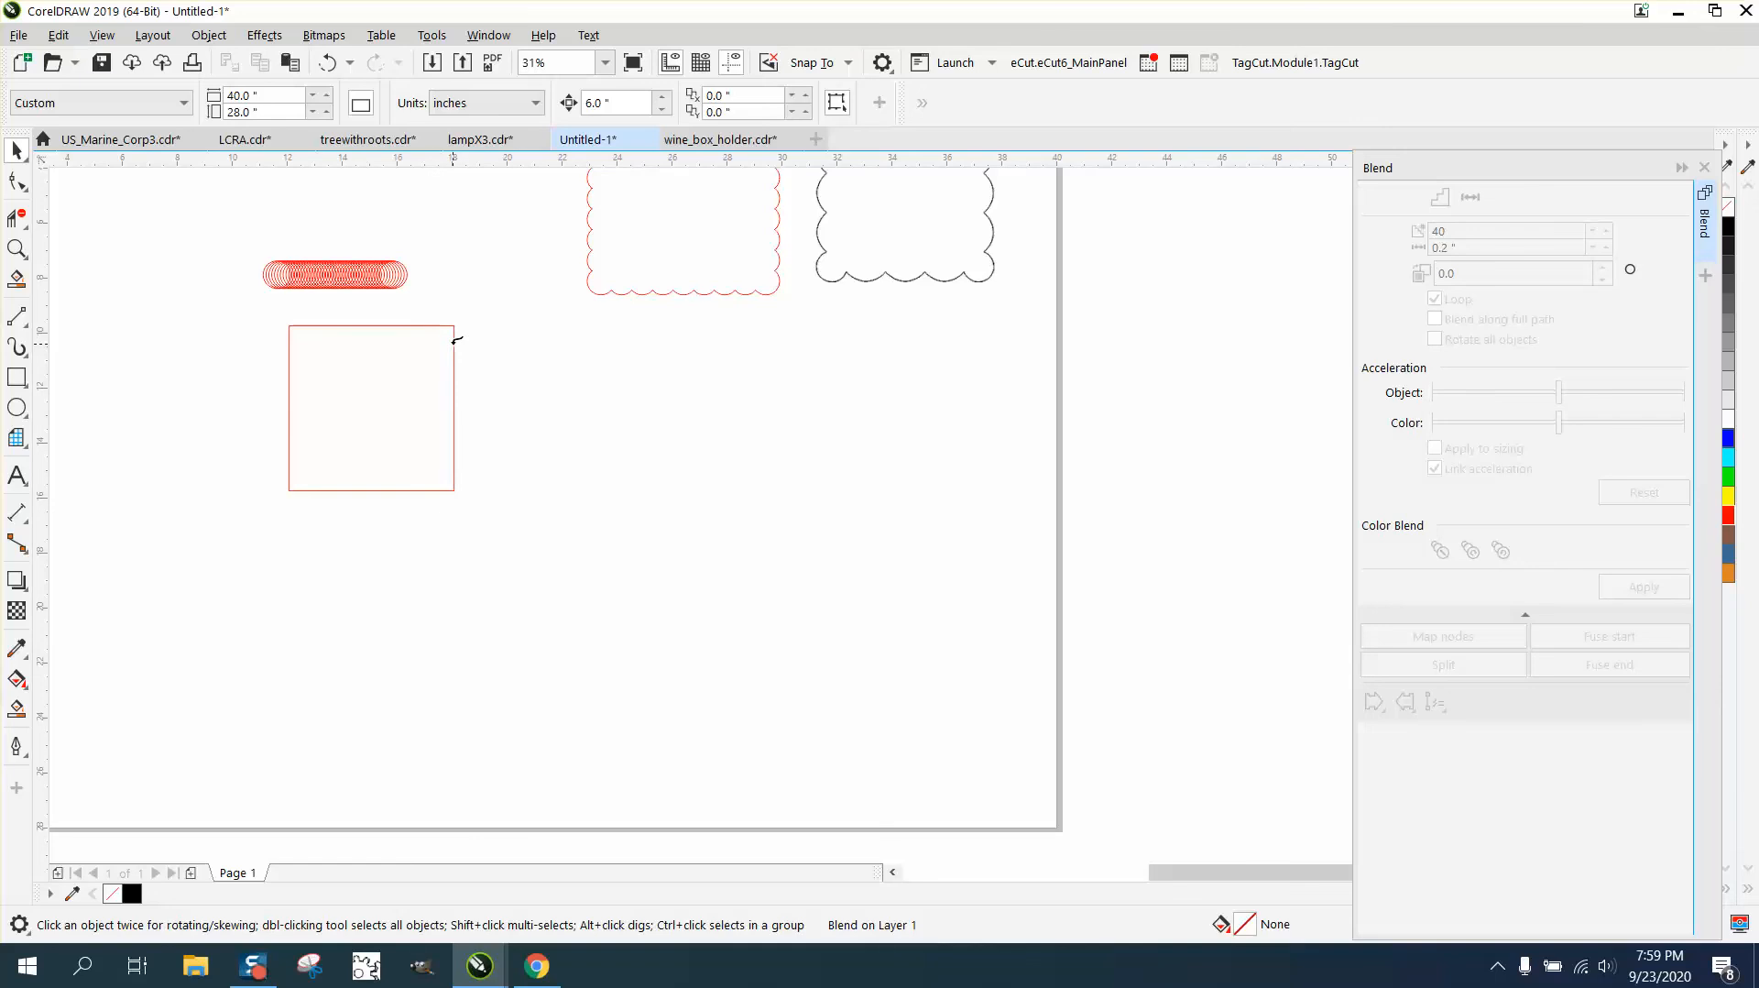
click(456, 341)
click(1448, 320)
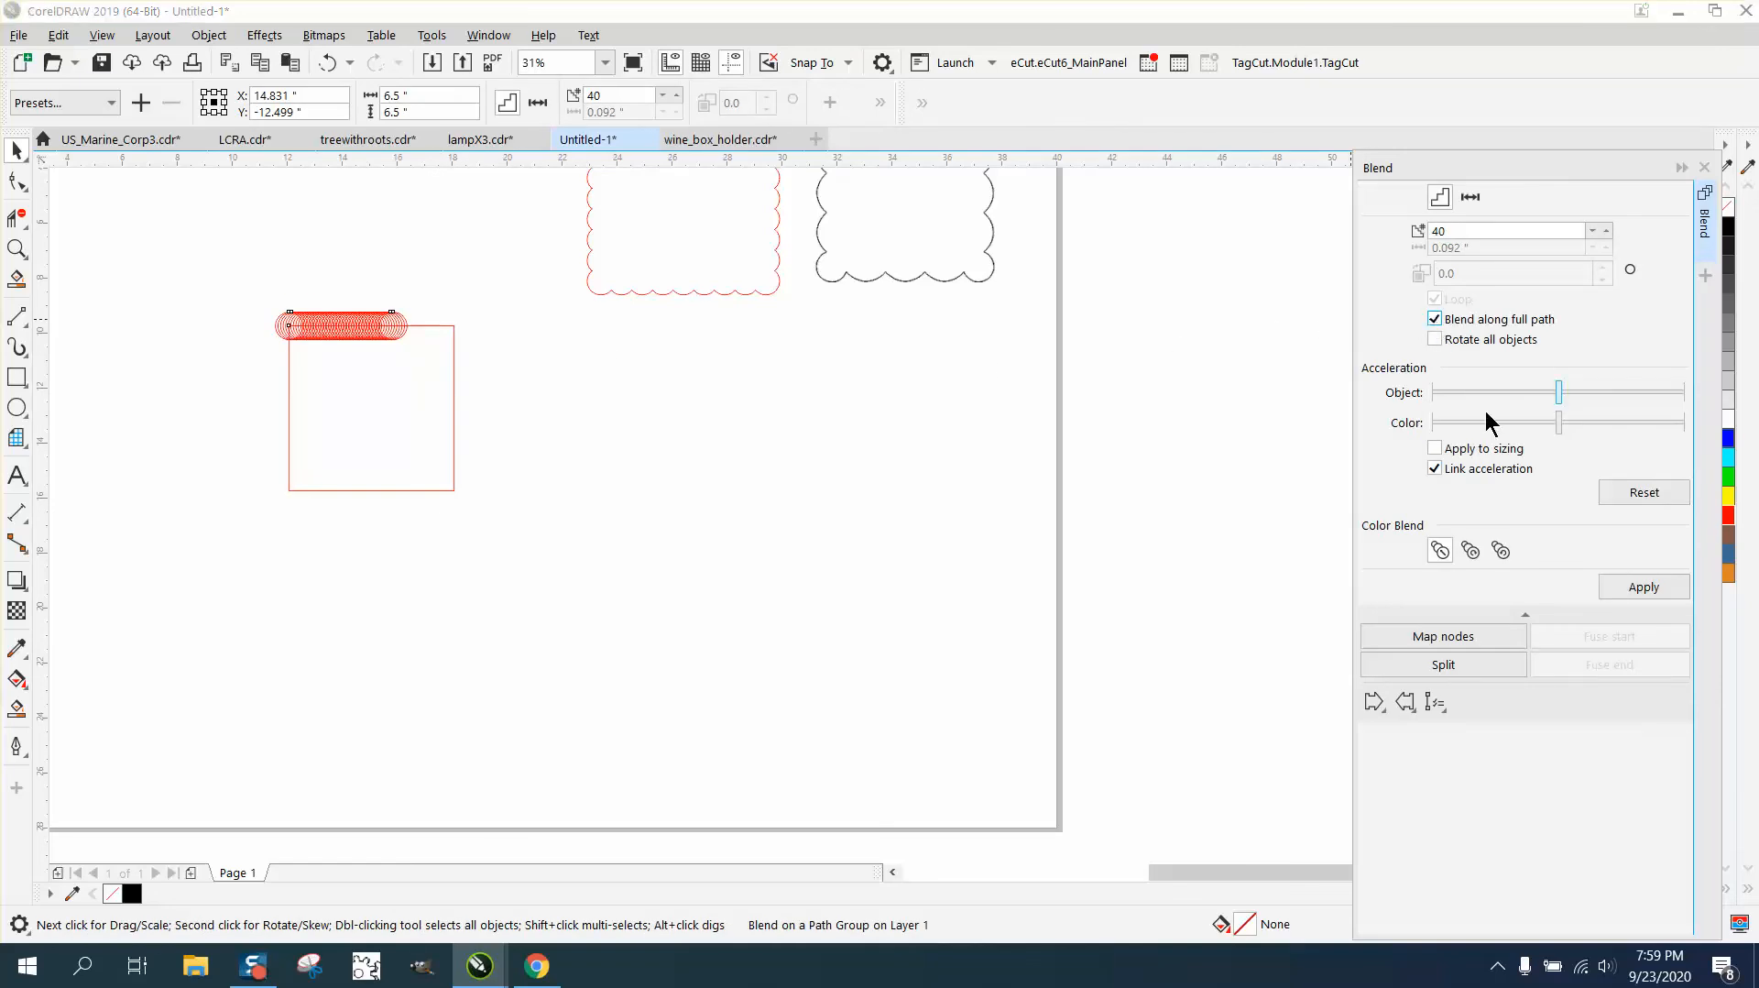
click(1641, 587)
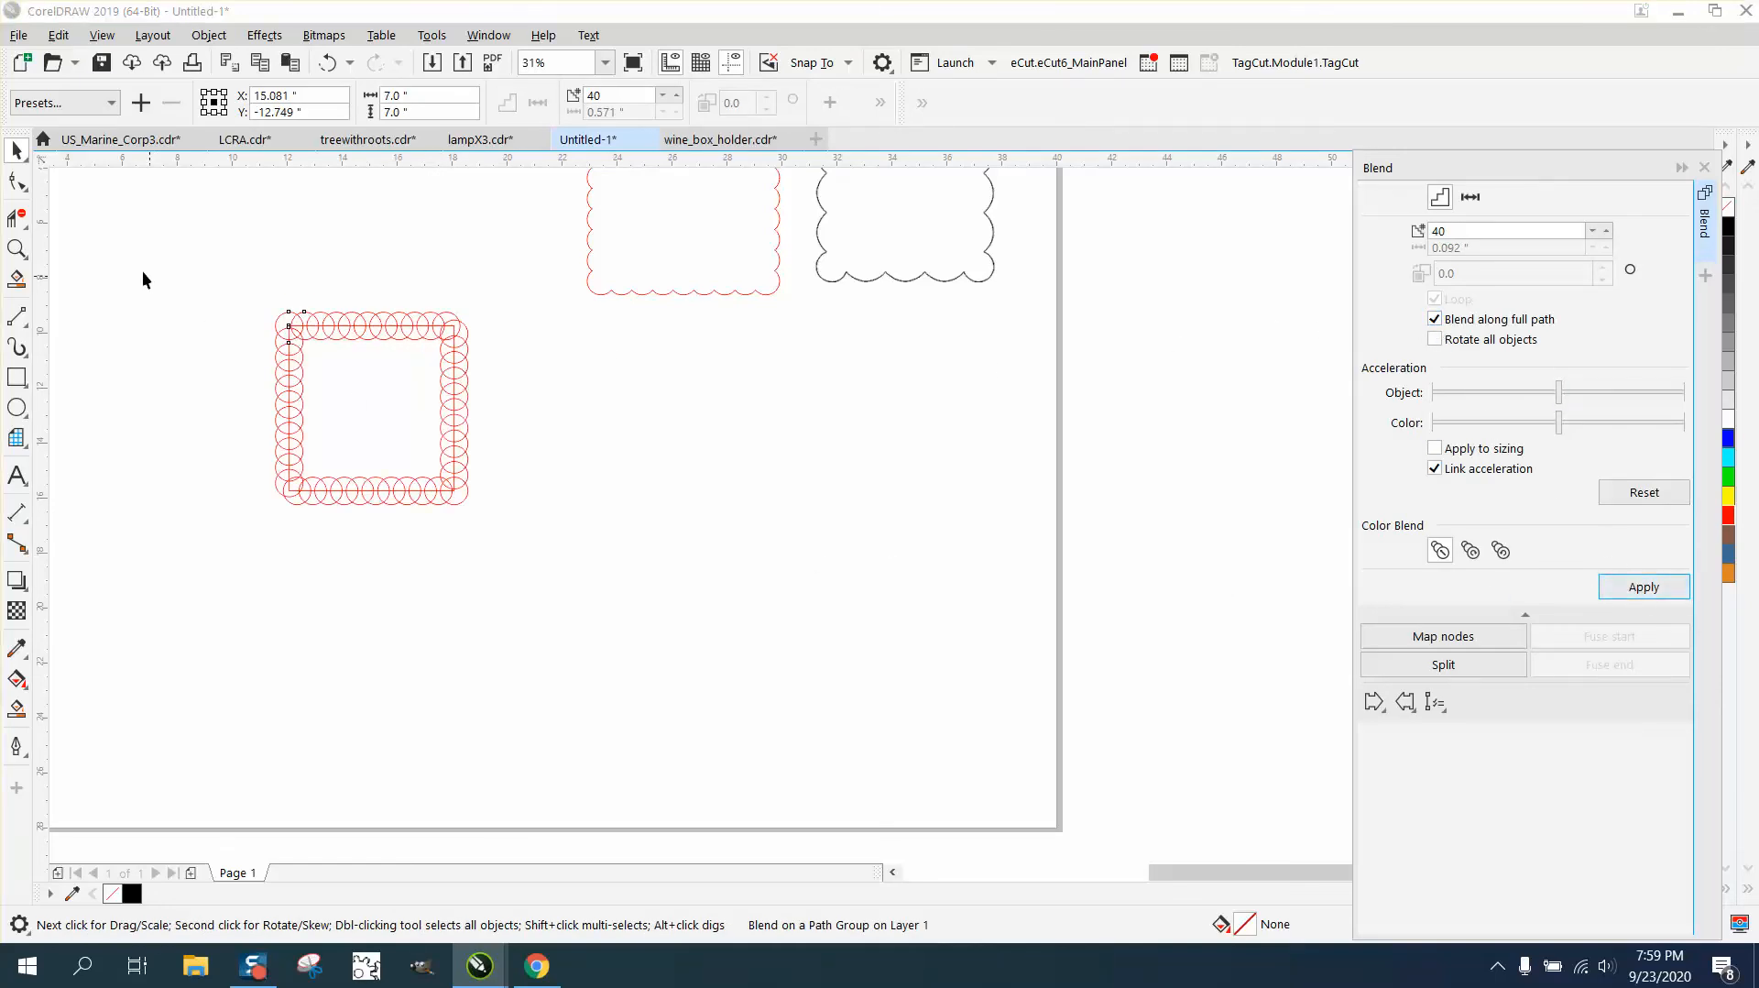
- Inspect the blended ring of circles and break the blend apart from its square path
click(17, 249)
drag(220, 263, 658, 469)
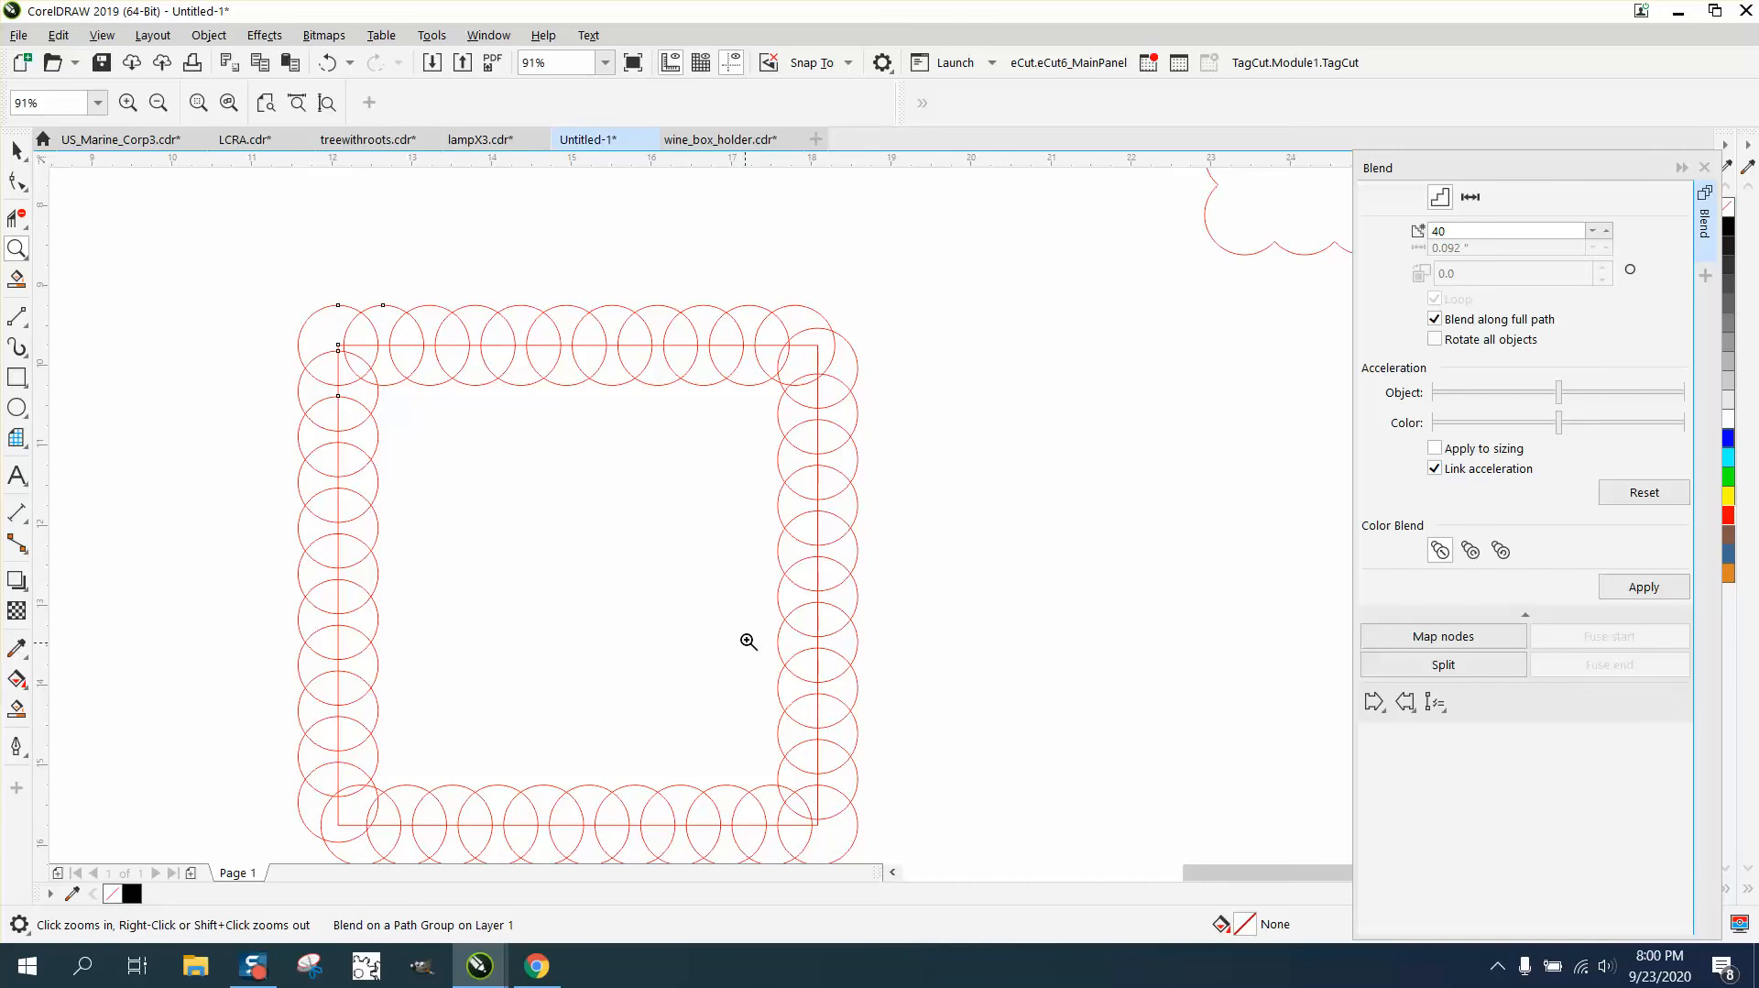
right_click(362, 371)
click(17, 150)
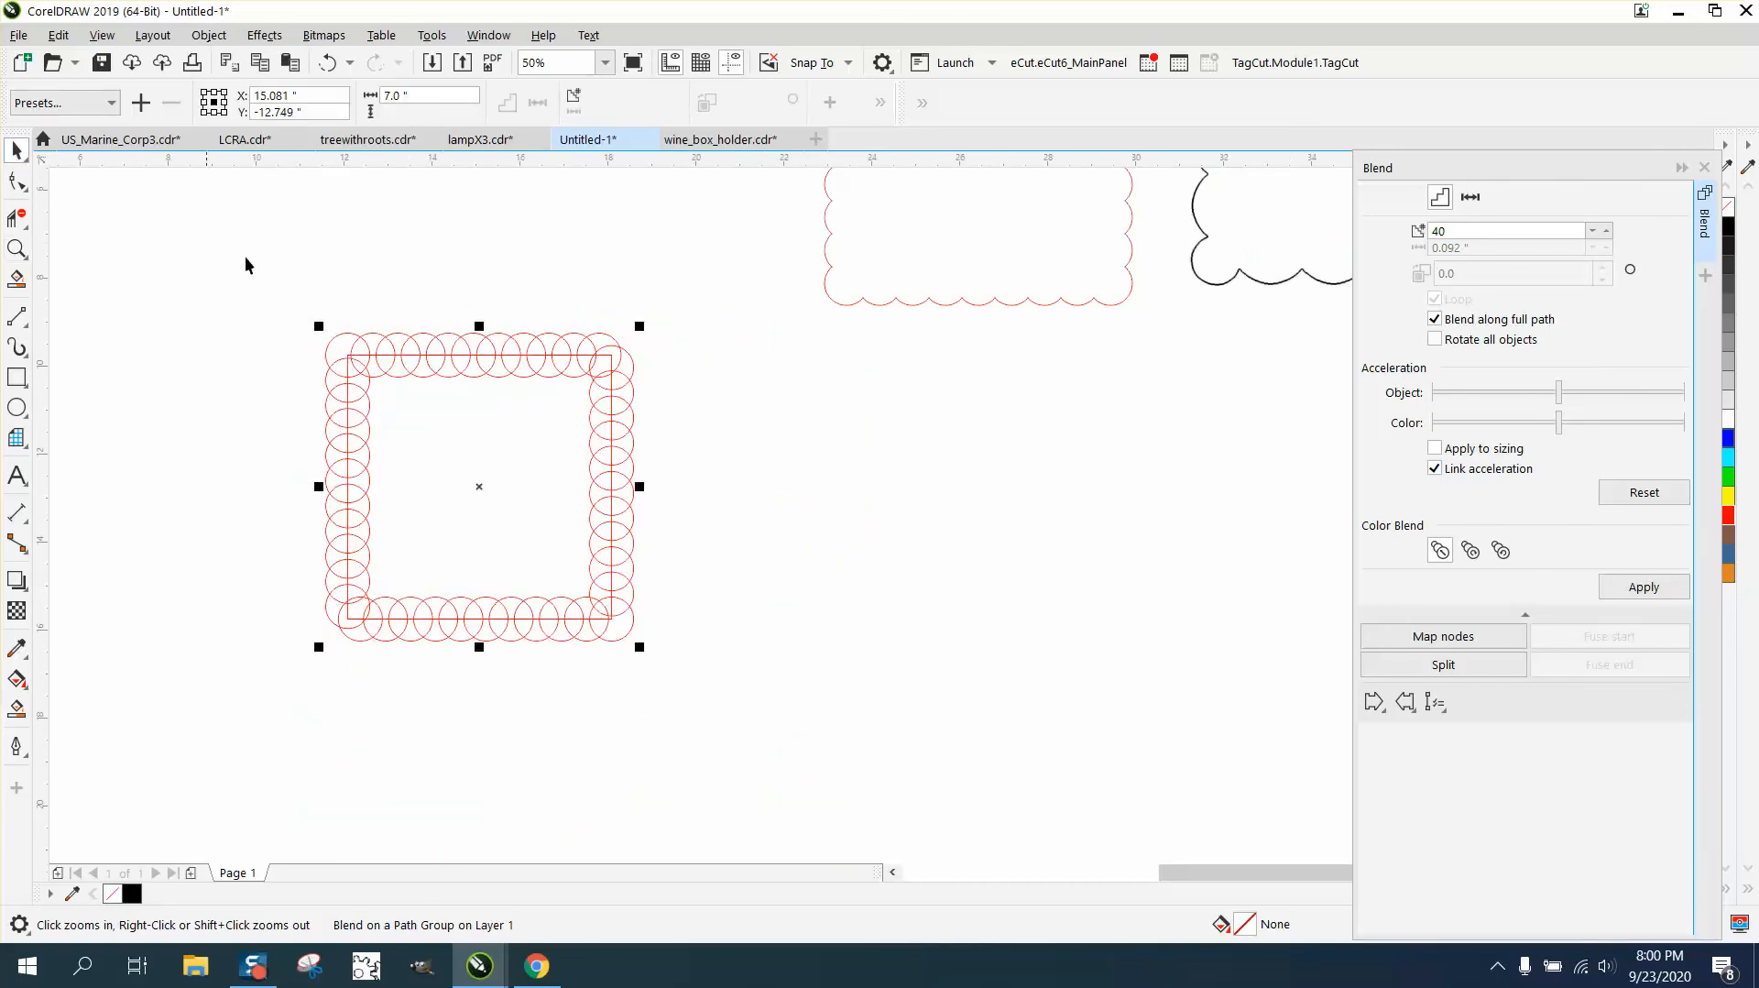
drag(288, 296, 387, 474)
drag(757, 718, 759, 720)
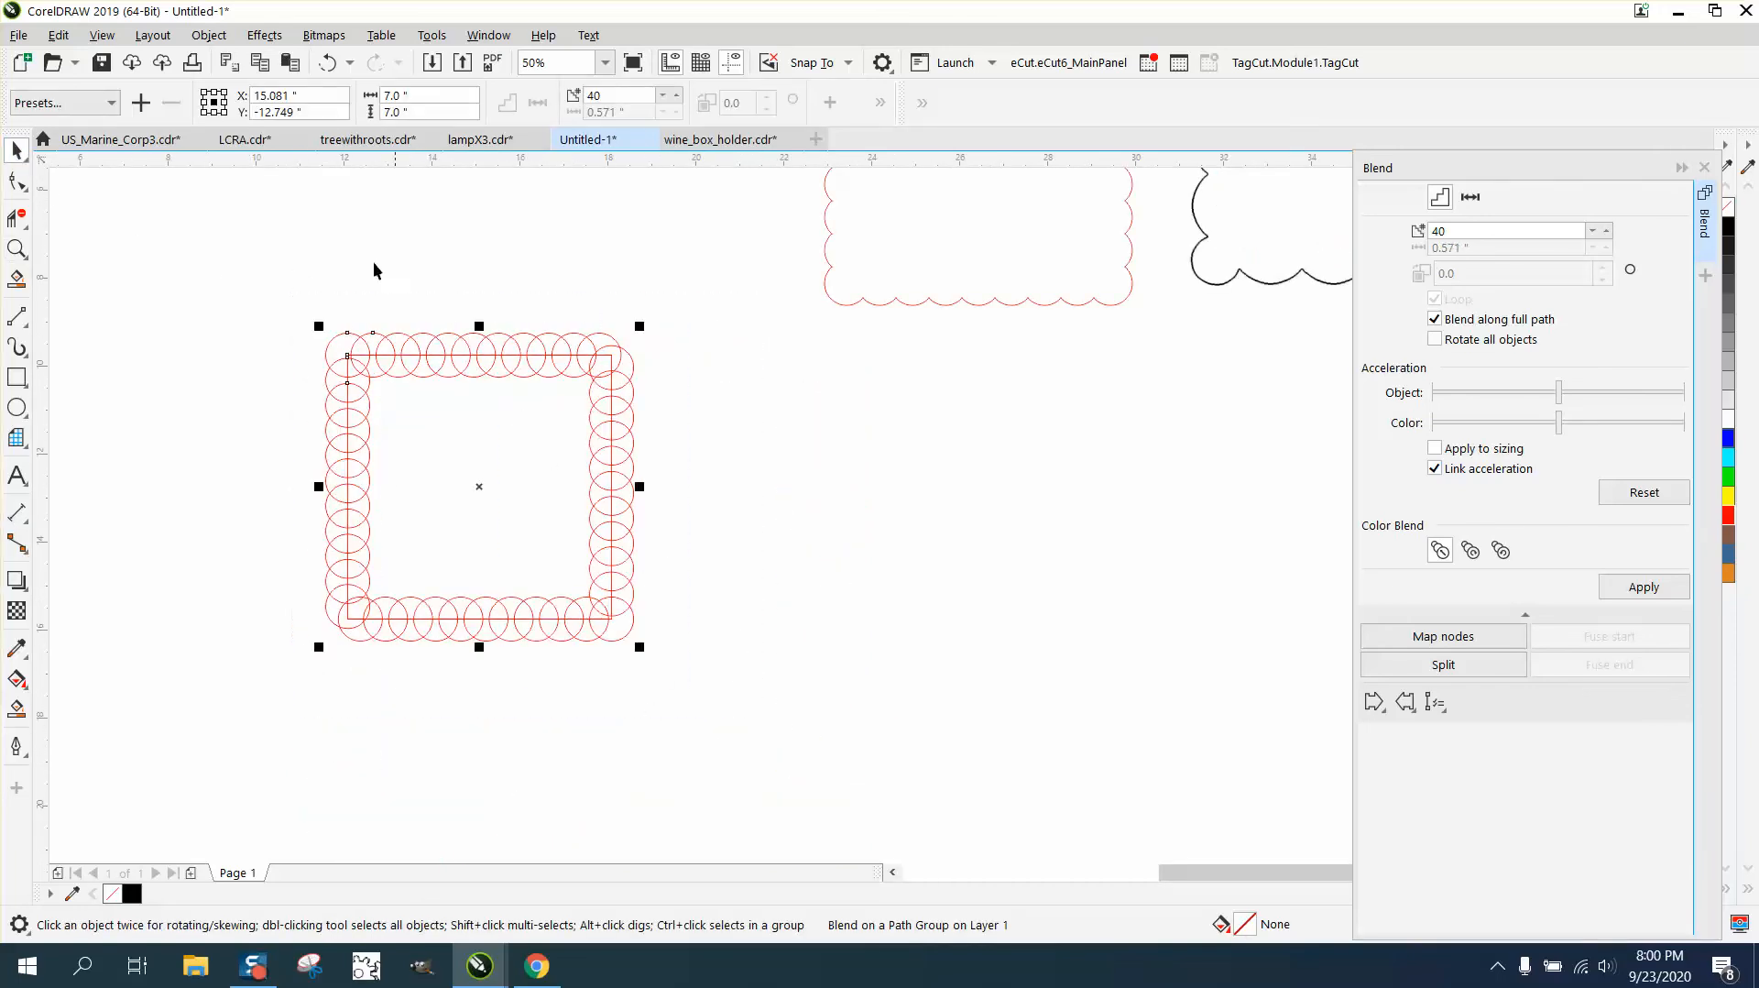
click(208, 35)
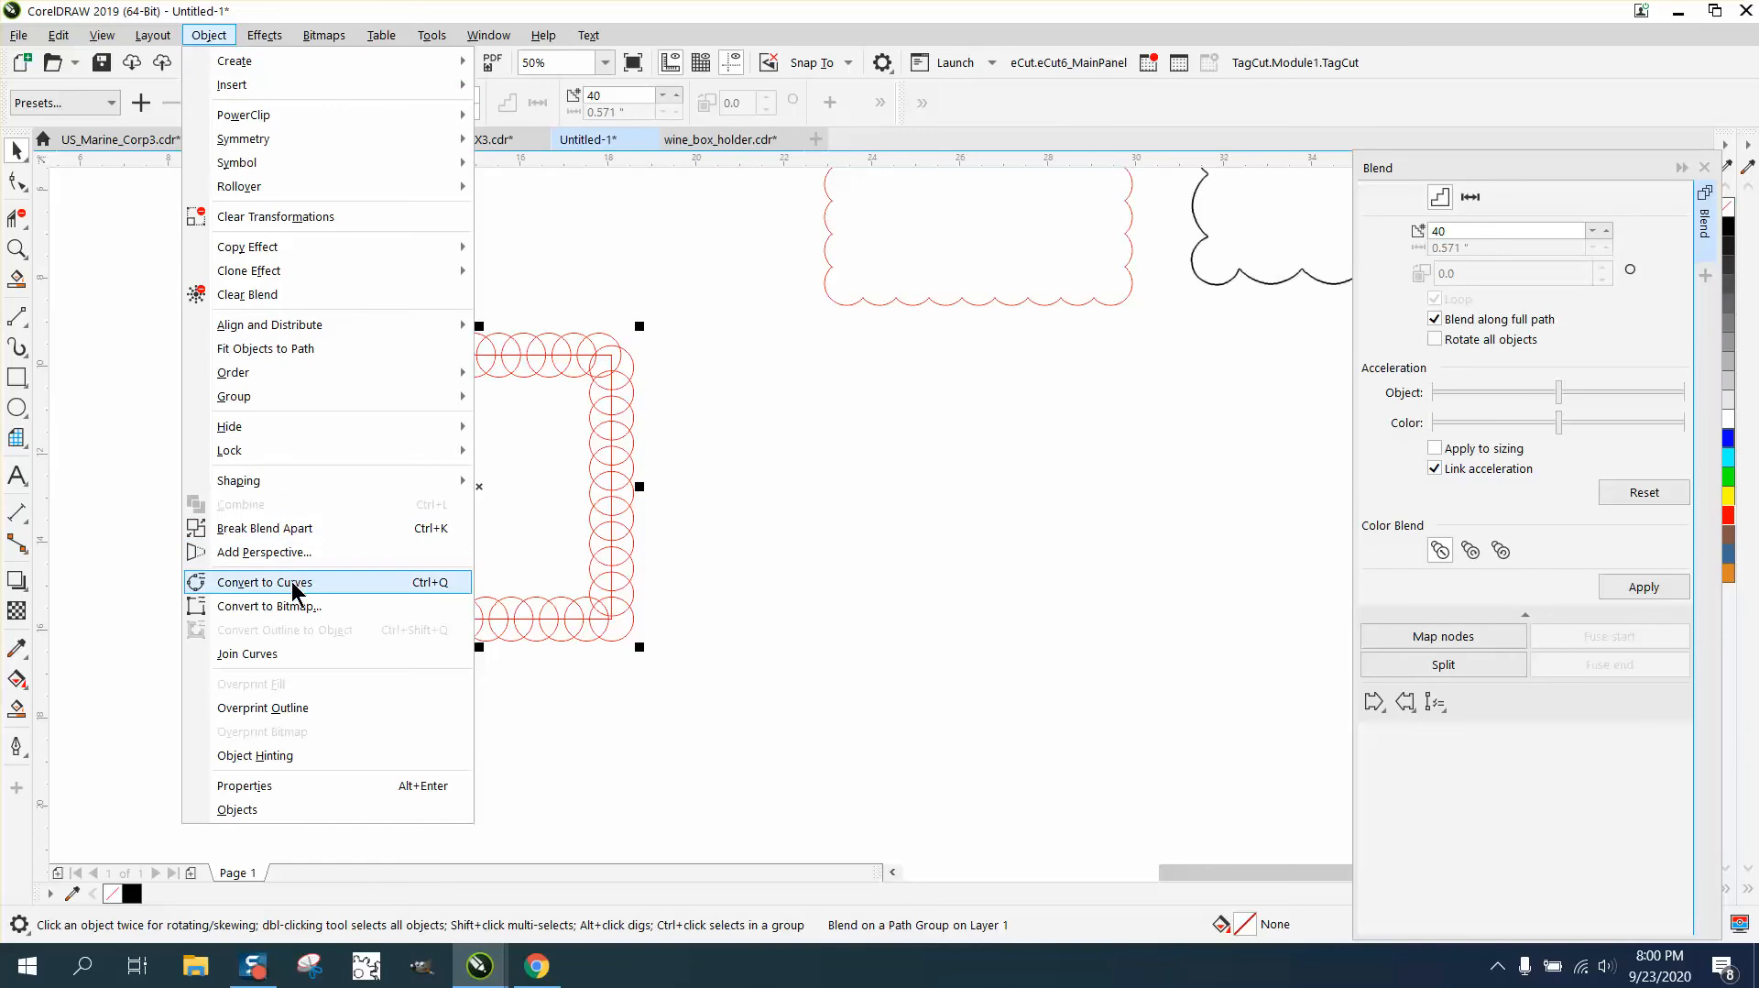
click(288, 529)
- Ungroup all the objects of the circle ring and clear the selection
drag(268, 286, 715, 696)
click(209, 35)
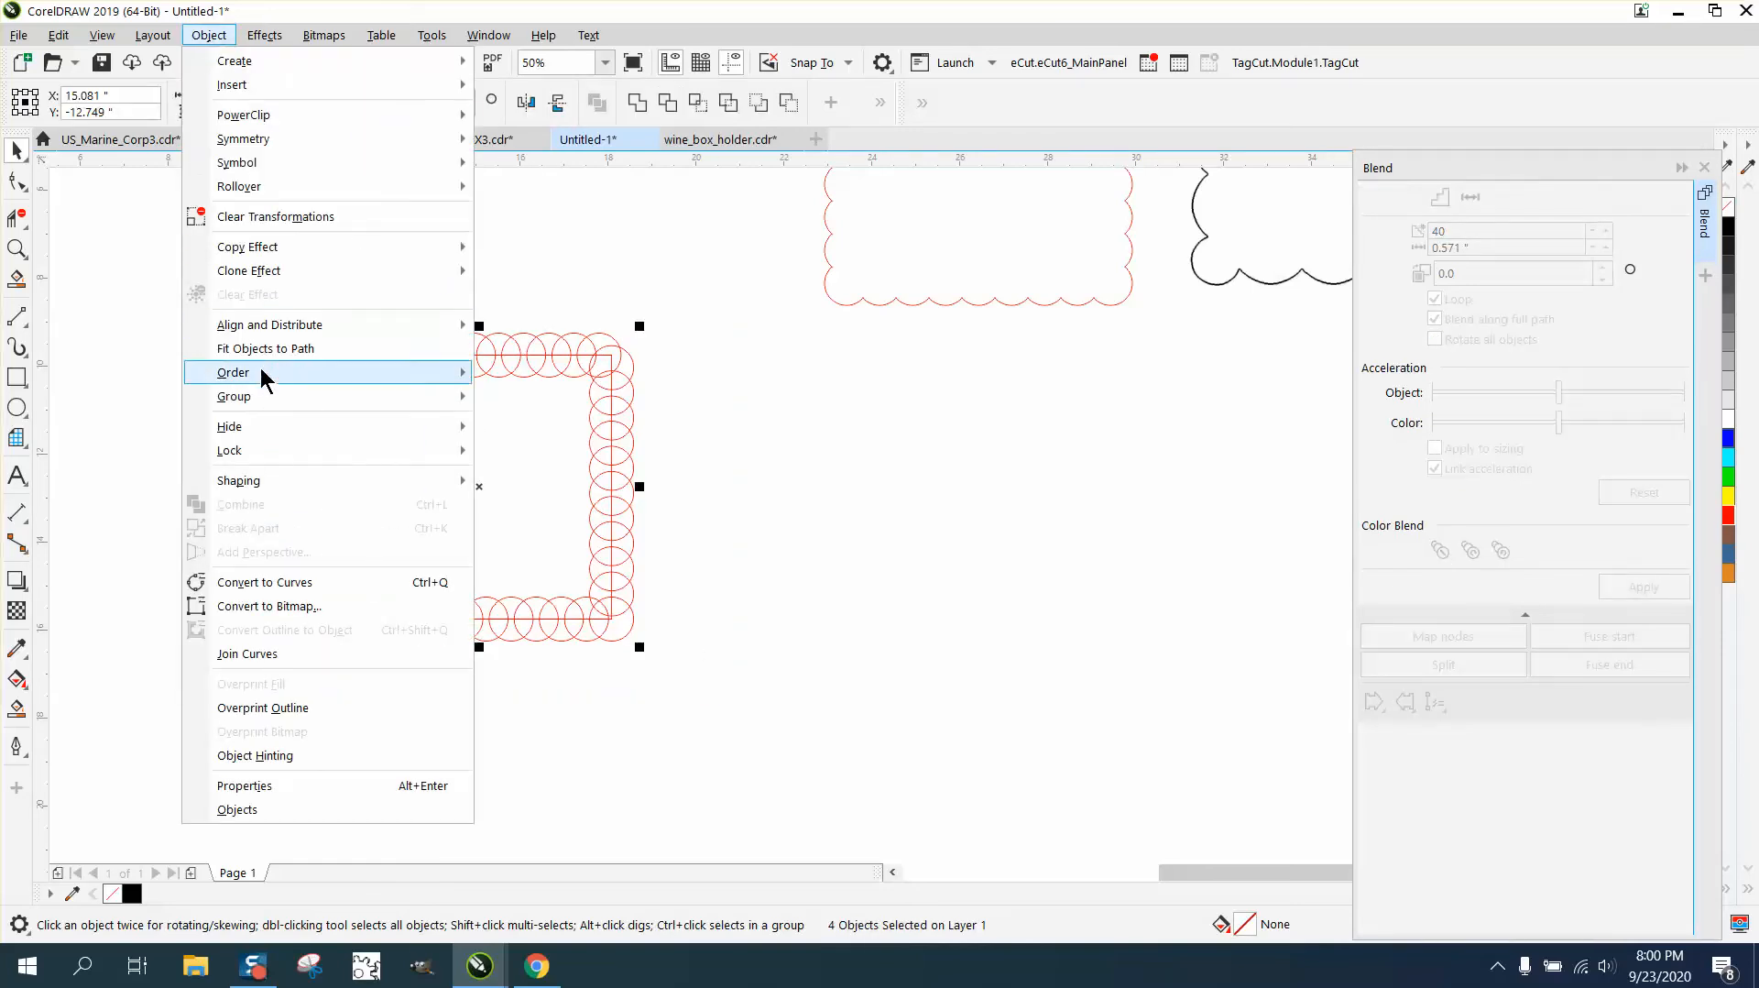
mouse_move(263, 396)
click(527, 423)
click(667, 379)
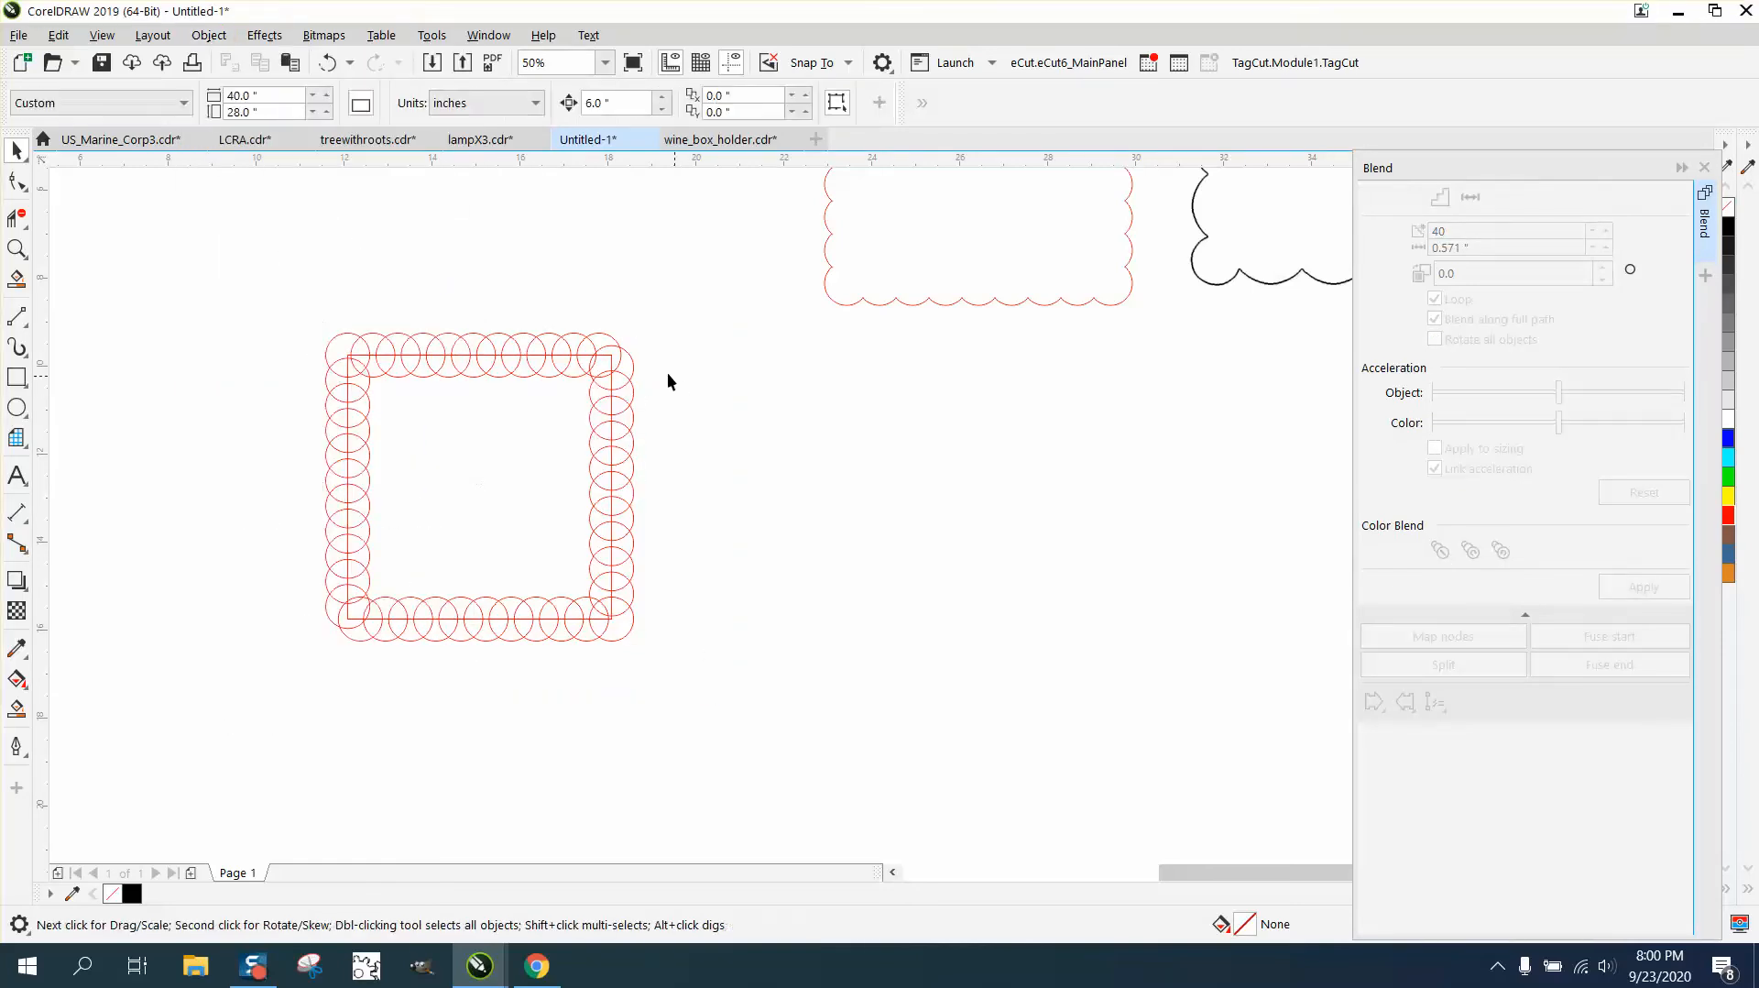
- Move the plain square to the empty area right of the ring and place a copy of all the circles around it
drag(609, 361, 1098, 420)
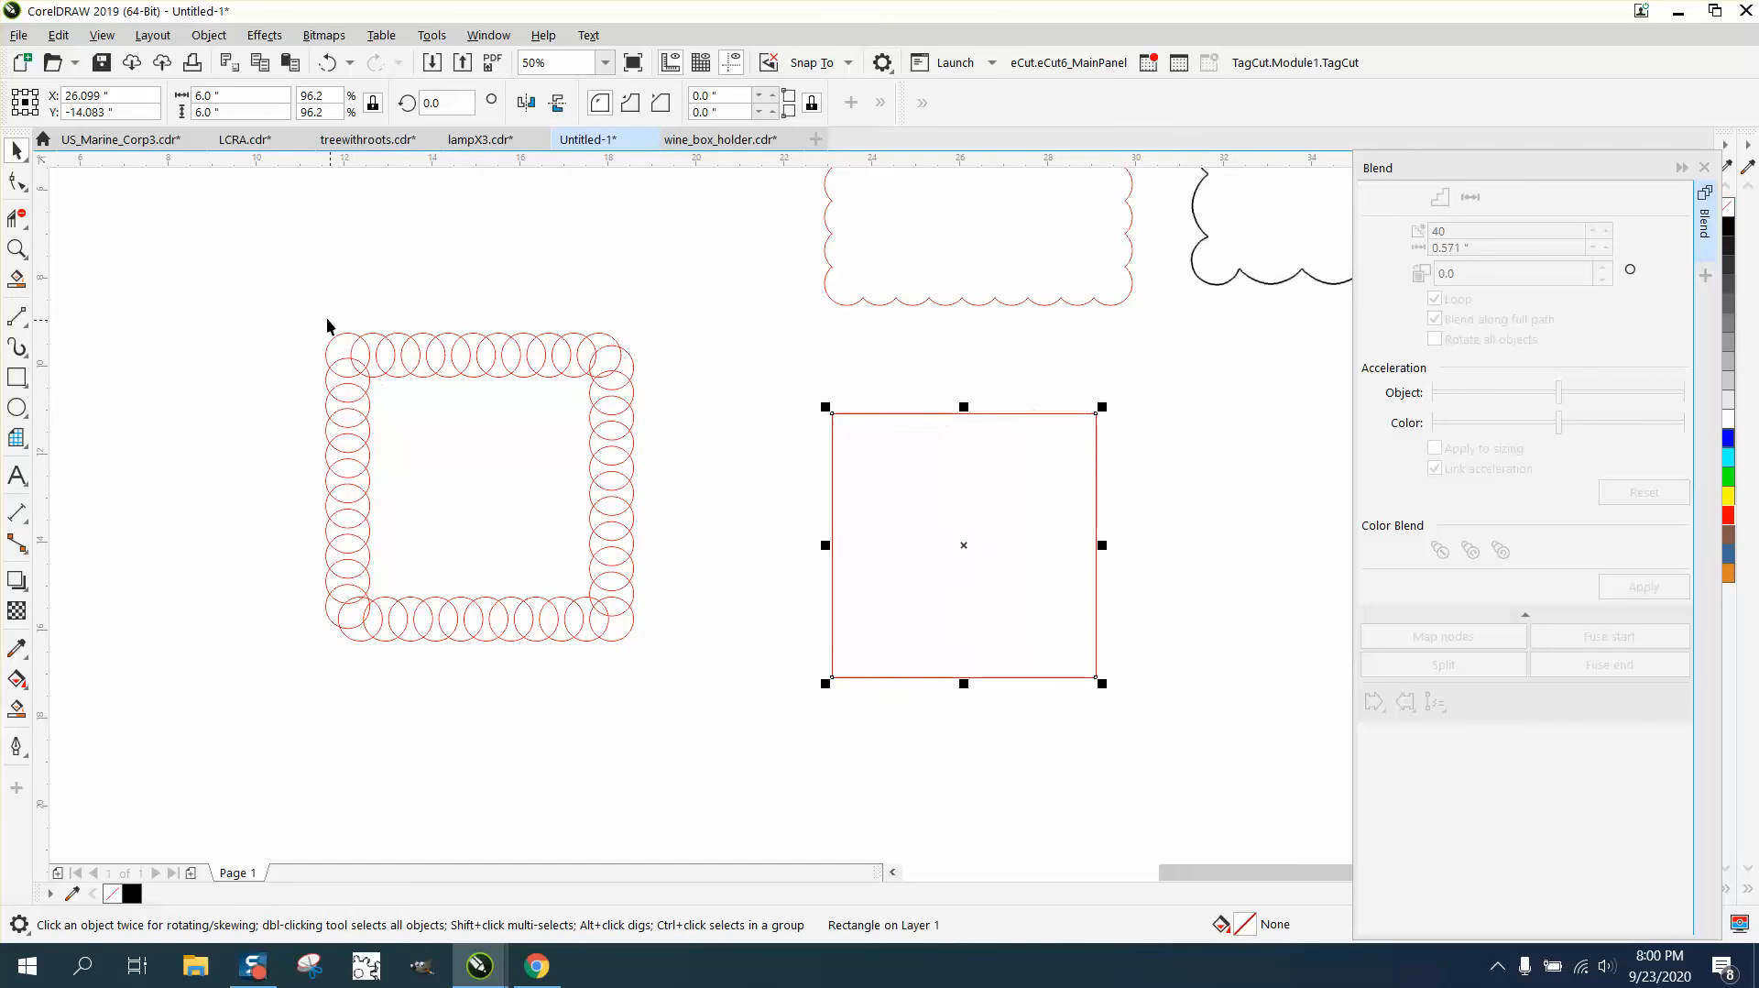
drag(293, 299, 795, 689)
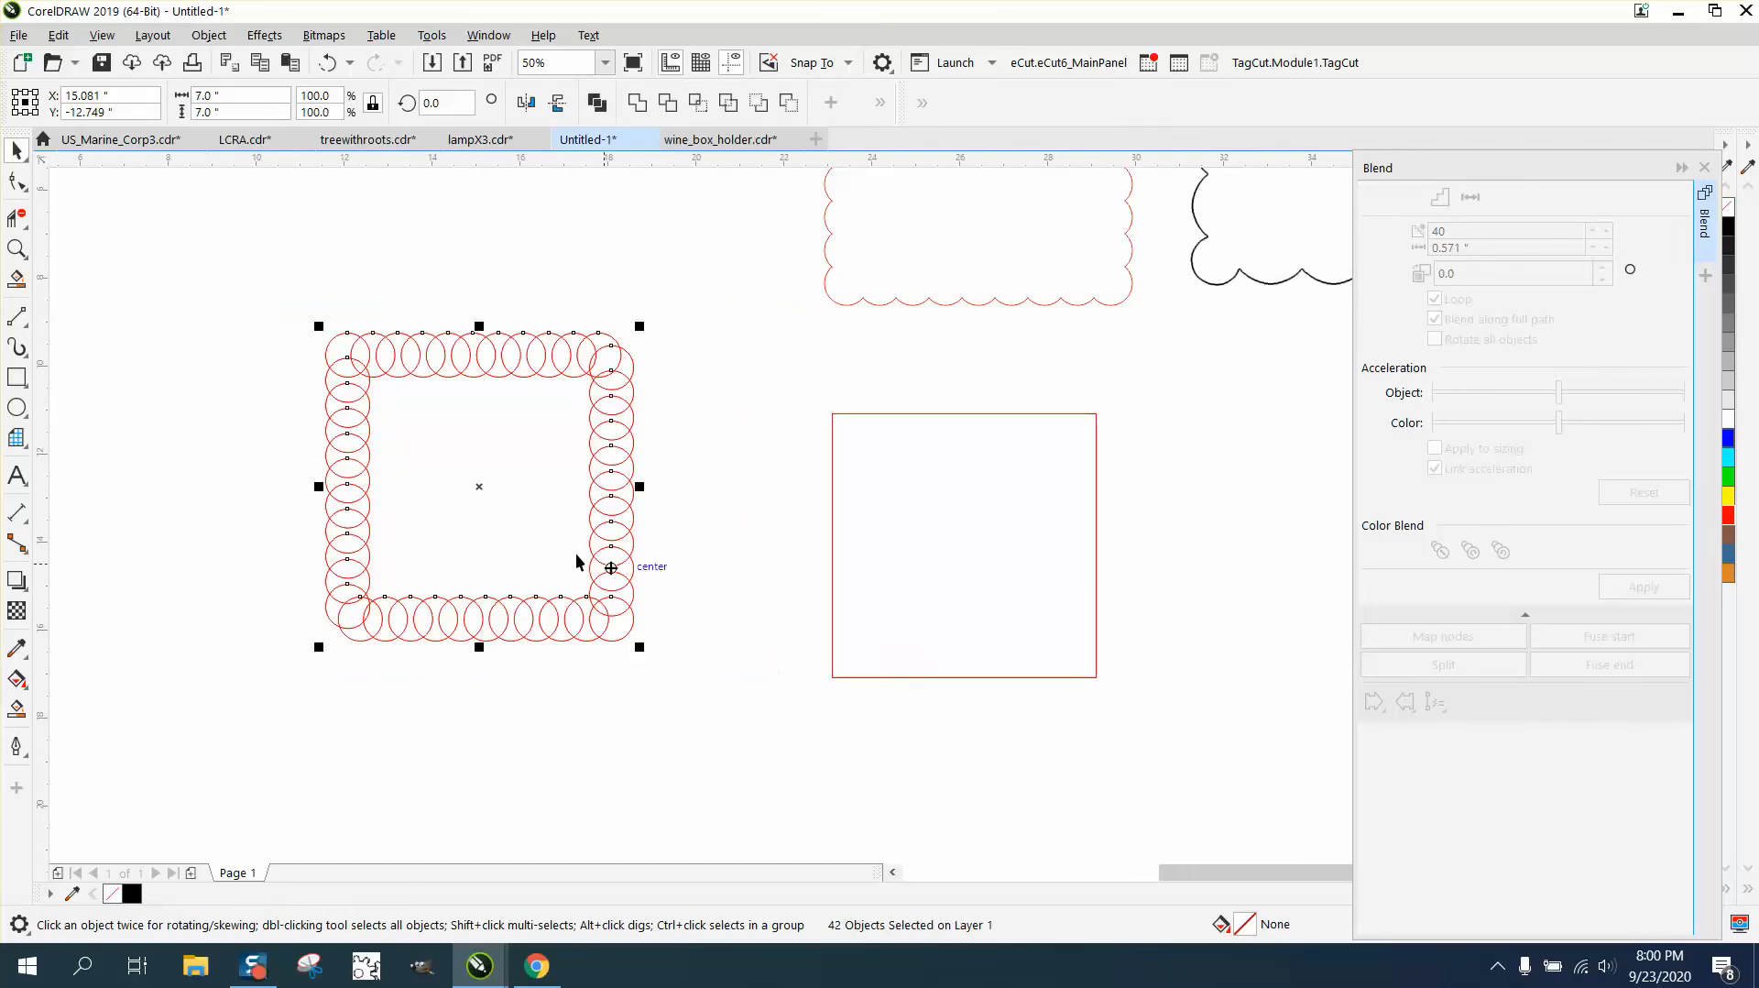
drag(481, 487, 944, 548)
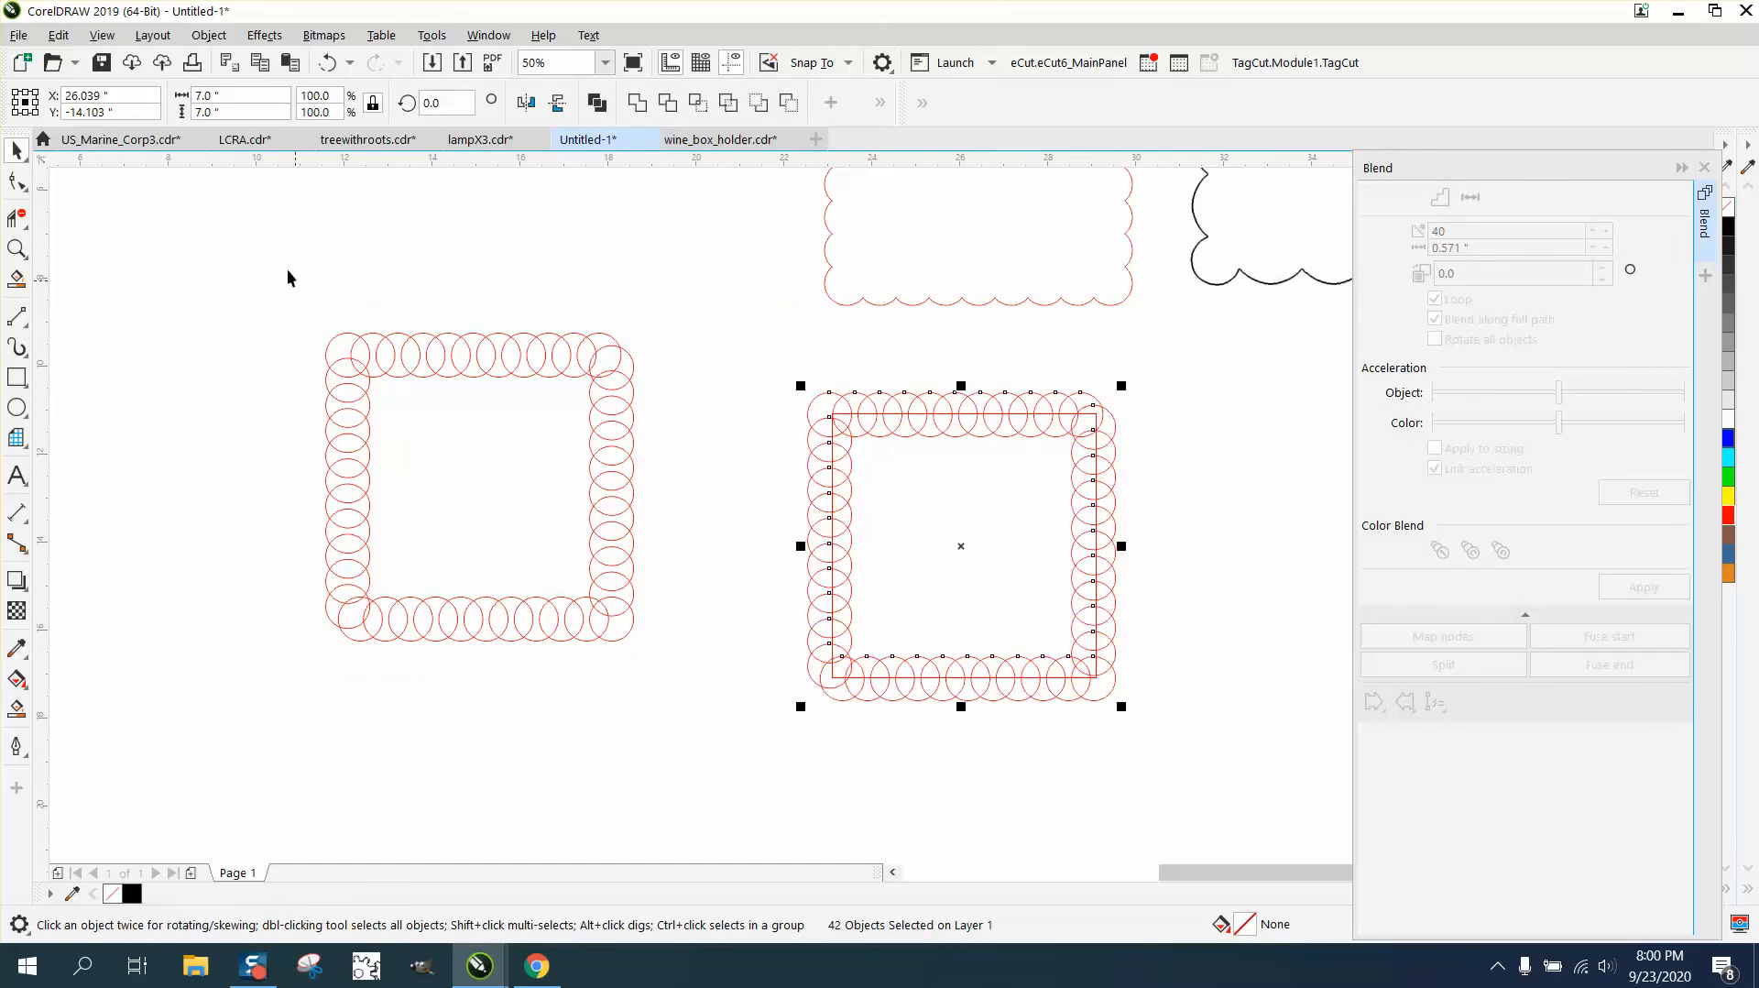
- Weld the original ring of circles into one scalloped border and lay a horizontally mirrored copy exactly over it
drag(292, 284, 772, 696)
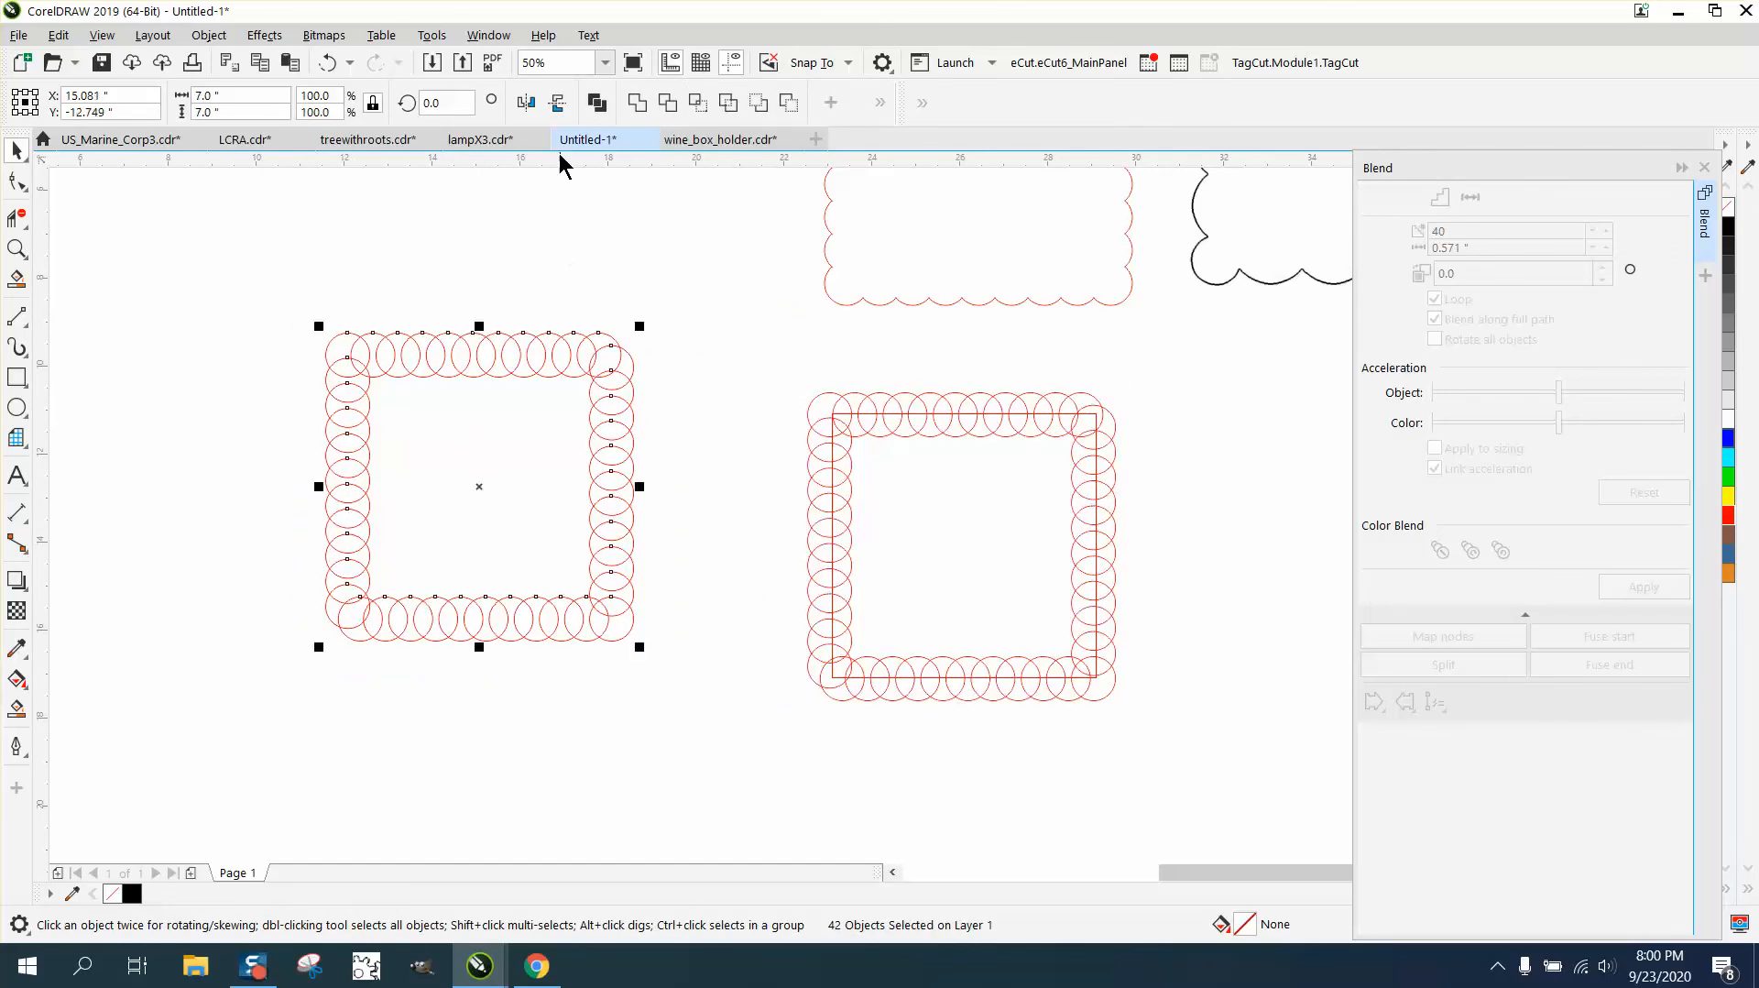
click(635, 101)
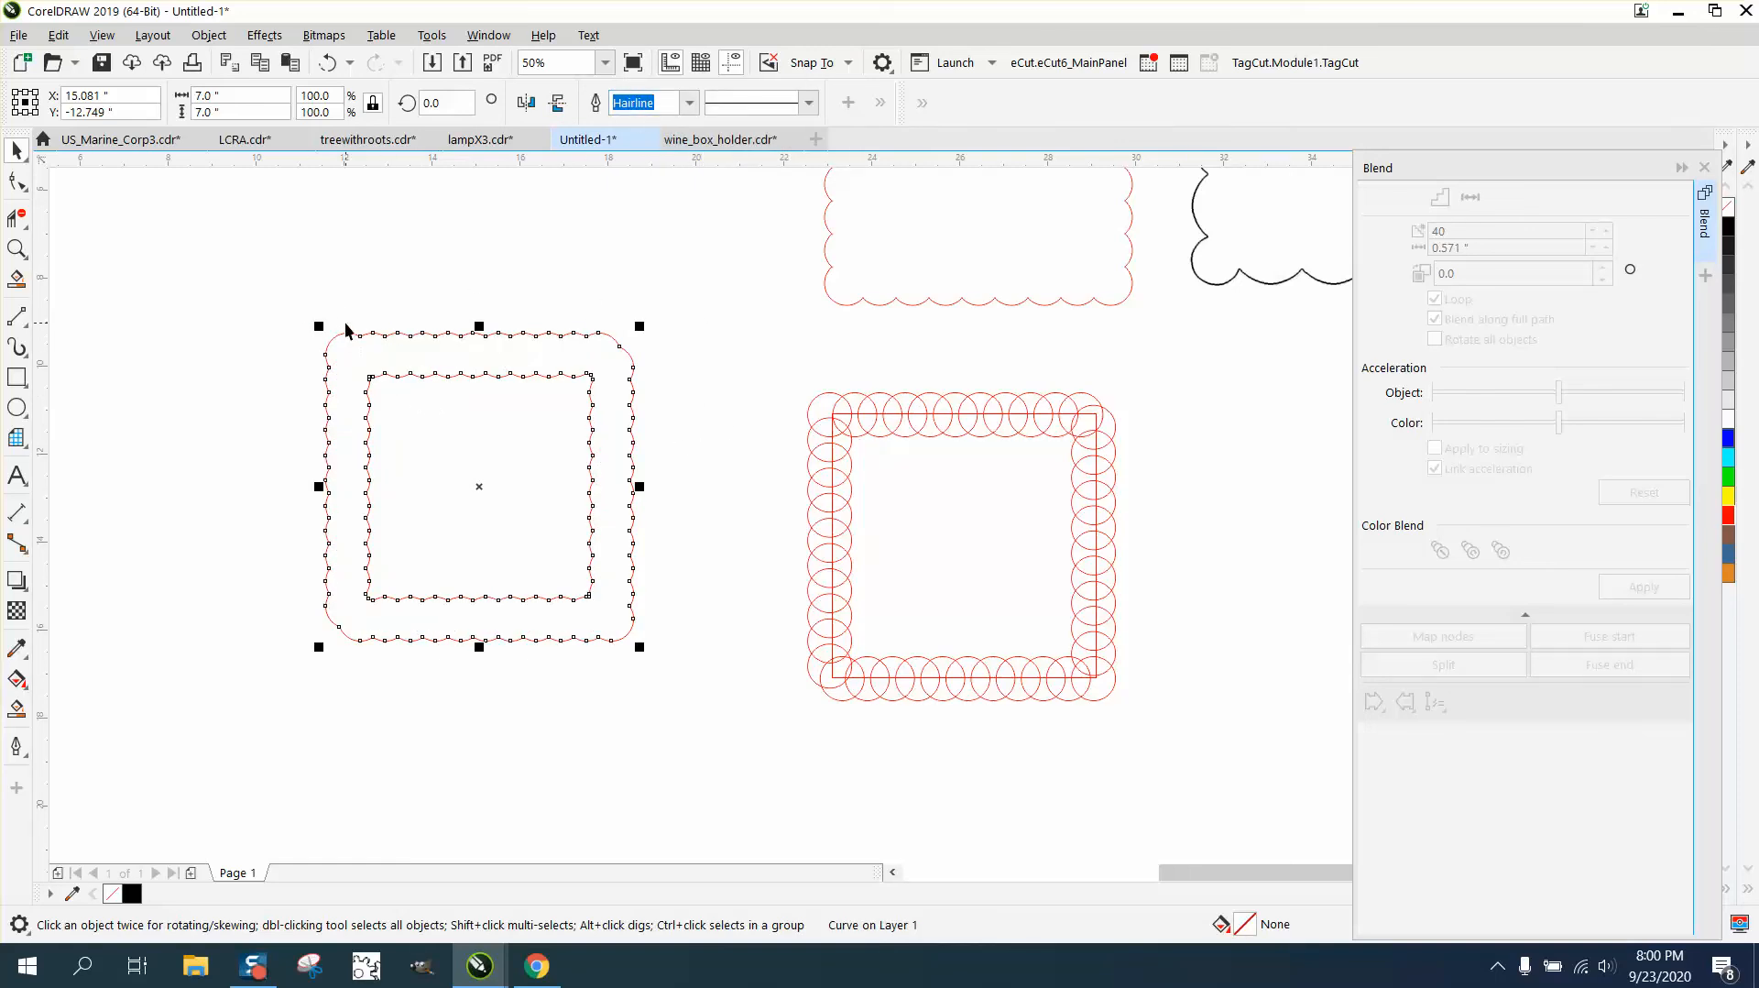
drag(288, 282, 728, 696)
click(529, 101)
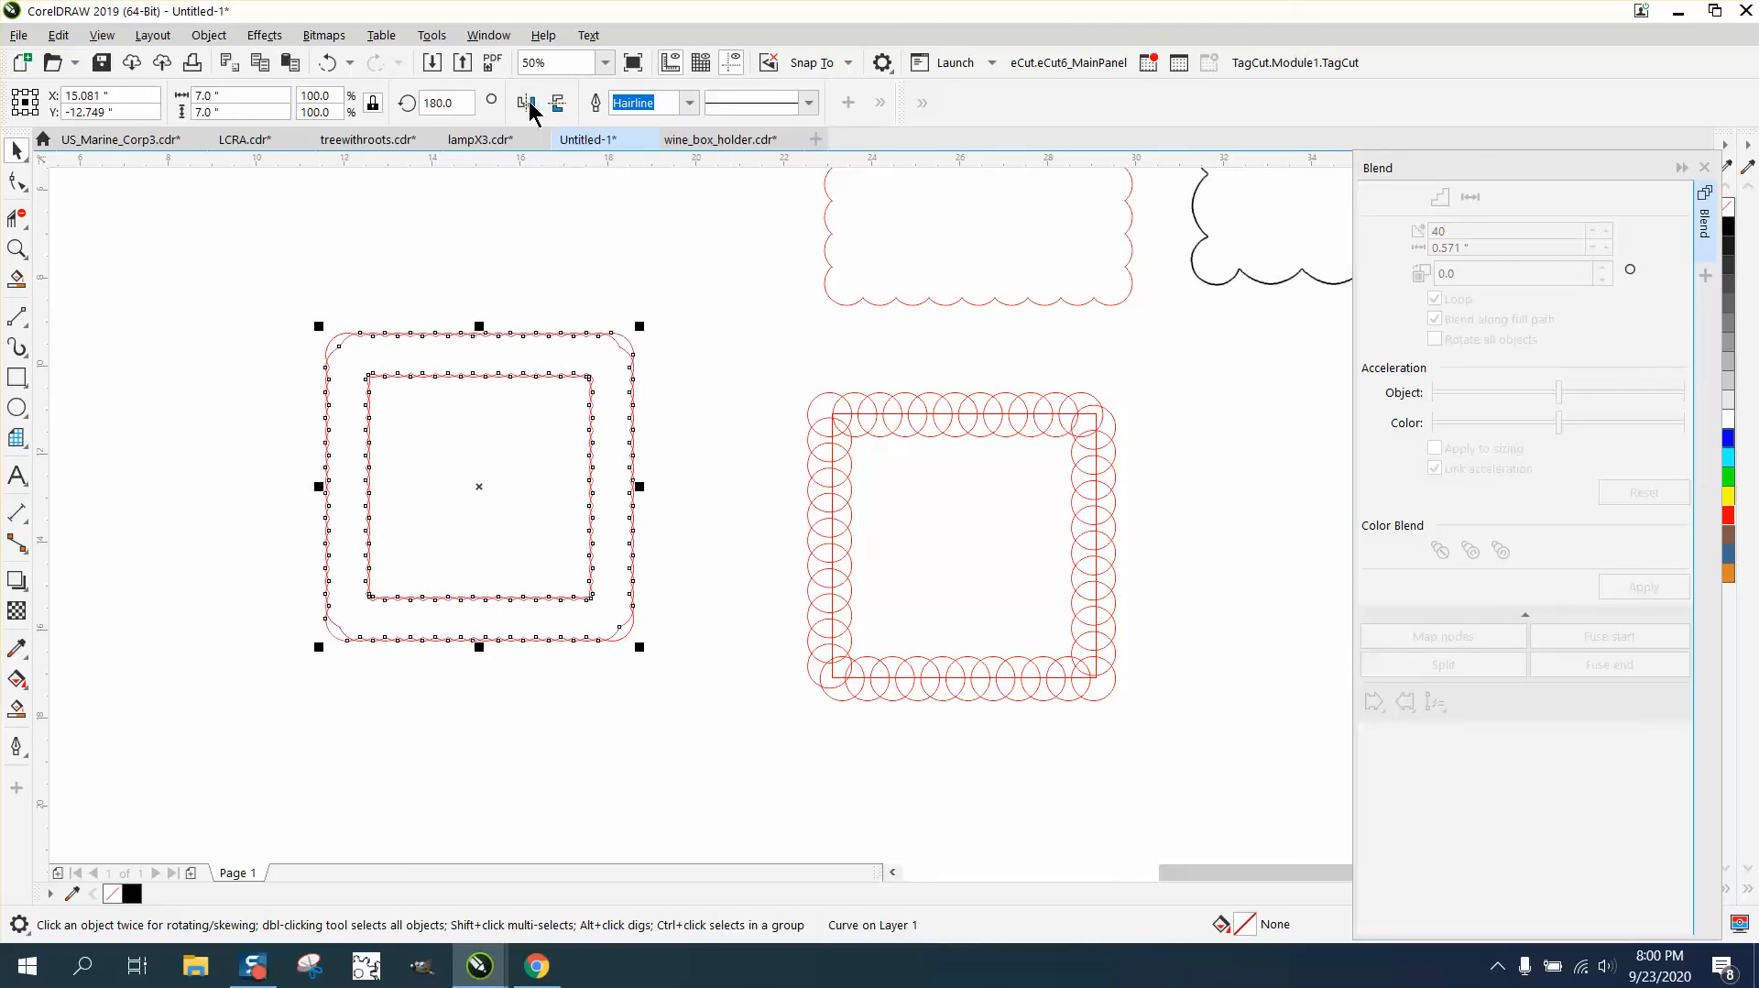
- Delete the overlapping line segments at the corners of the stacked scalloped borders with the Virtual Segment Delete tool
click(18, 221)
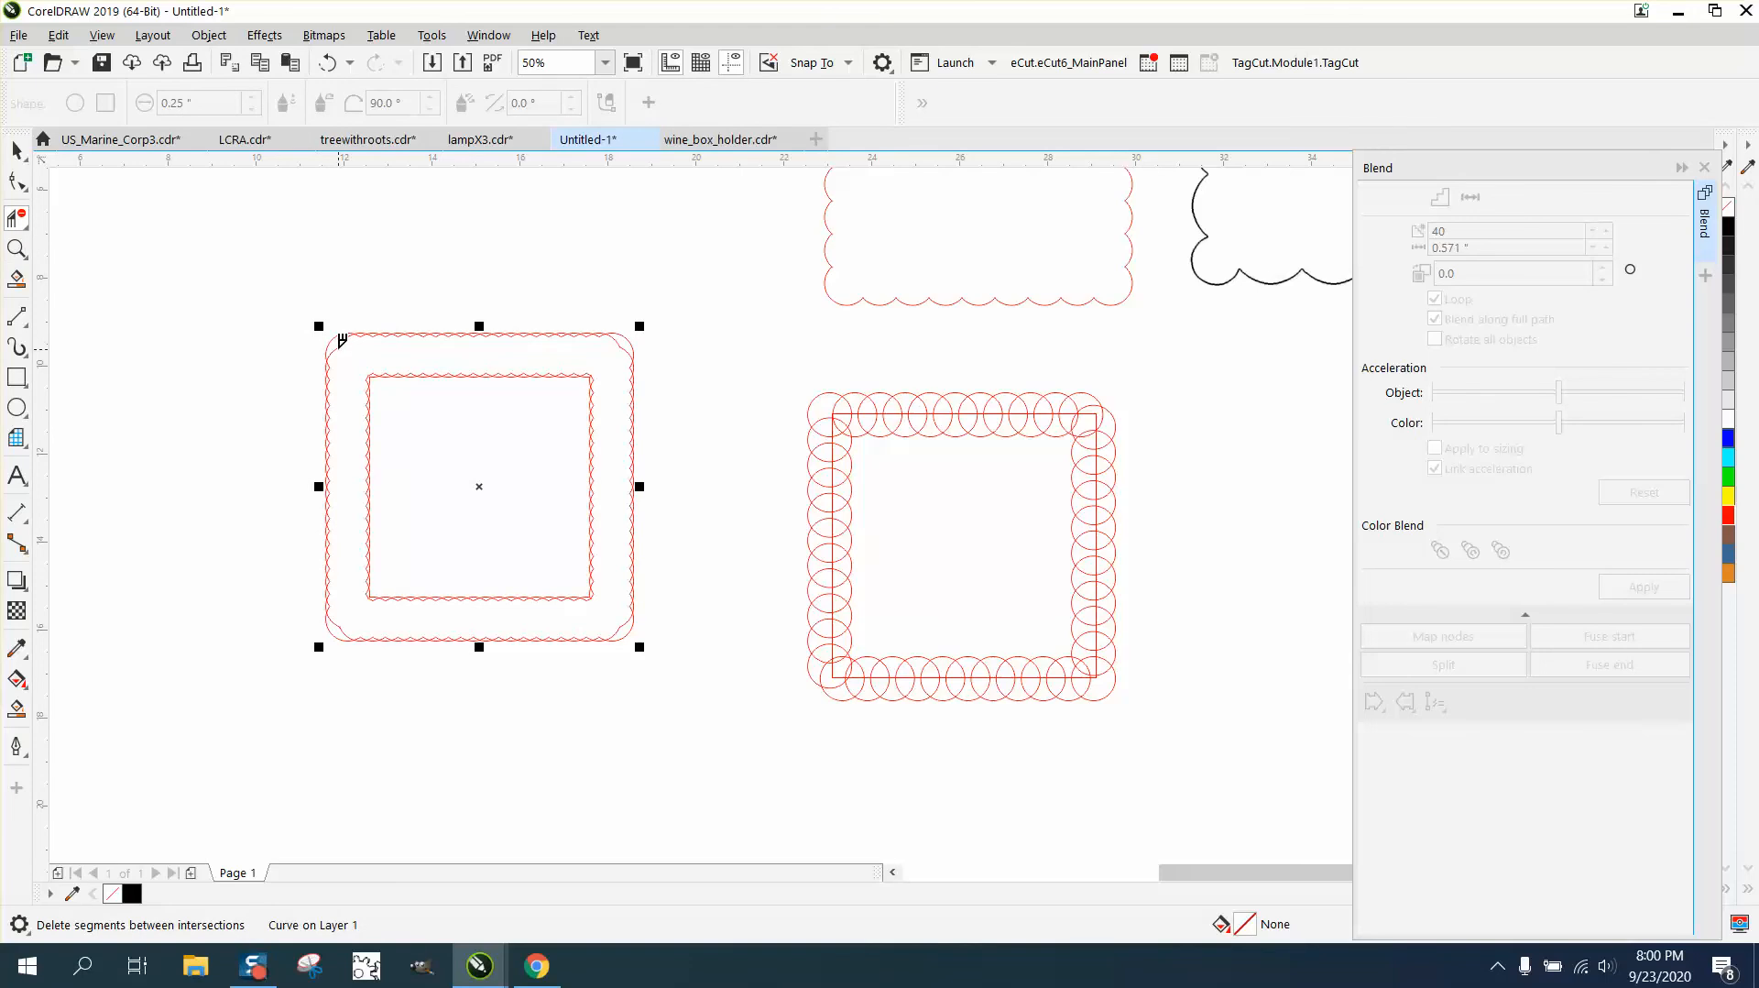
click(343, 619)
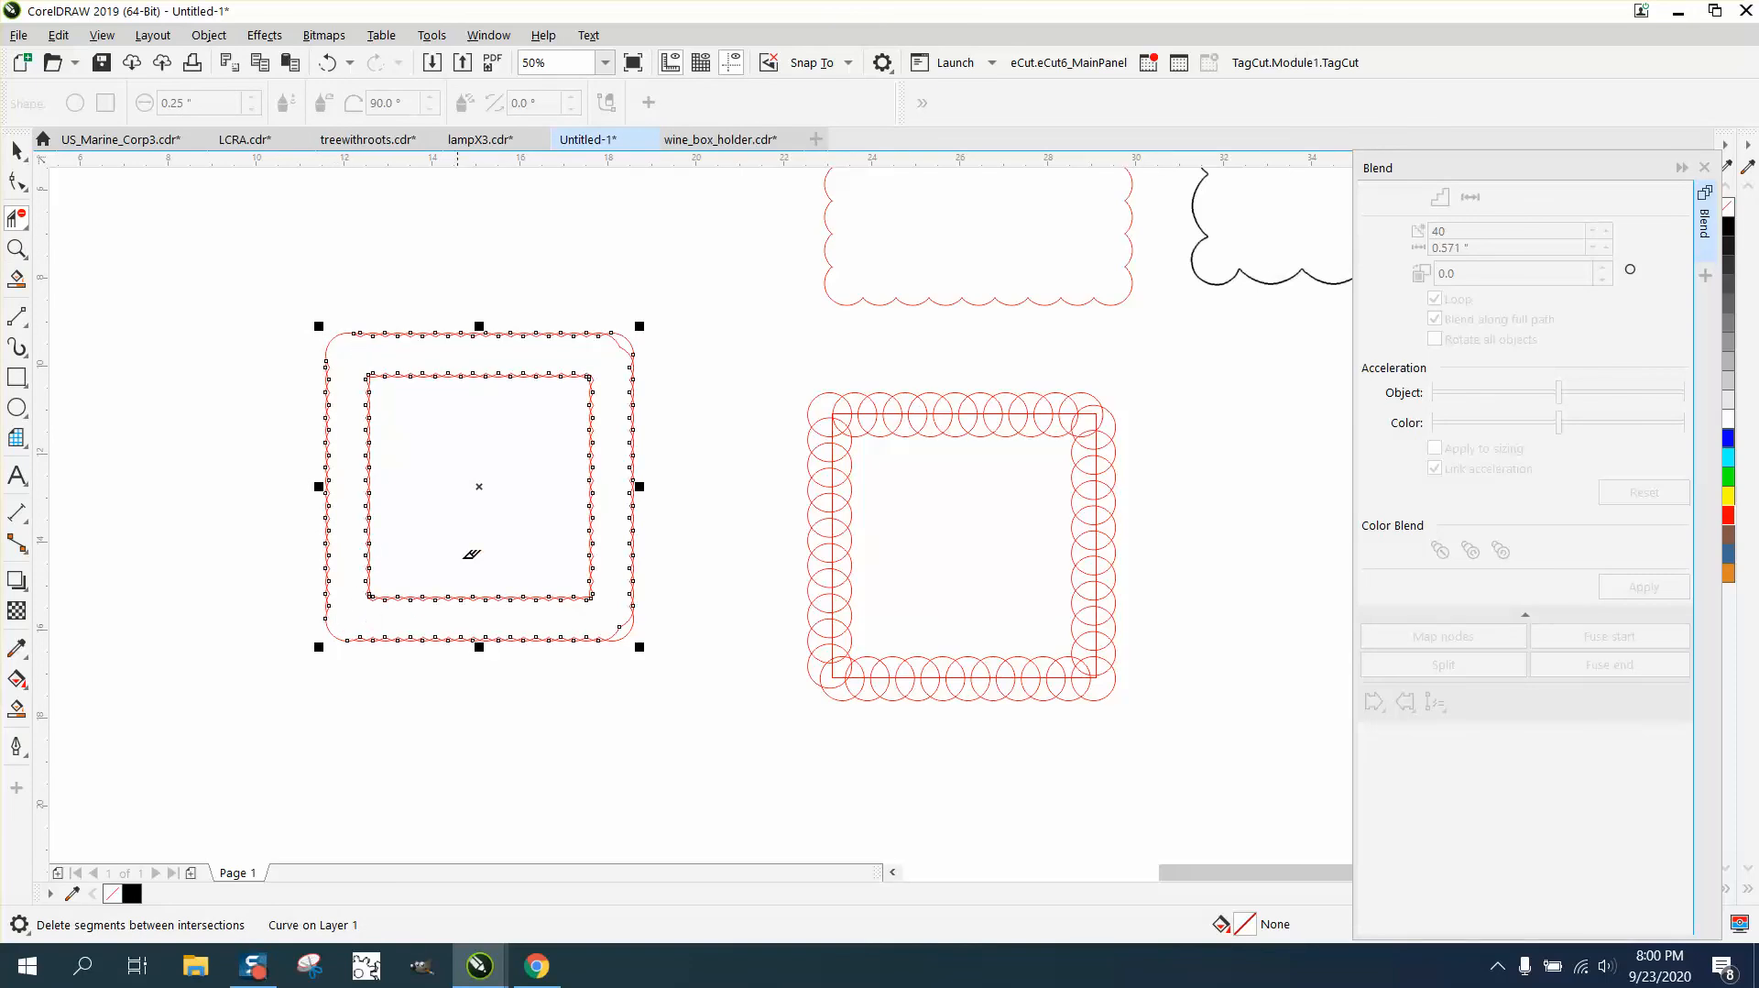
click(629, 346)
click(627, 621)
- Smart Fill the band between the outer and inner scalloped outlines with black and move the filled frame to the upper left
click(17, 710)
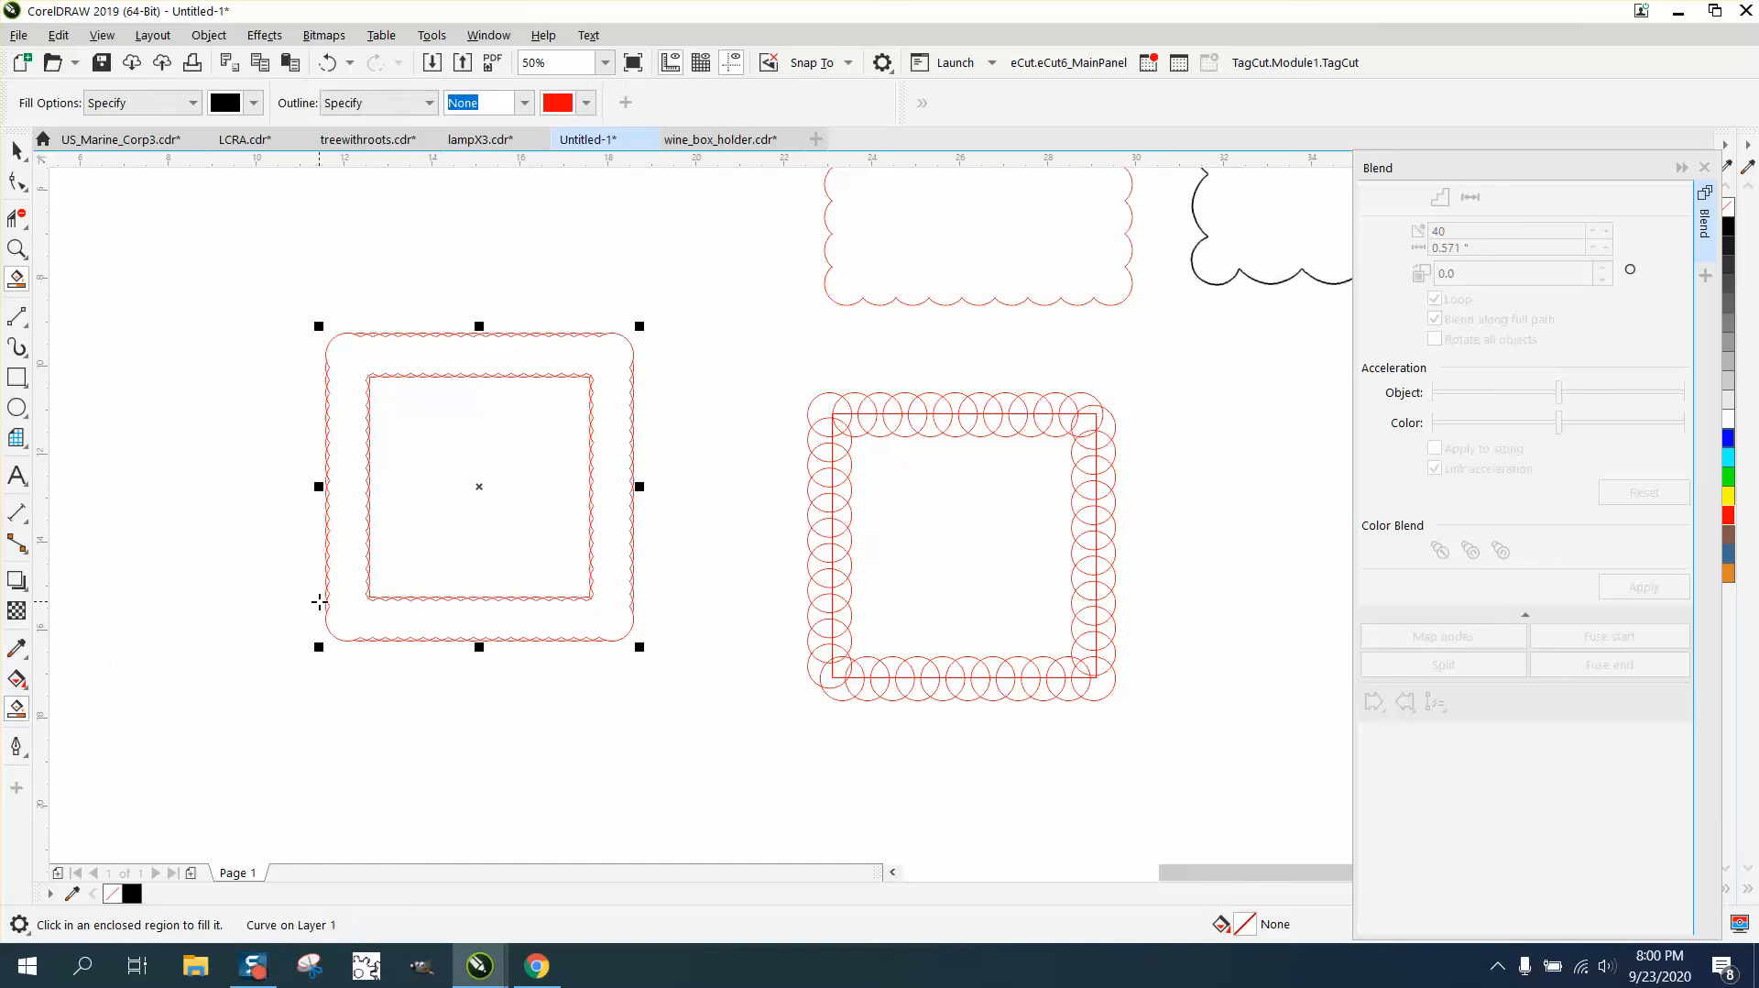
click(339, 586)
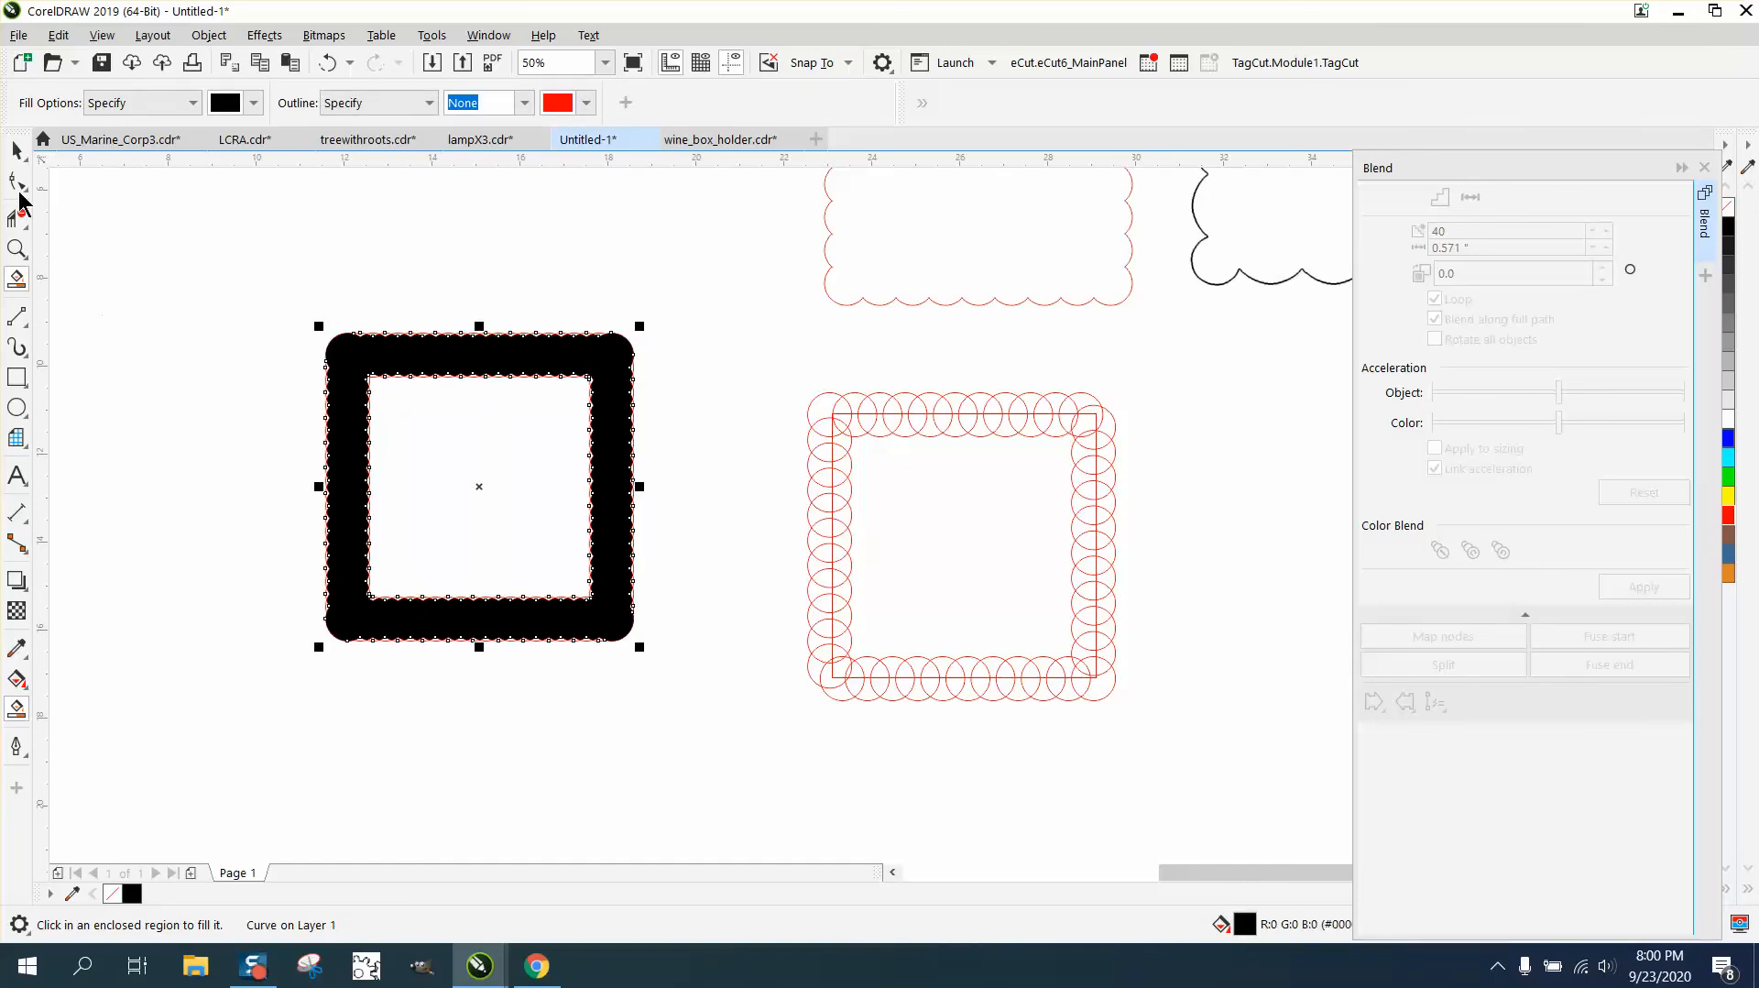
click(18, 149)
drag(440, 354, 126, 262)
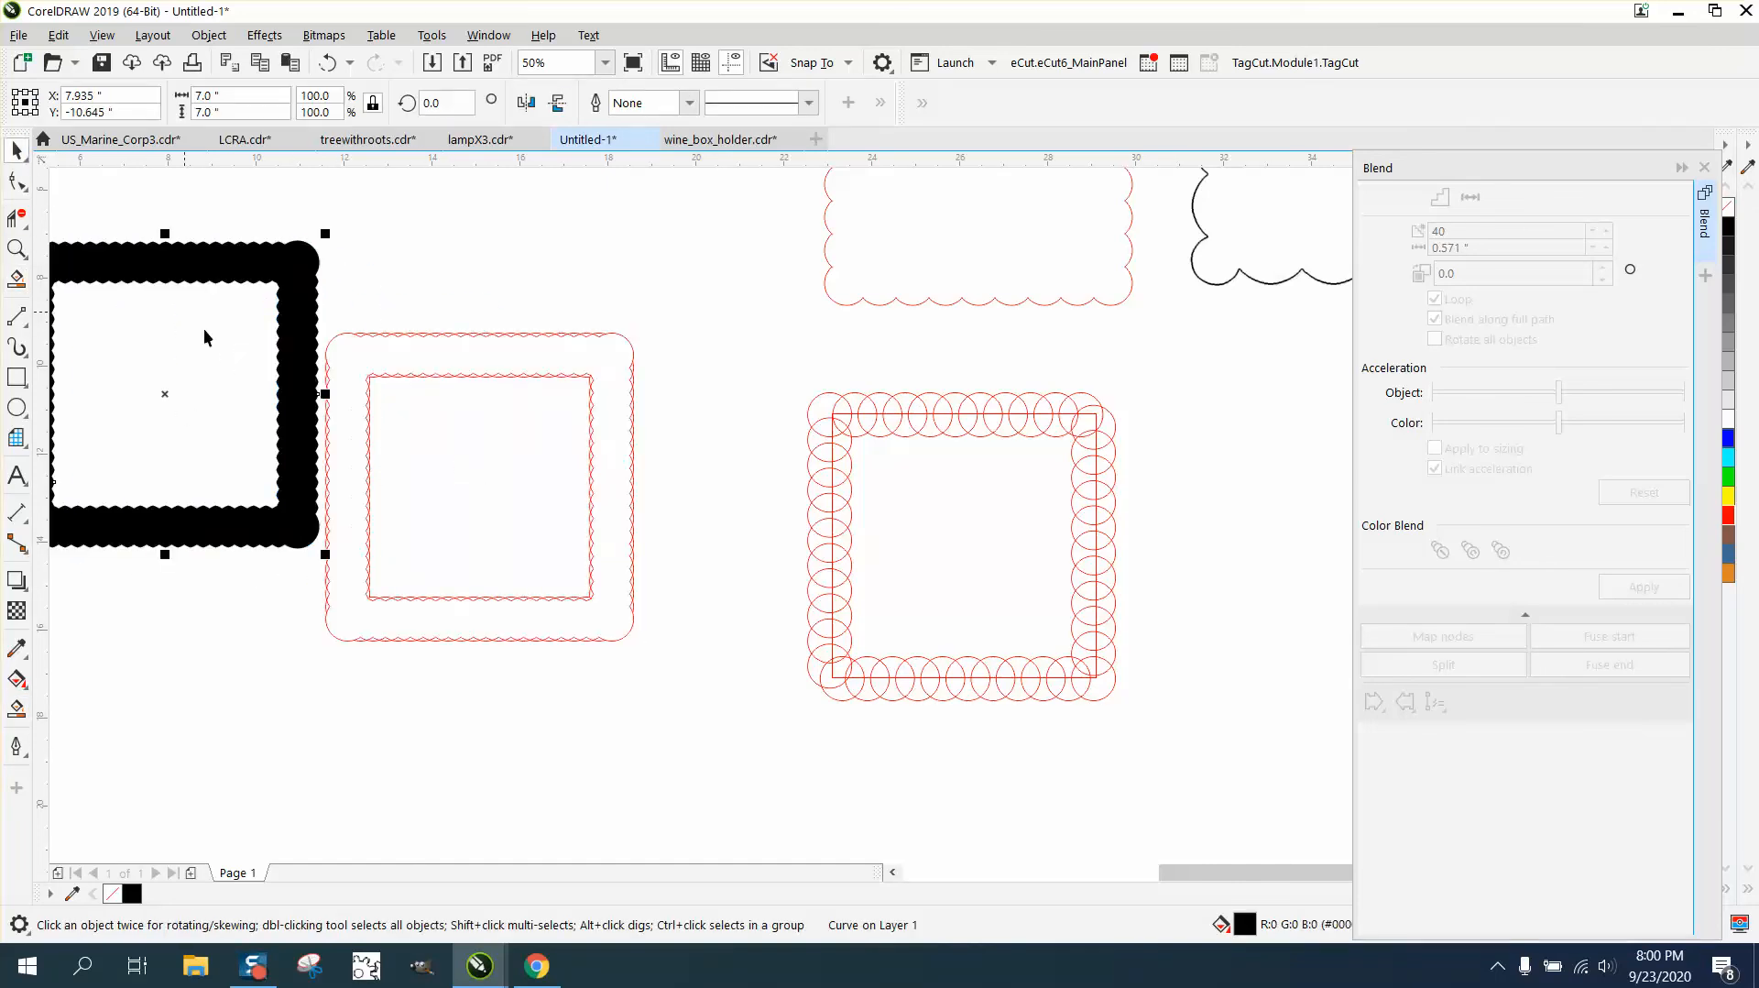
scroll(674, 409, down, 1)
click(17, 248)
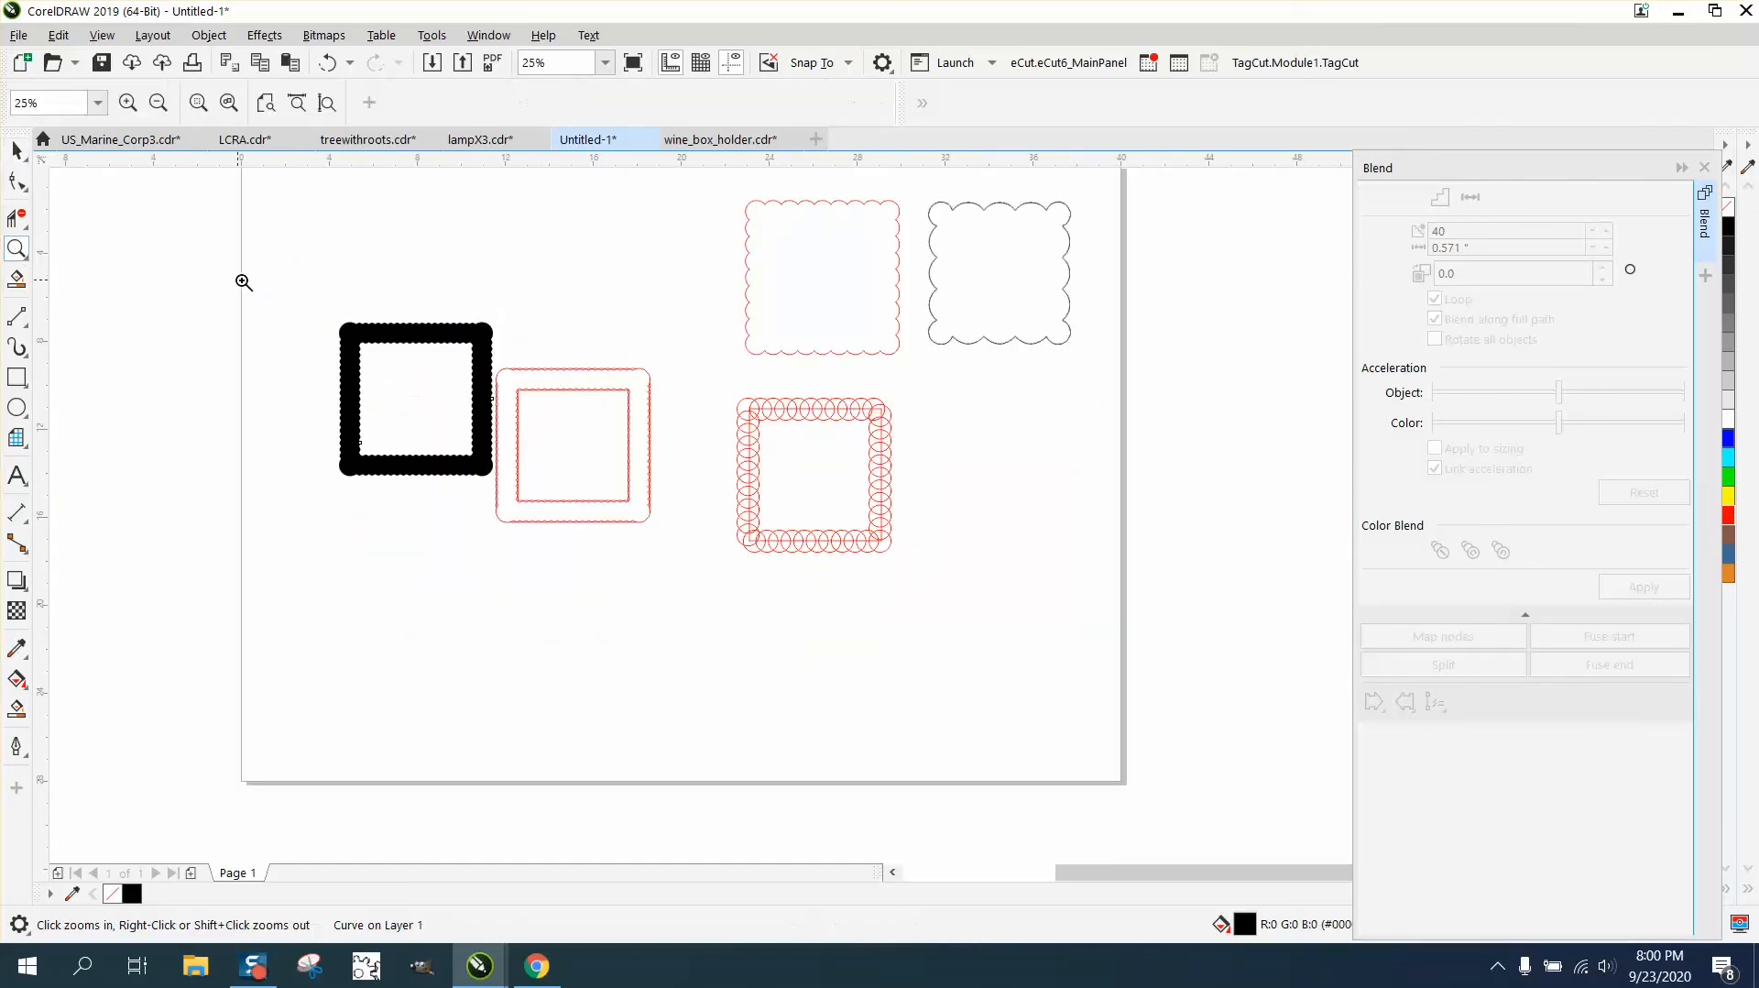
drag(267, 295, 726, 589)
click(17, 149)
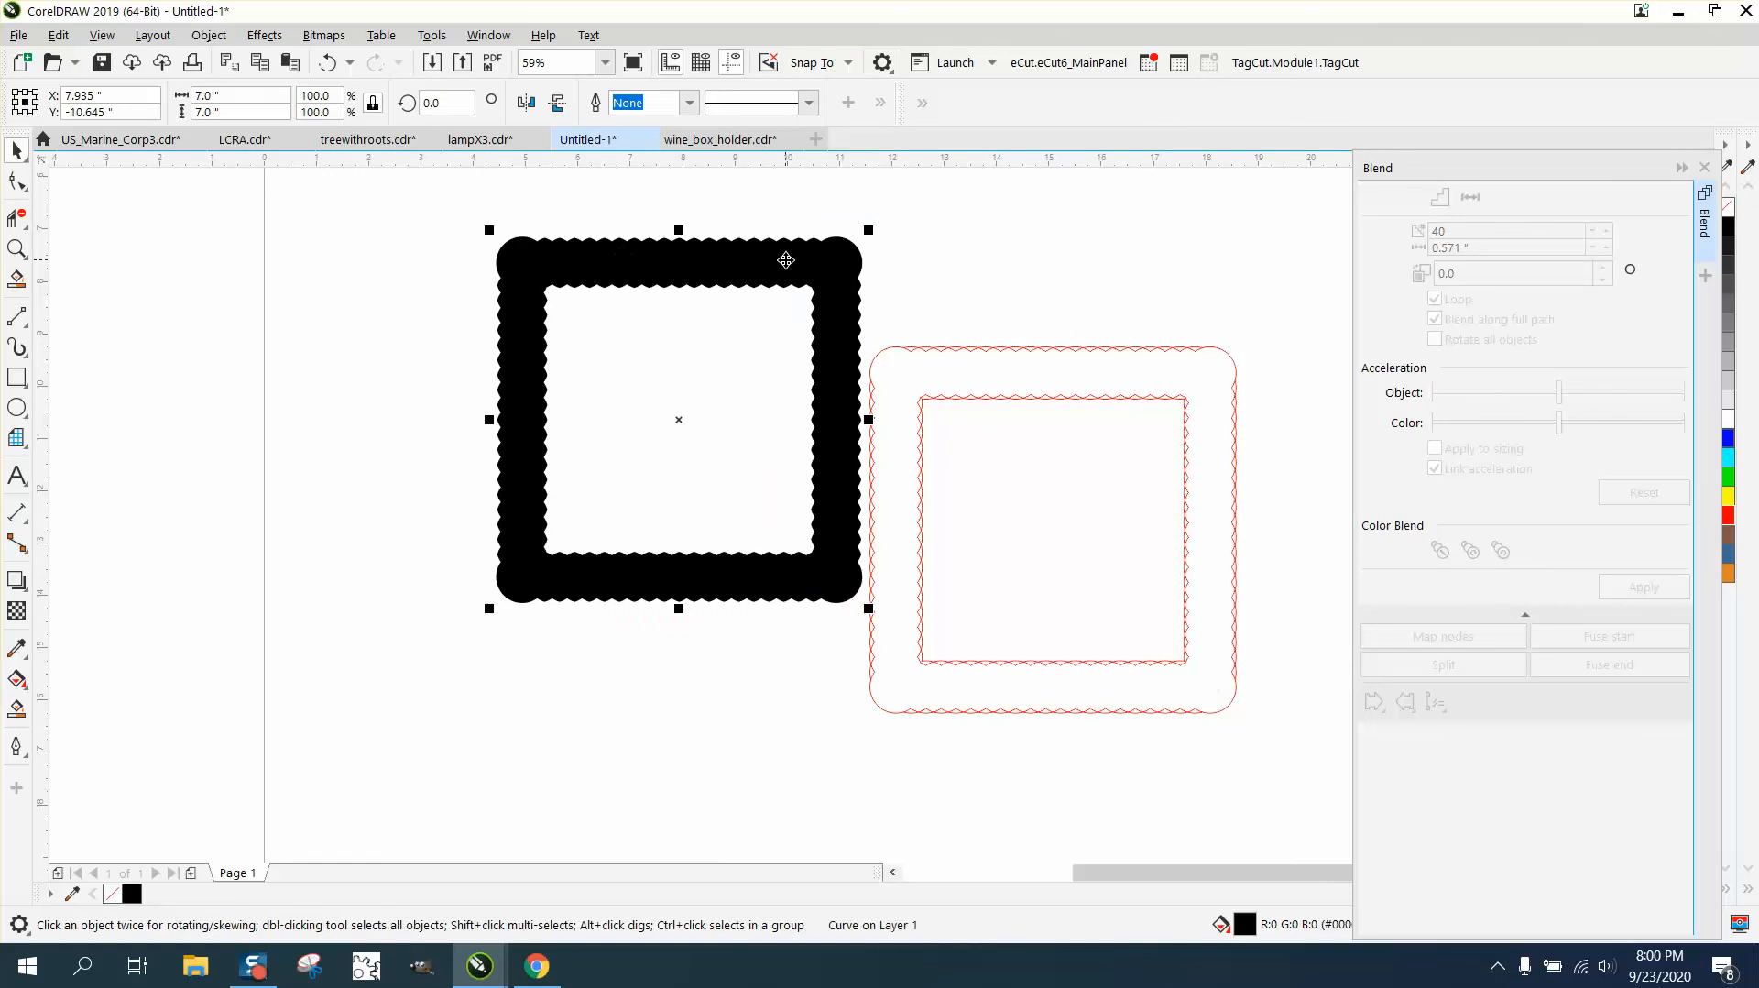
drag(783, 262, 759, 261)
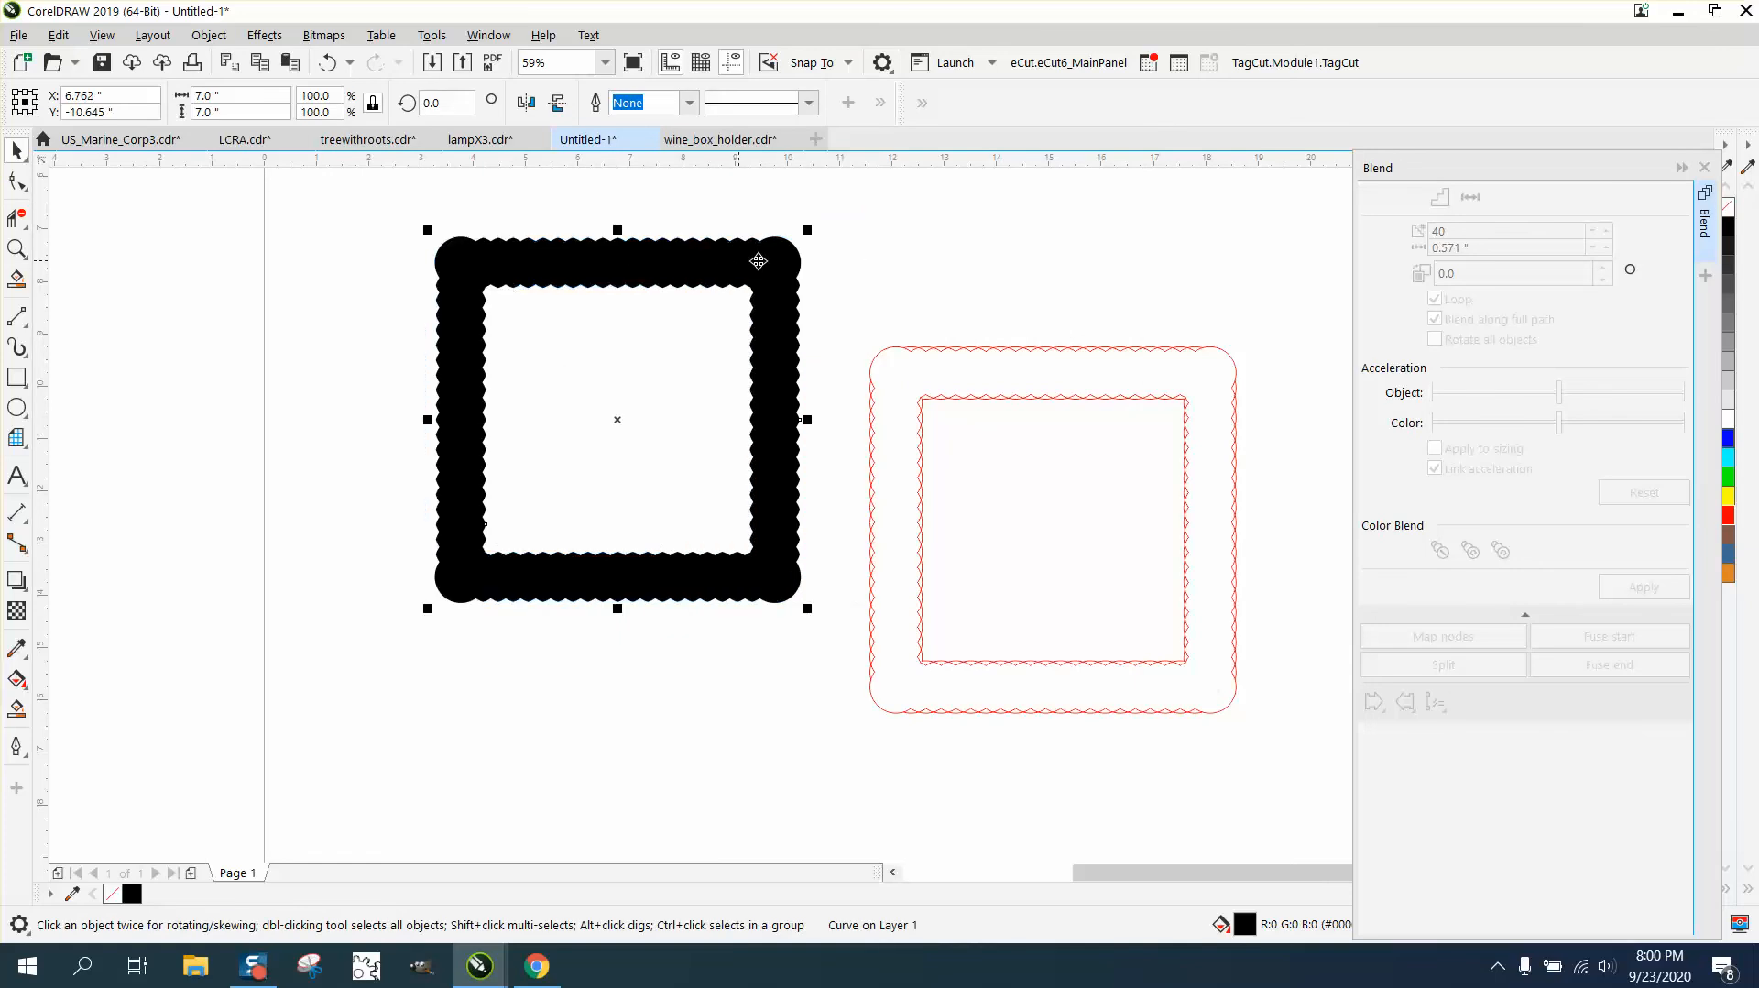
- Close the Blend settings, remove the black frame's fill and give it a red outline
click(1706, 168)
click(1727, 209)
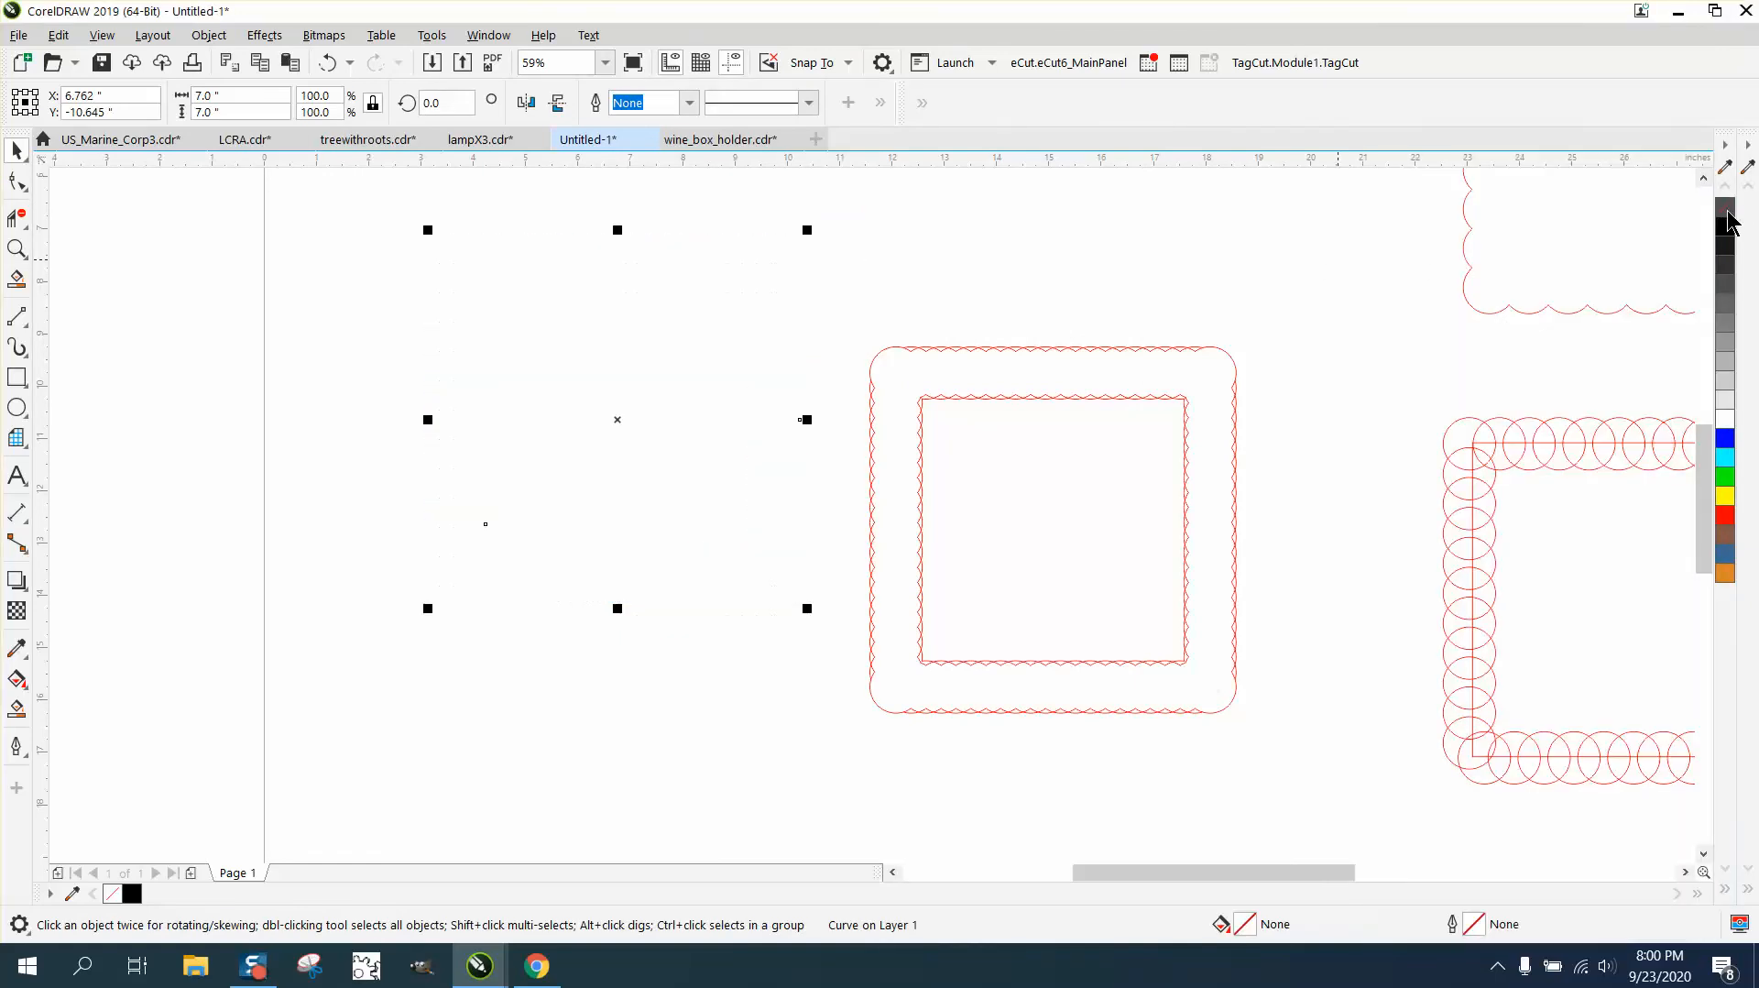
right_click(1725, 515)
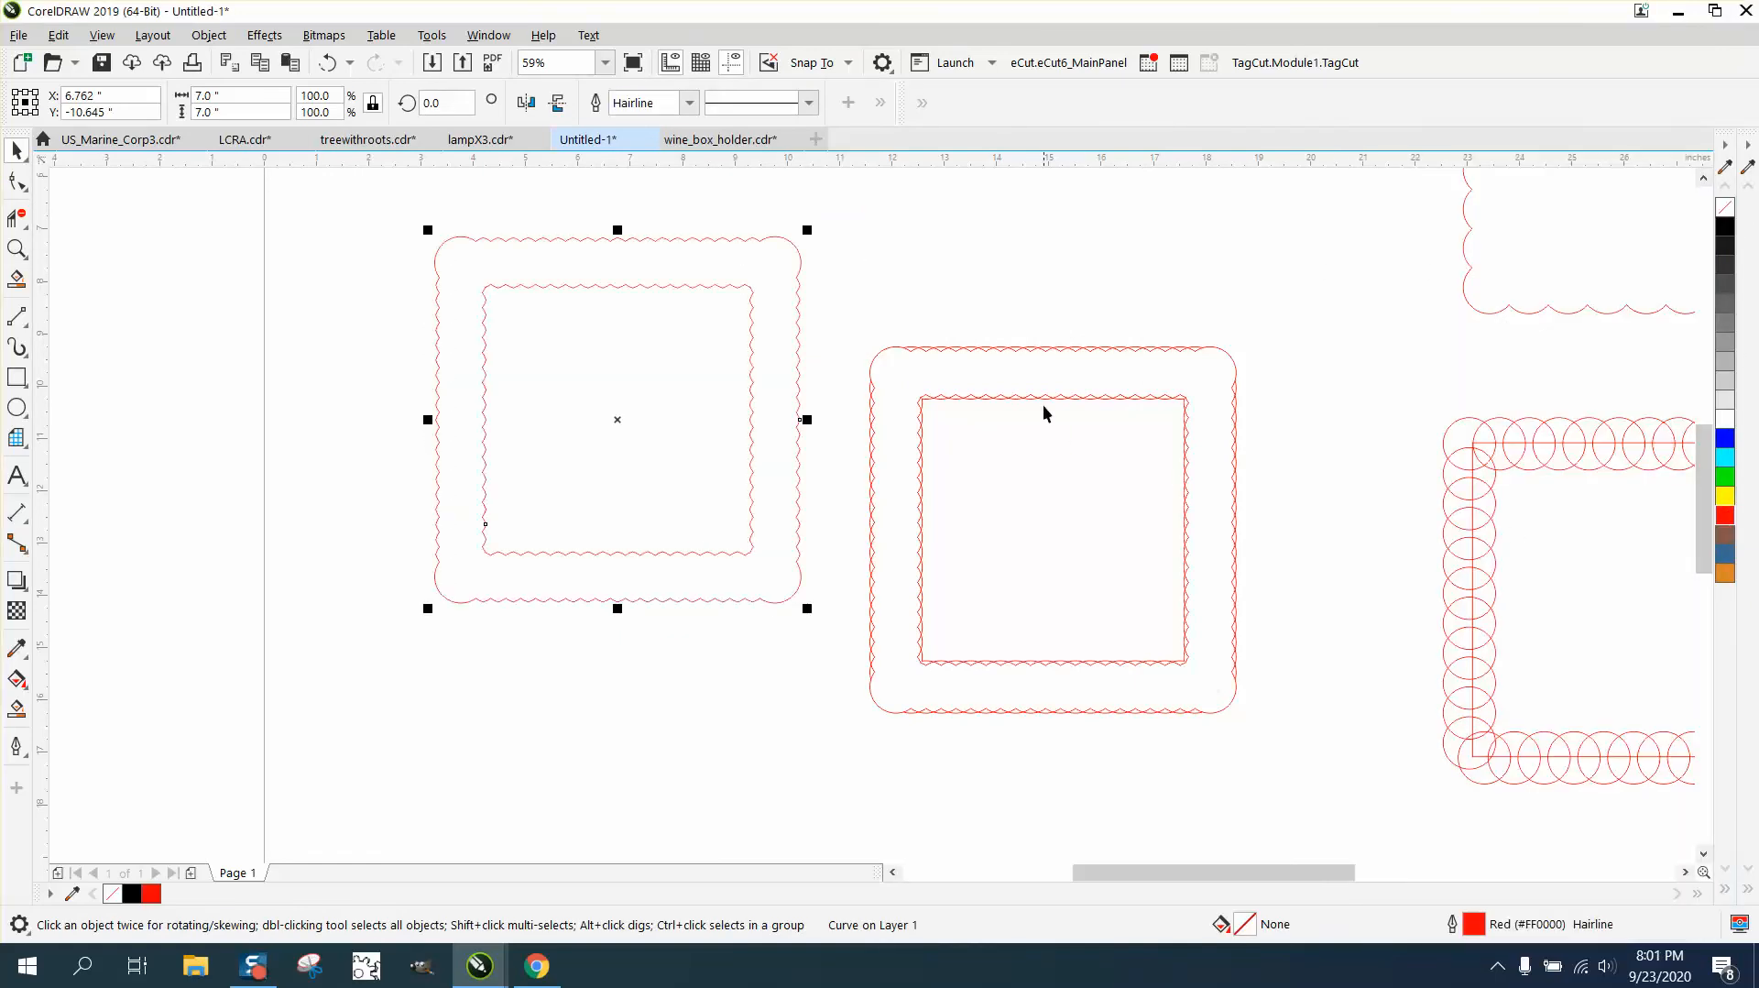
click(974, 311)
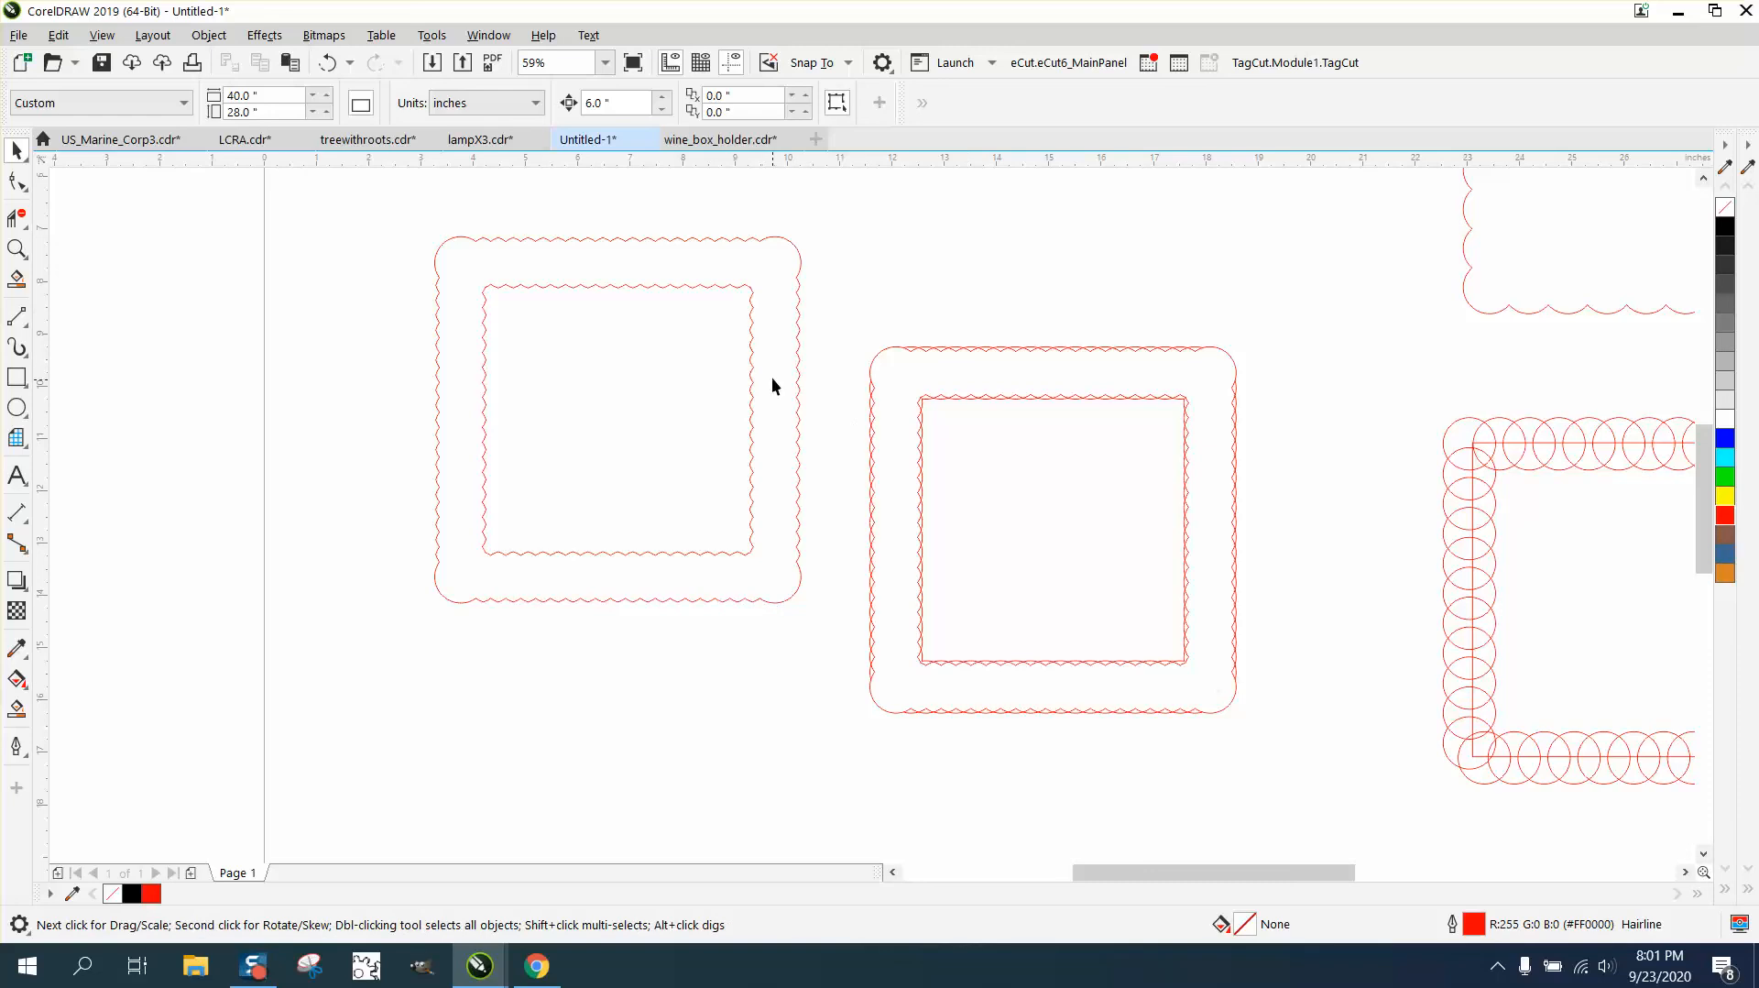